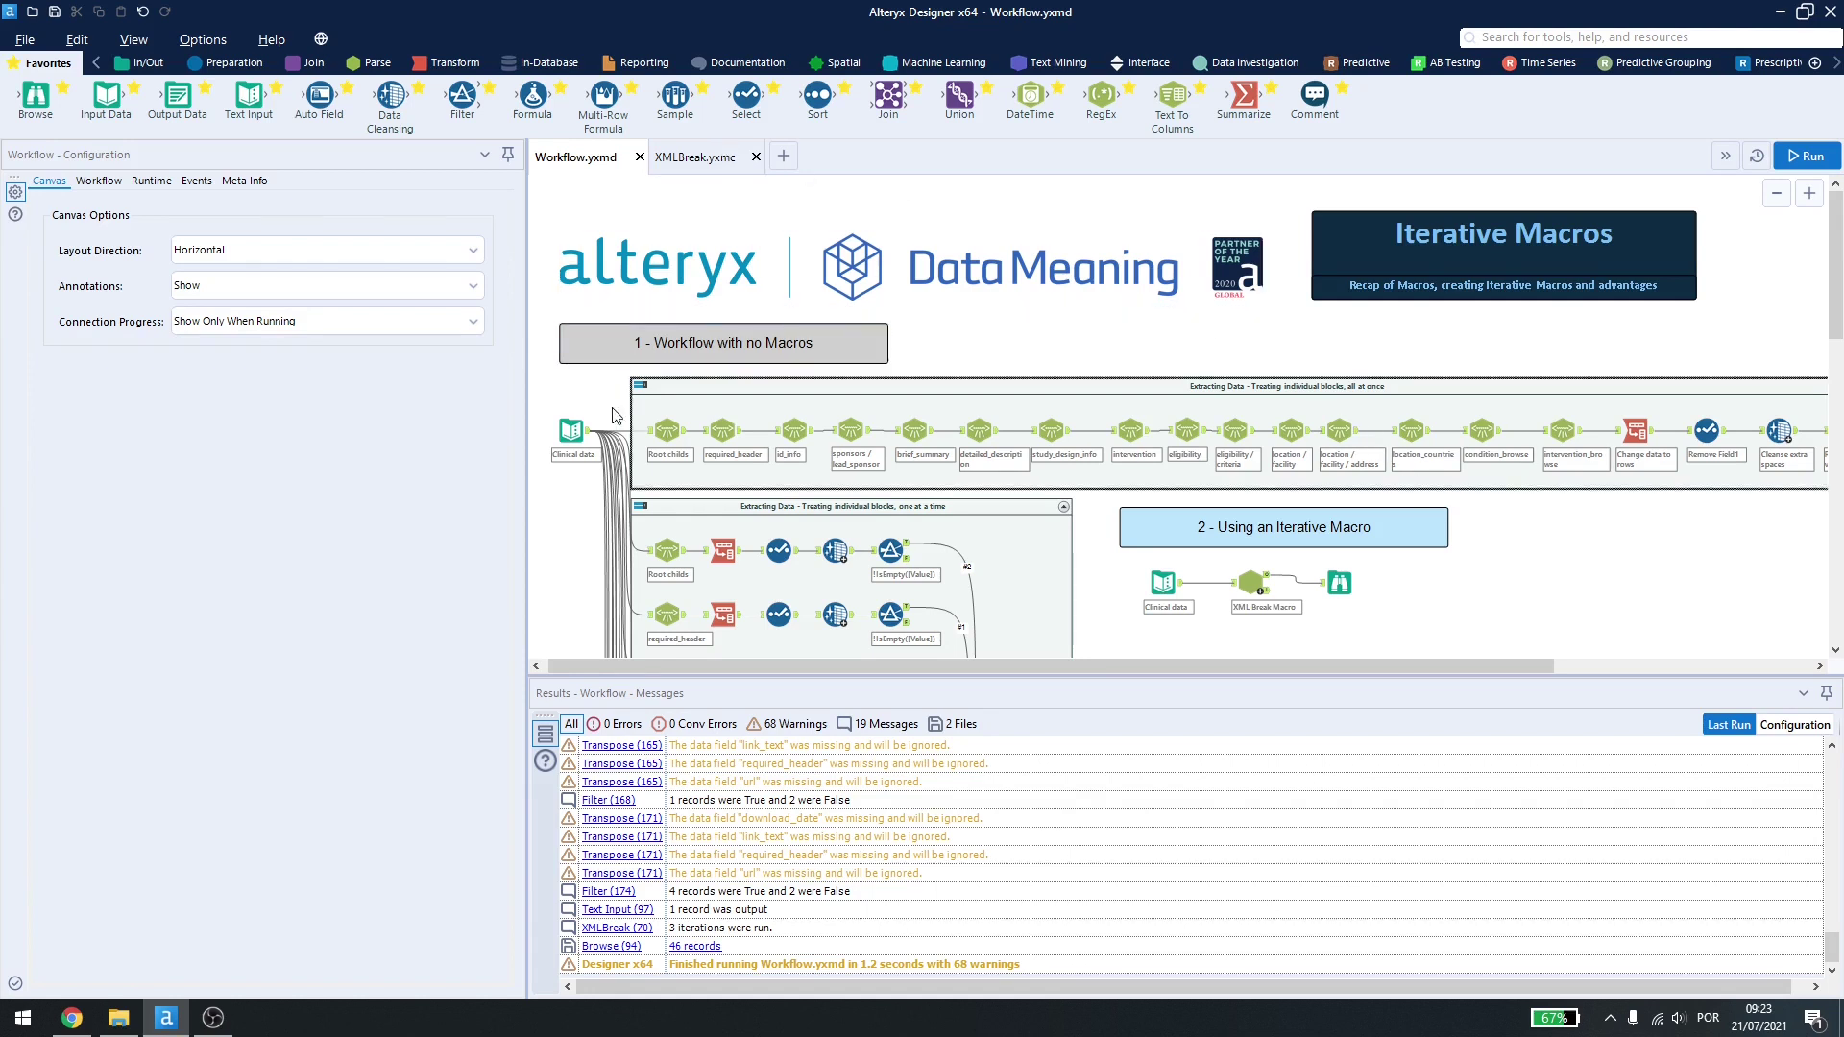
# Step: View the clinical data XML record and the macro branch's 46 parsed records
pyautogui.click(565, 437)
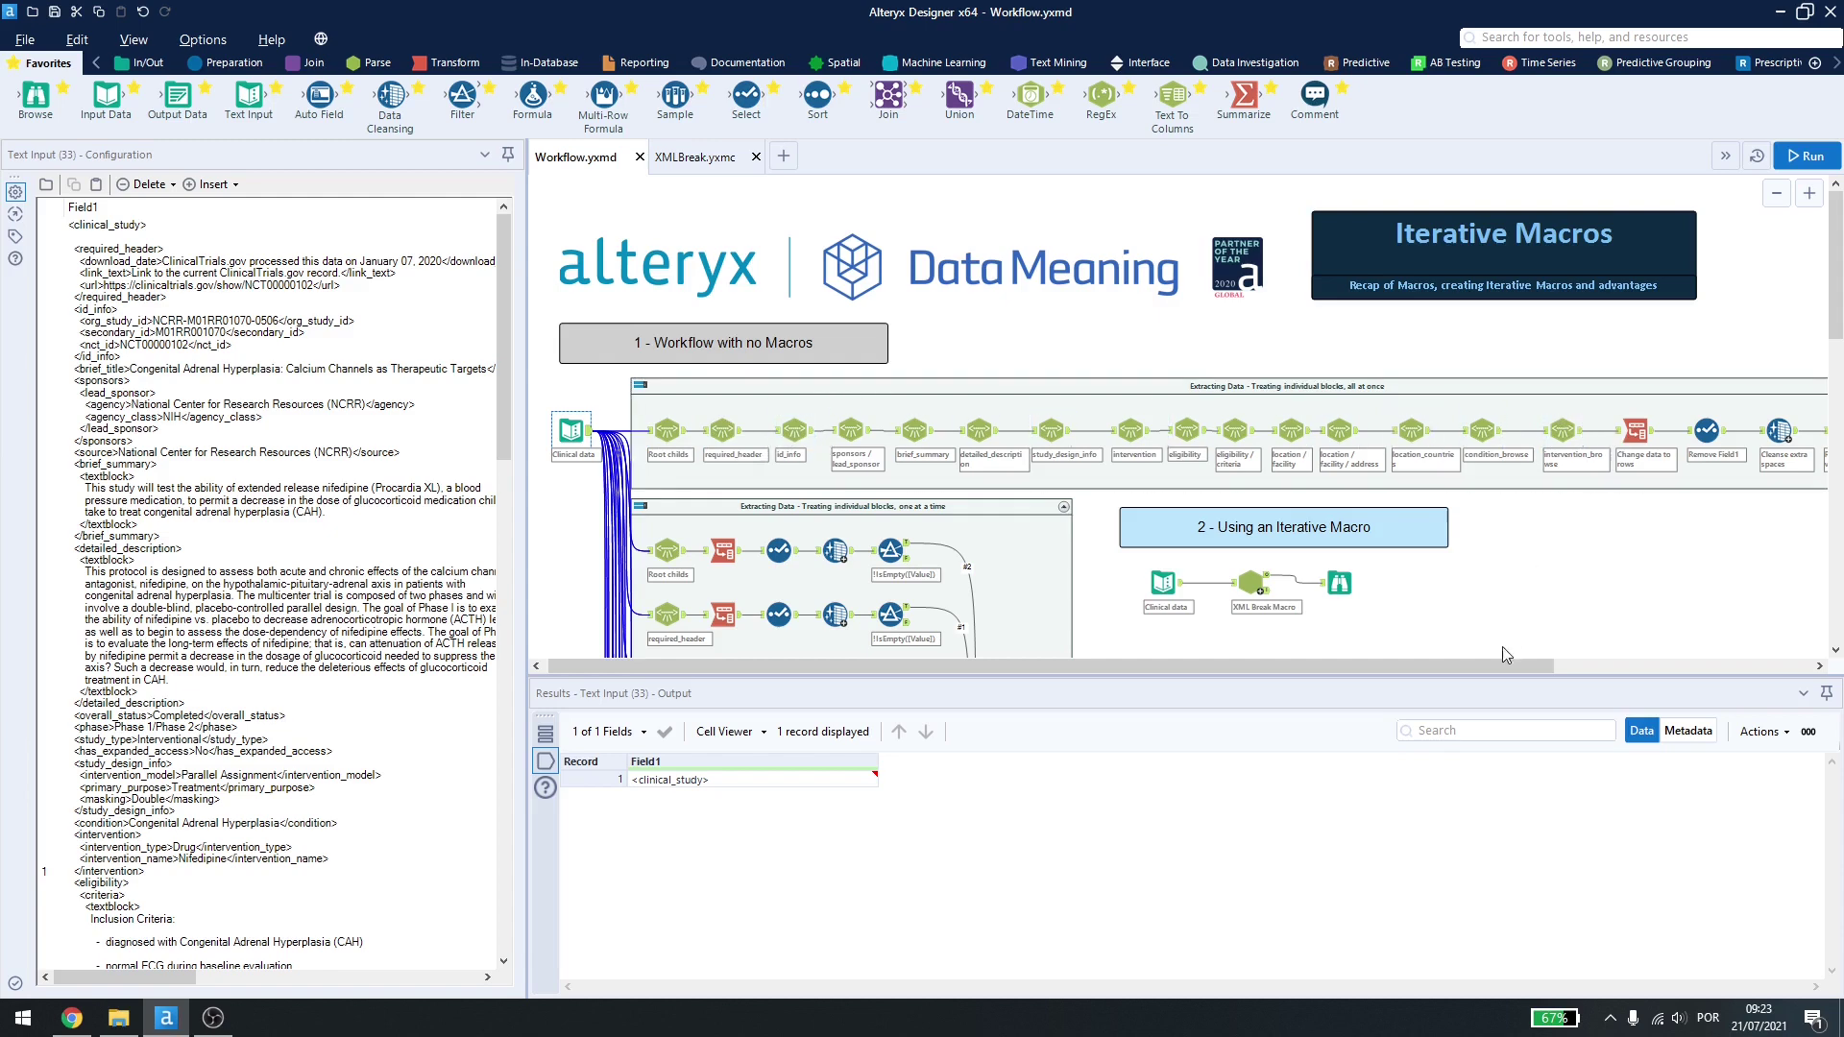
pyautogui.moveTo(1526, 665); pyautogui.dragTo(1625, 672)
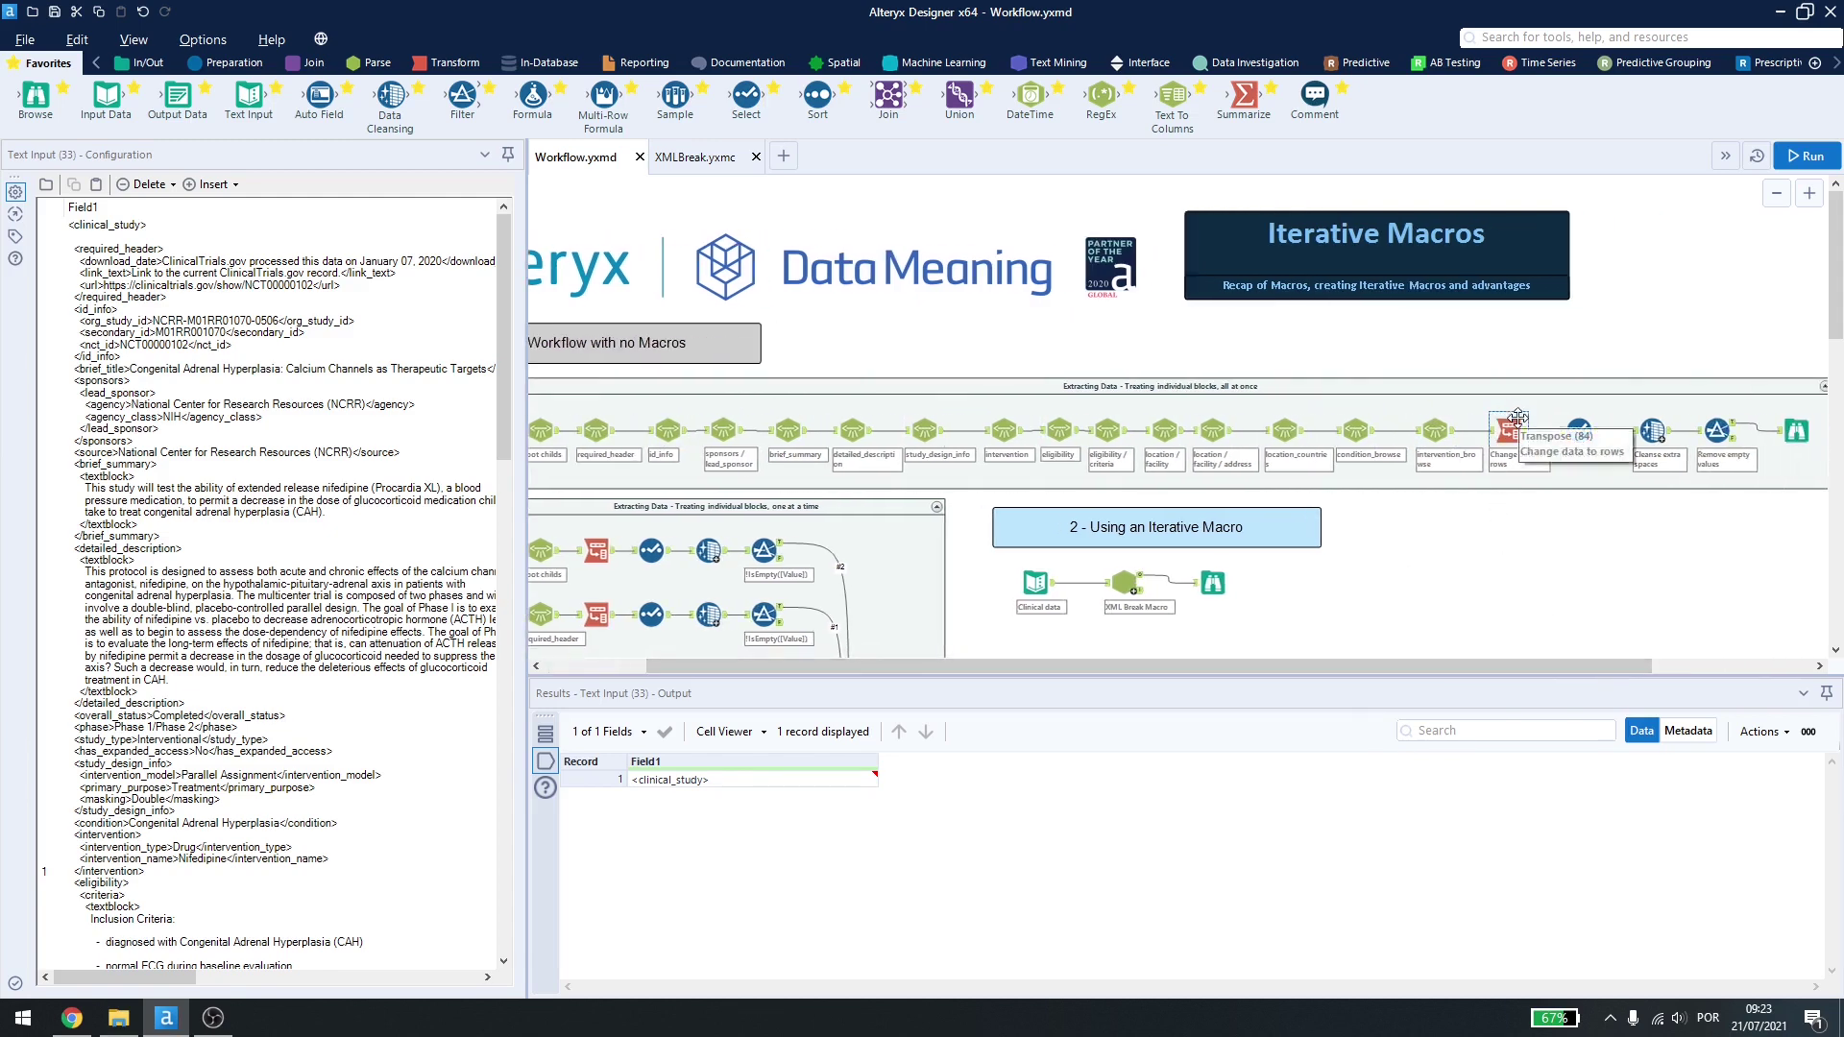
pyautogui.click(1796, 432)
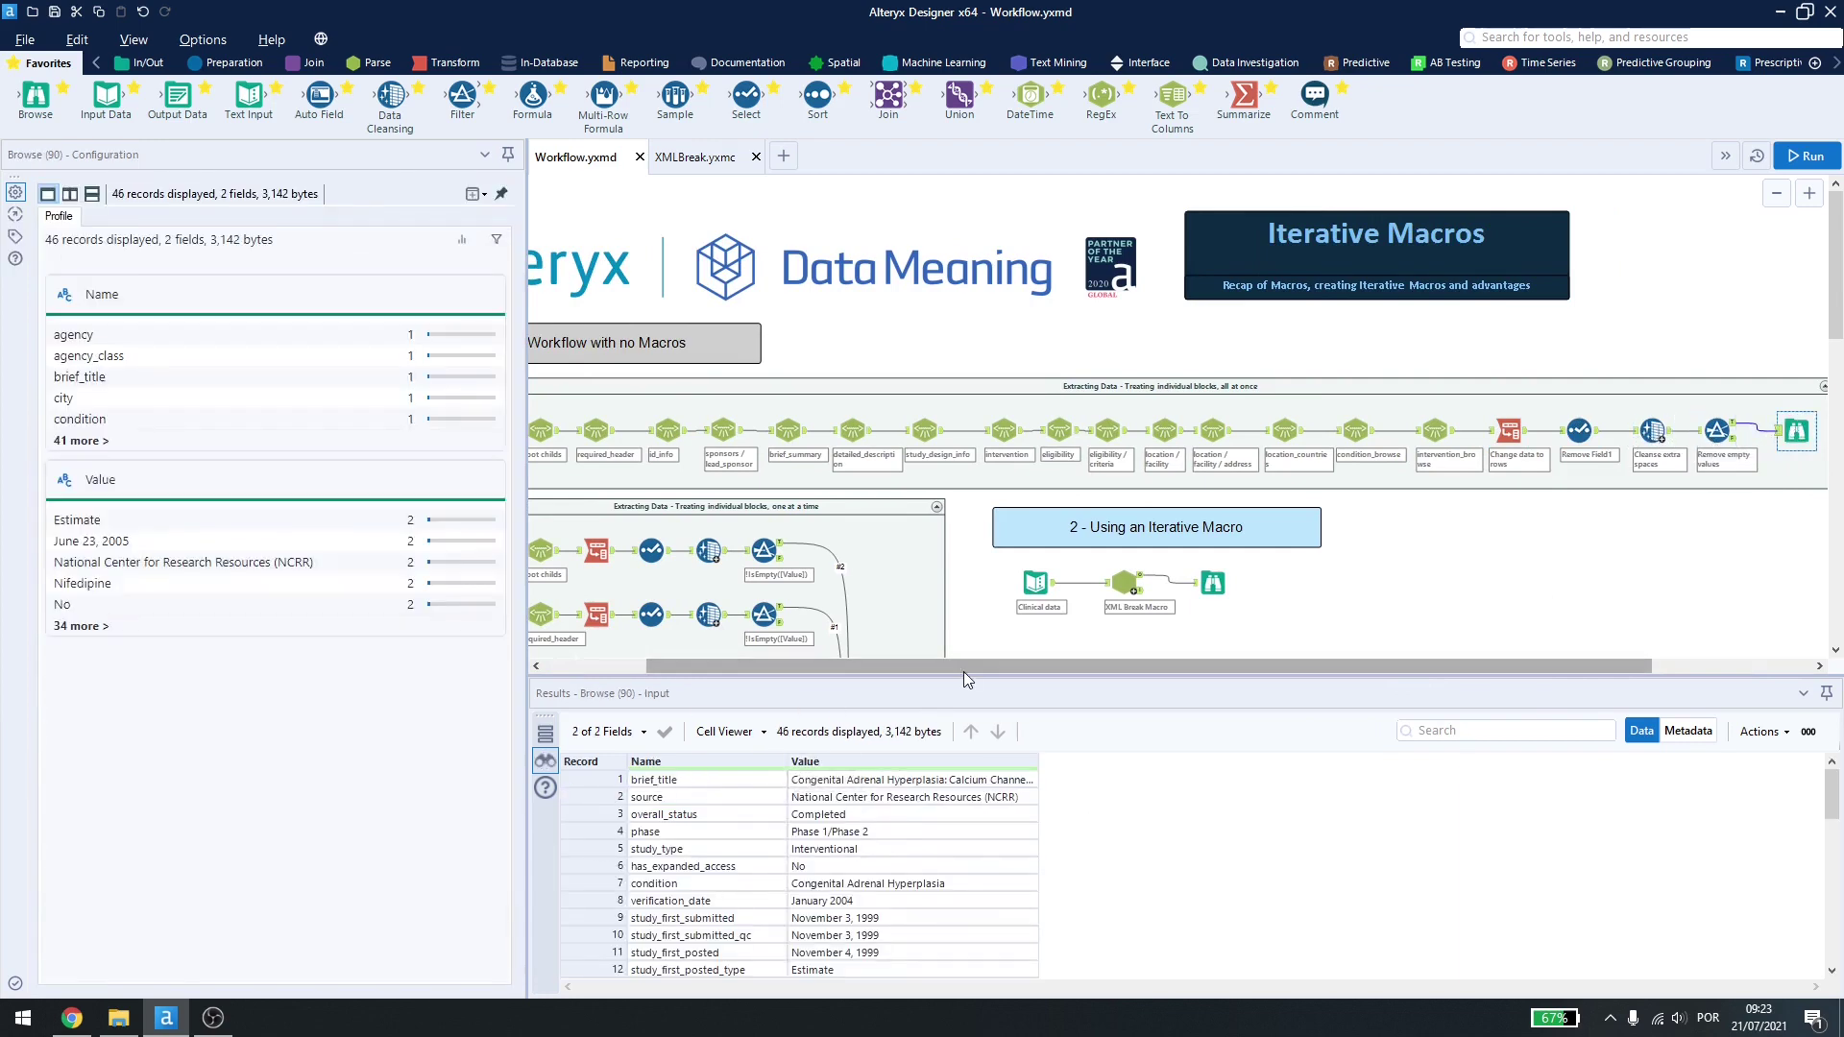
pyautogui.moveTo(957, 666); pyautogui.dragTo(855, 666)
pyautogui.scroll(-5, 624, 464)
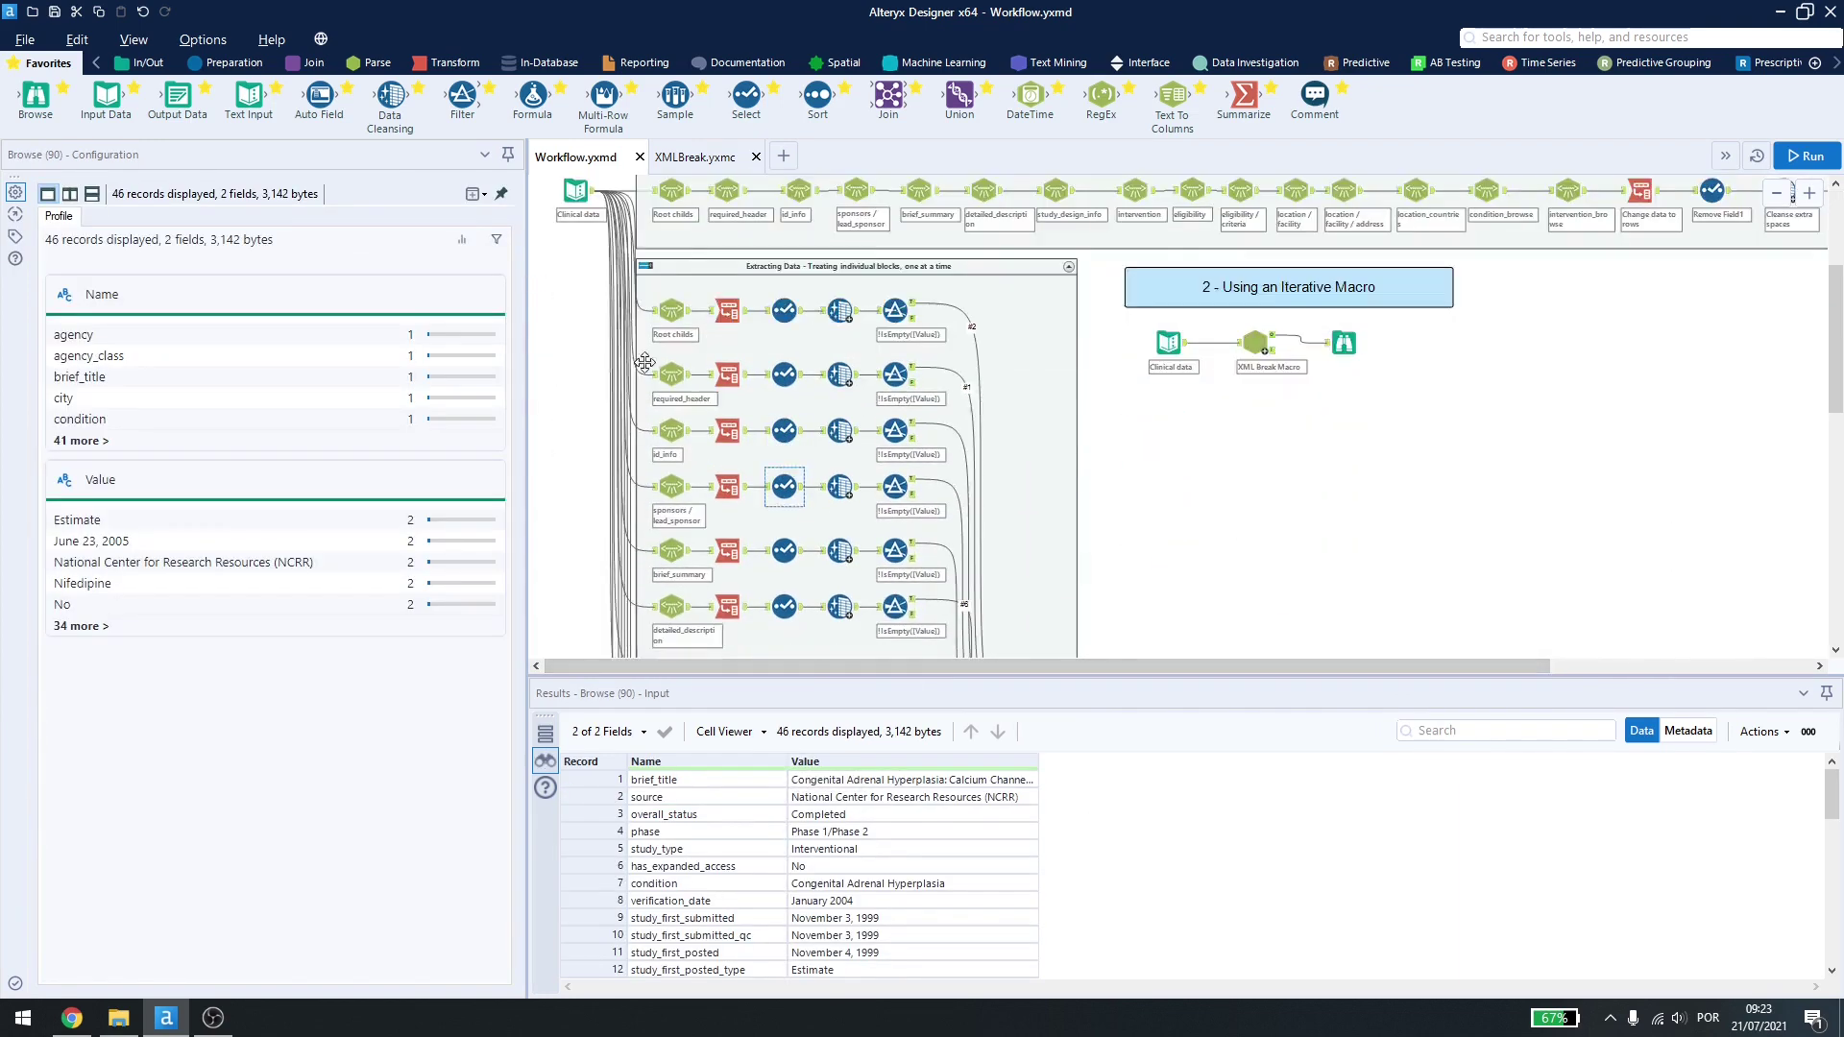
pyautogui.scroll(-5, 625, 464)
# Step: Inspect the Union's combined one-at-a-time block results
pyautogui.click(1045, 440)
pyautogui.scroll(10, 1111, 374)
pyautogui.scroll(3, 1386, 601)
pyautogui.scroll(-2, 1364, 585)
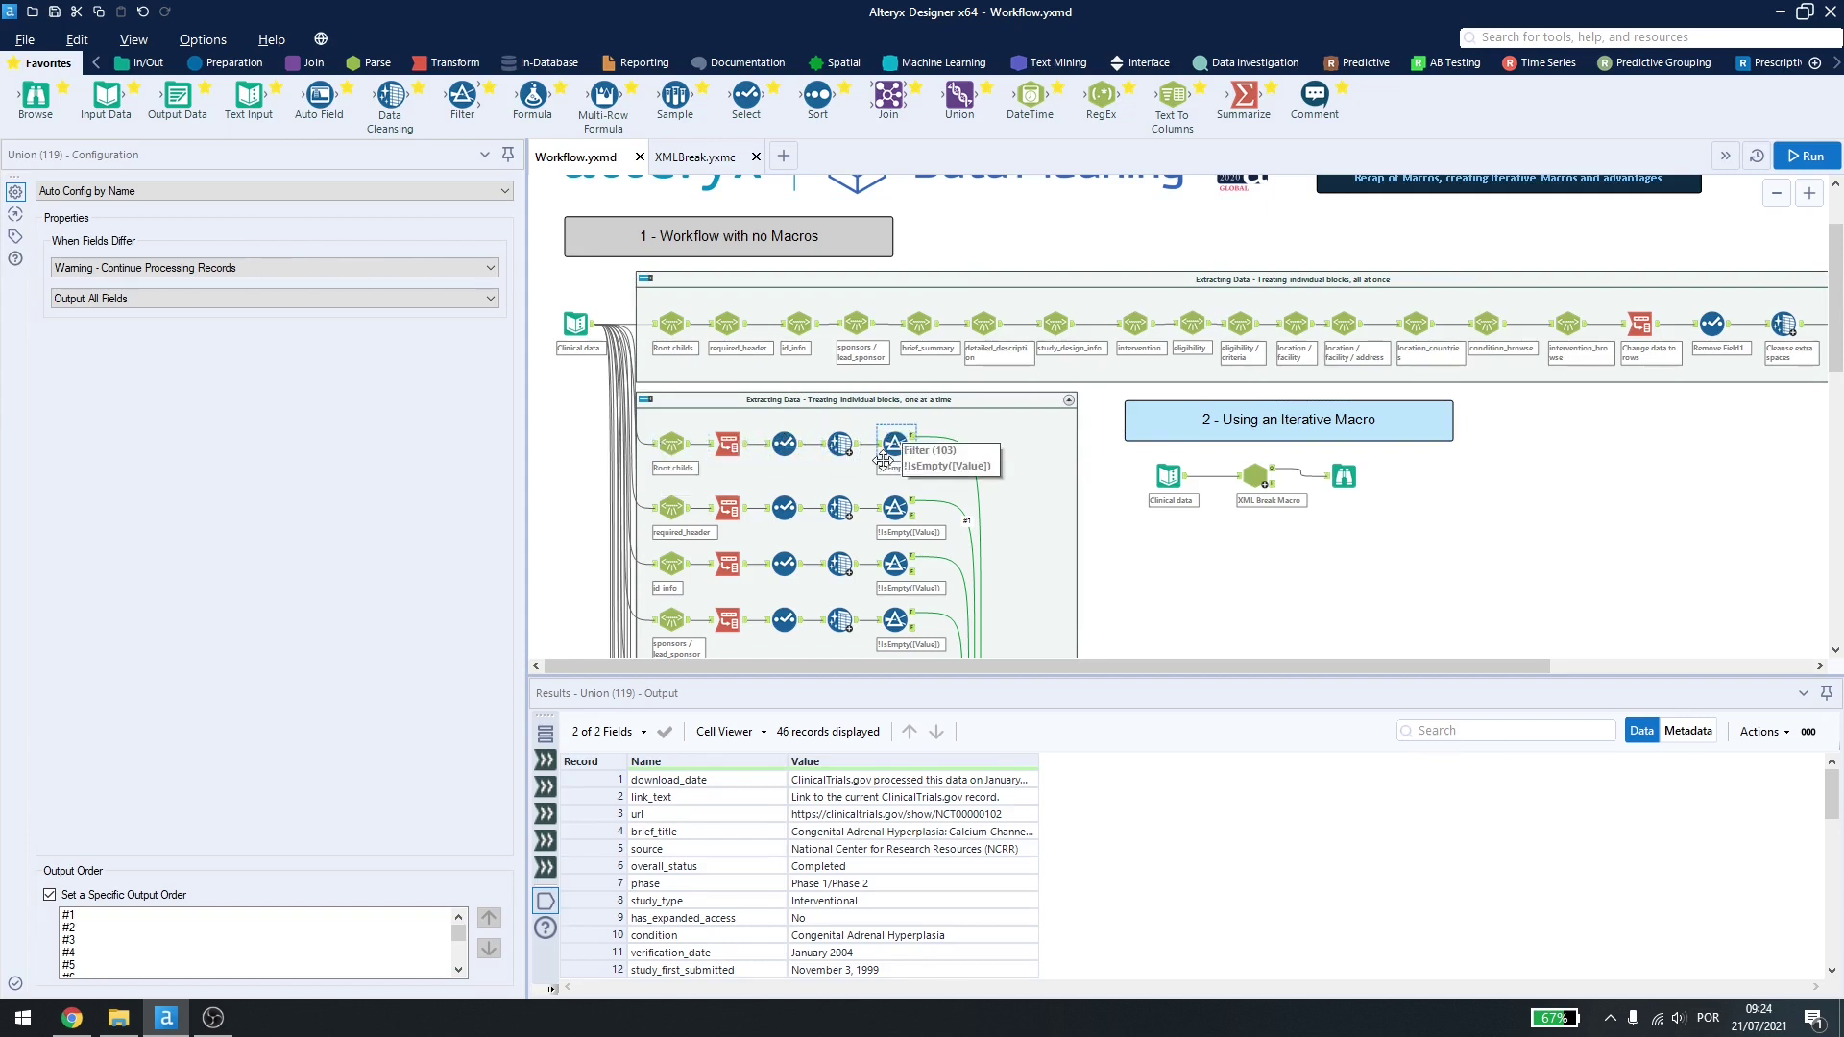
# Step: Check the records Filter (103) rejects, then view XMLBreak.yxmc's Data Input record
pyautogui.click(894, 443)
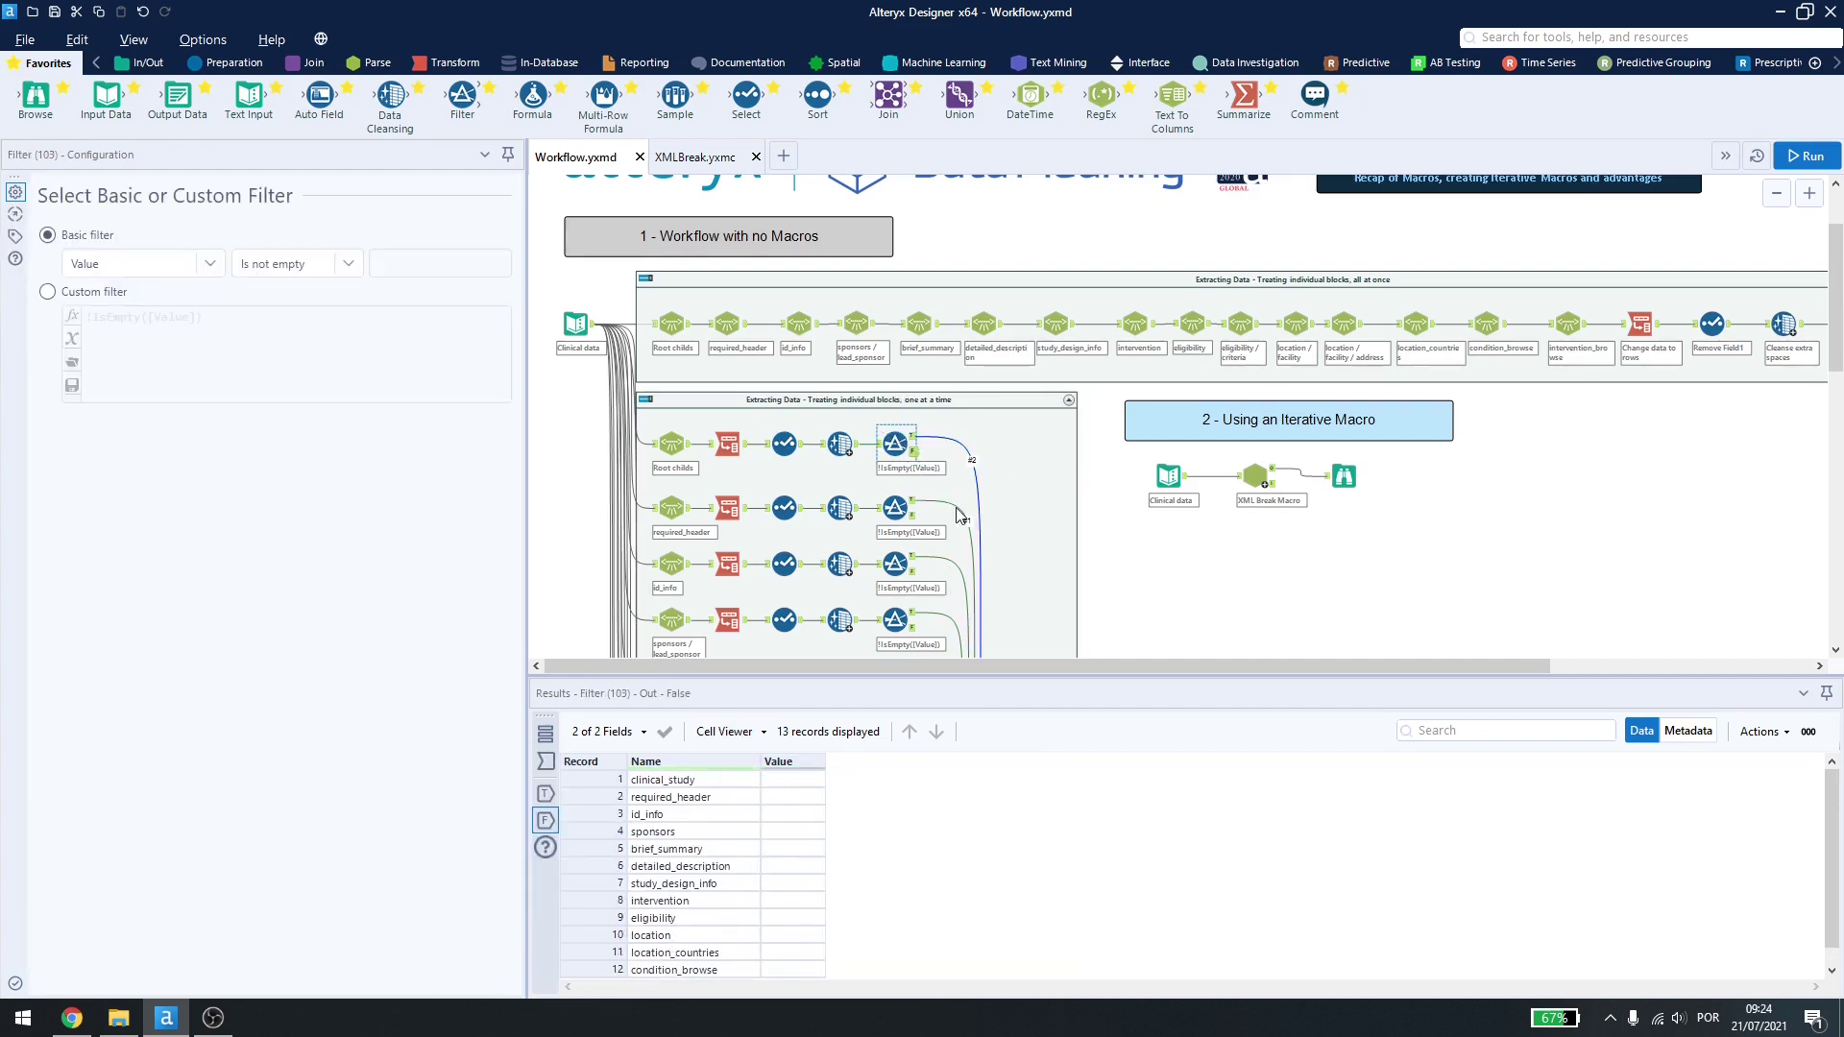
pyautogui.click(720, 159)
pyautogui.click(607, 391)
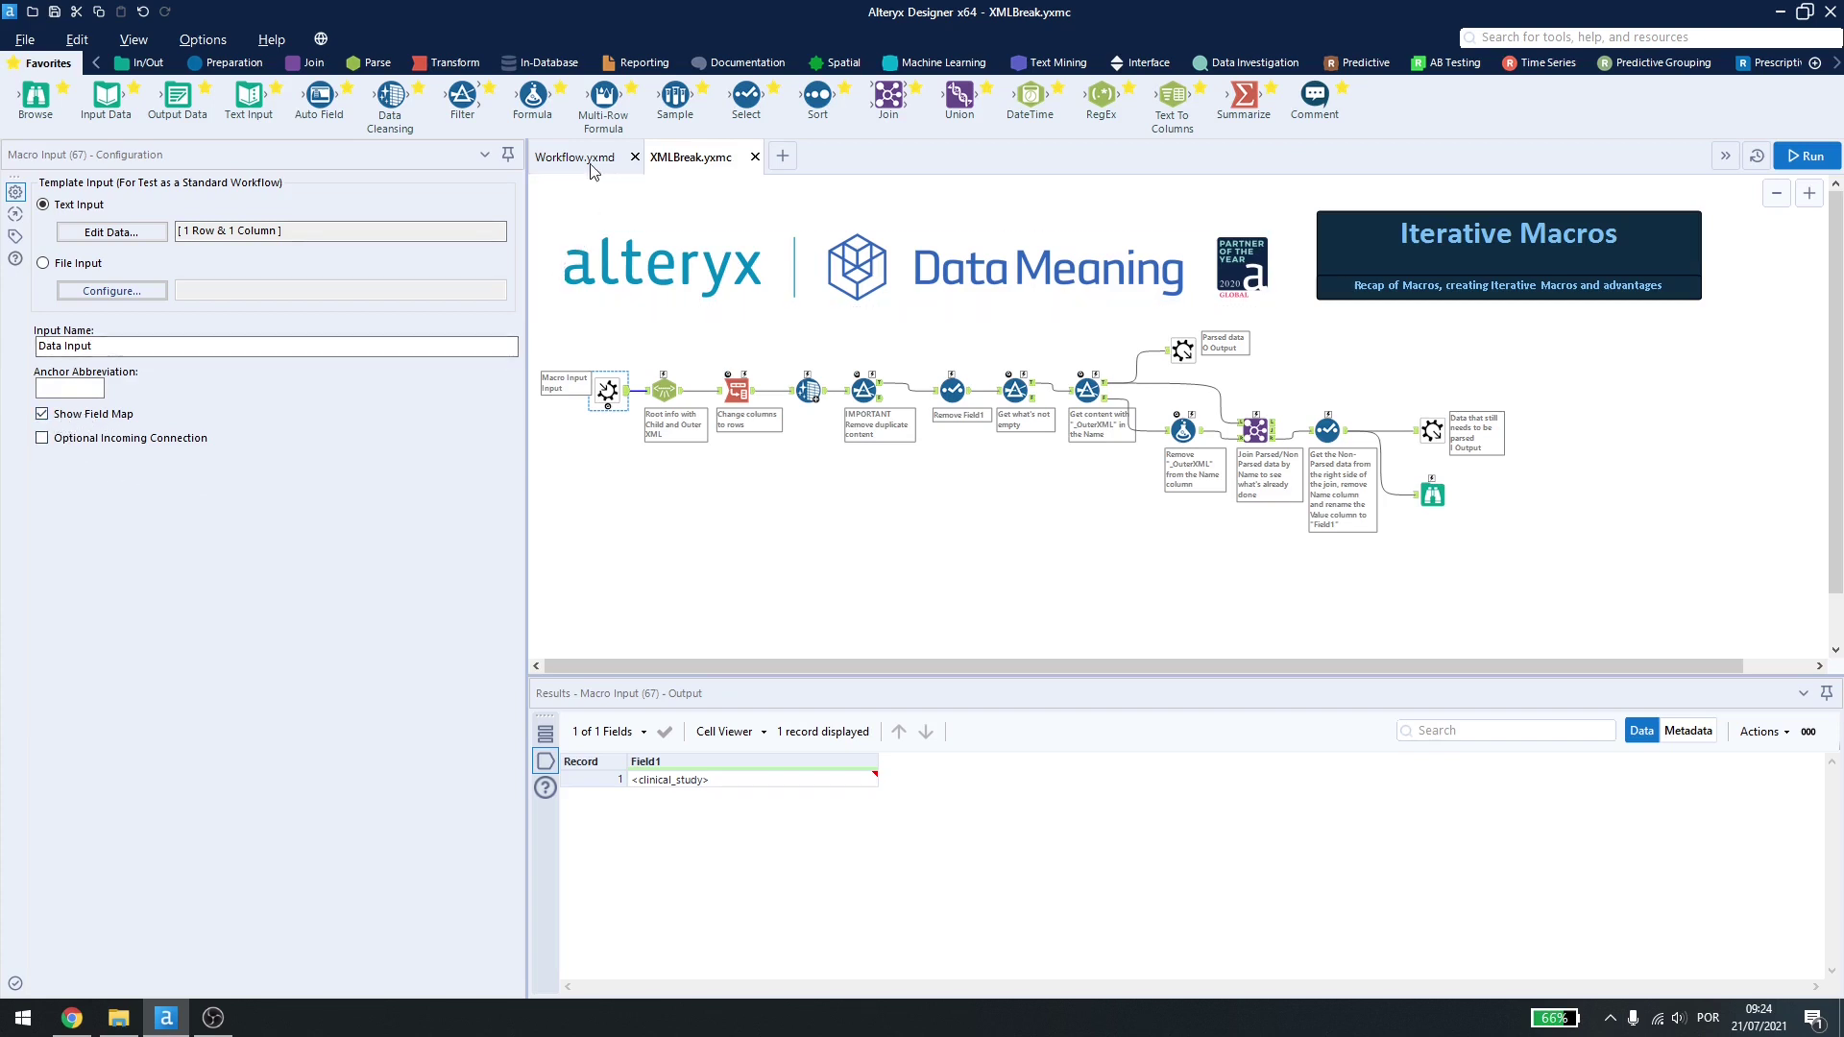
pyautogui.click(665, 389)
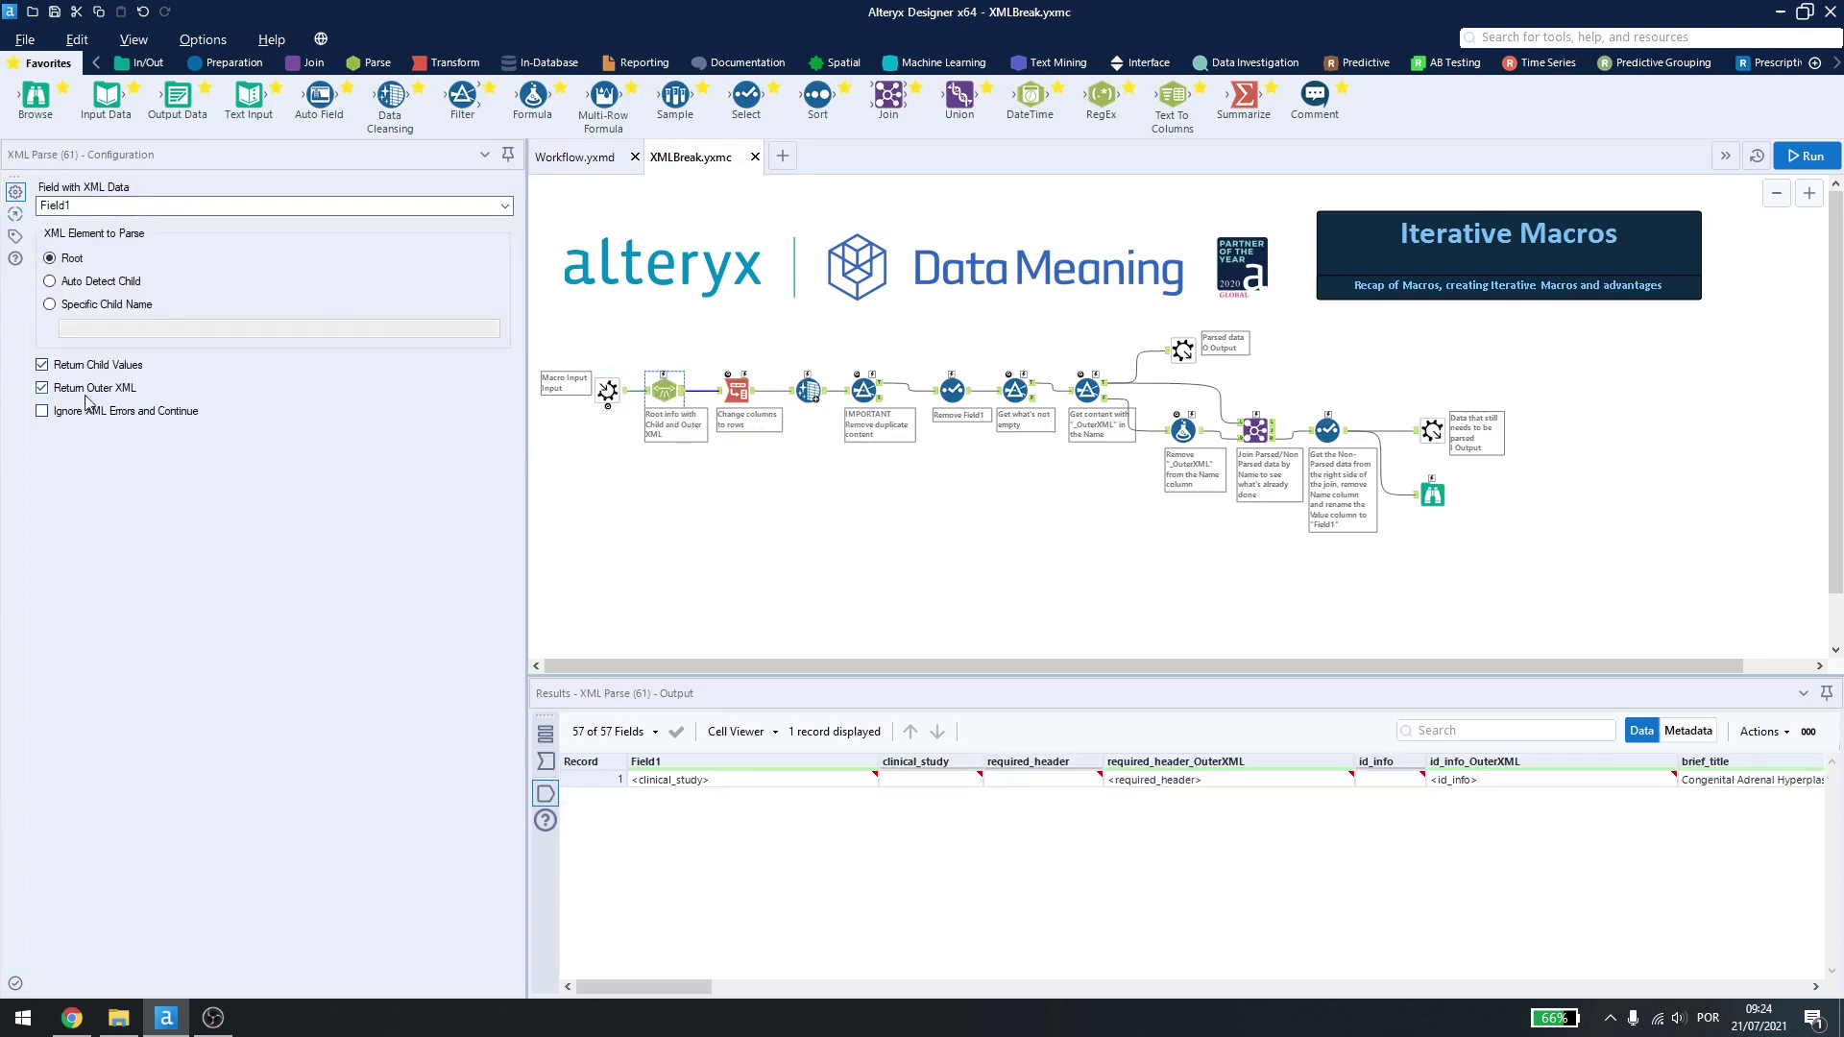
pyautogui.click(737, 389)
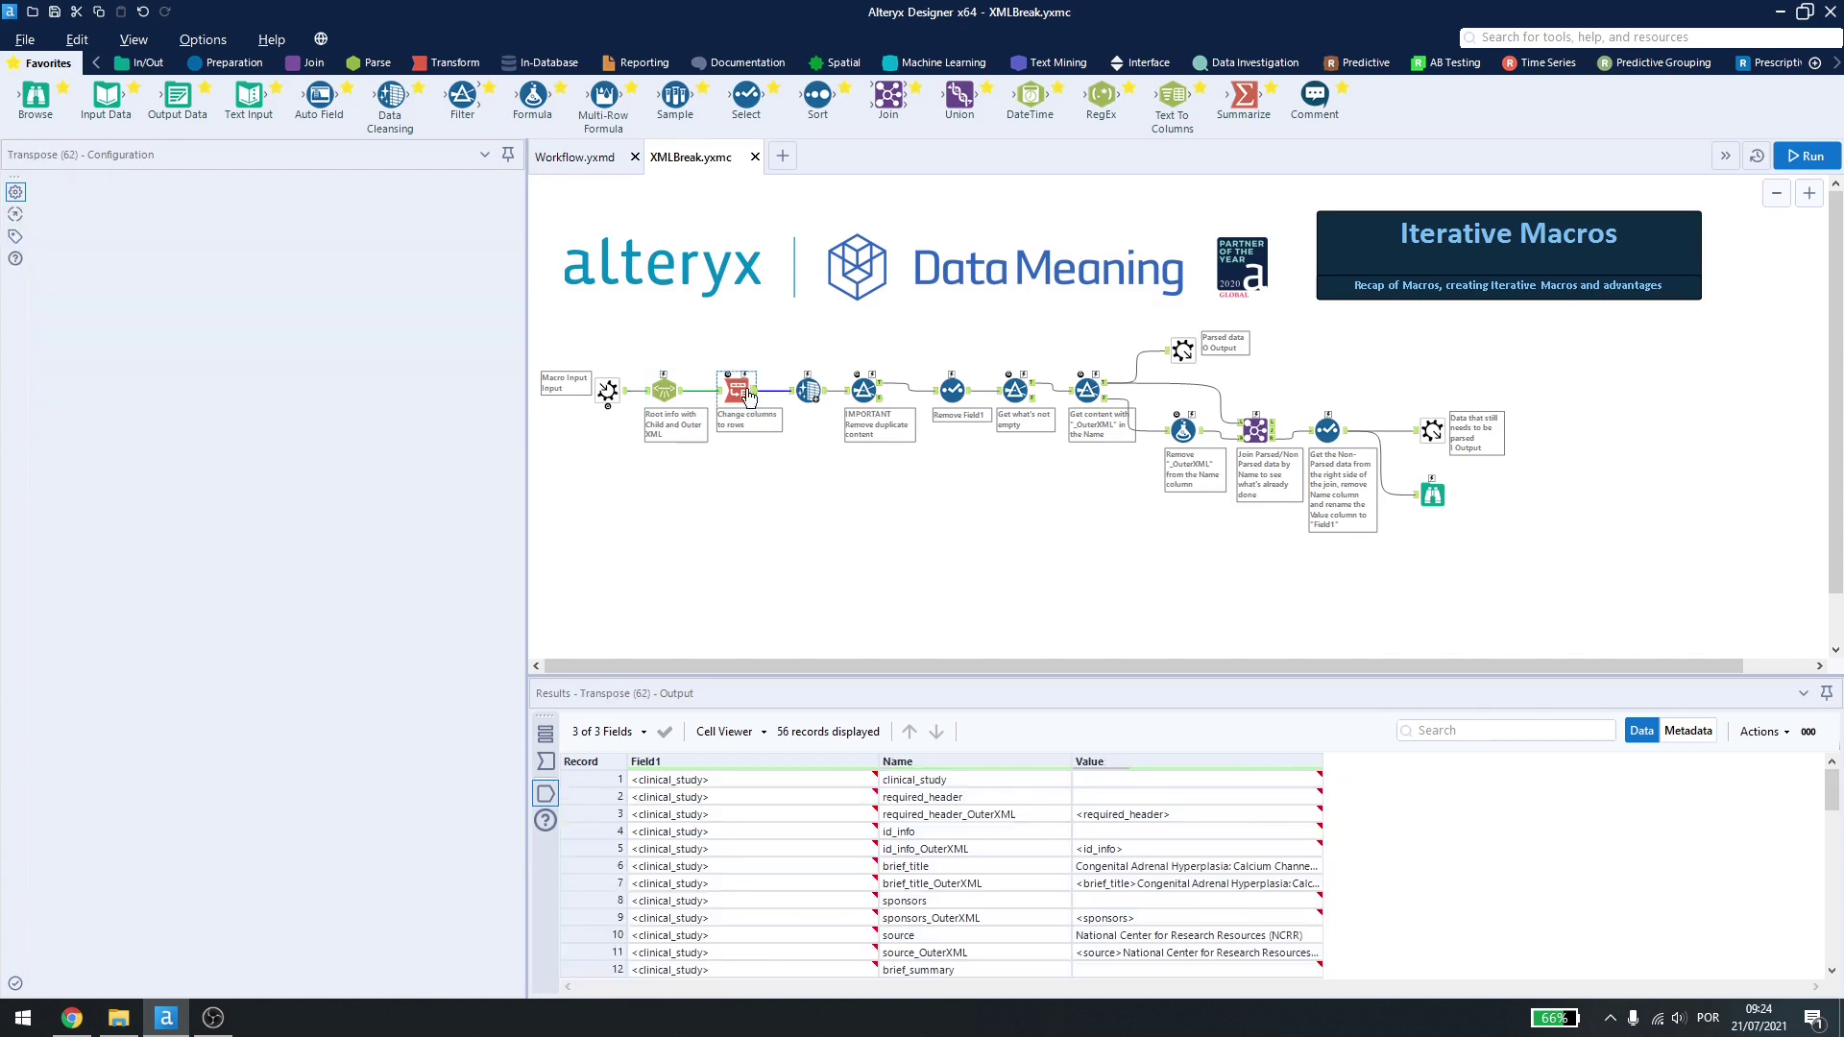
pyautogui.click(806, 388)
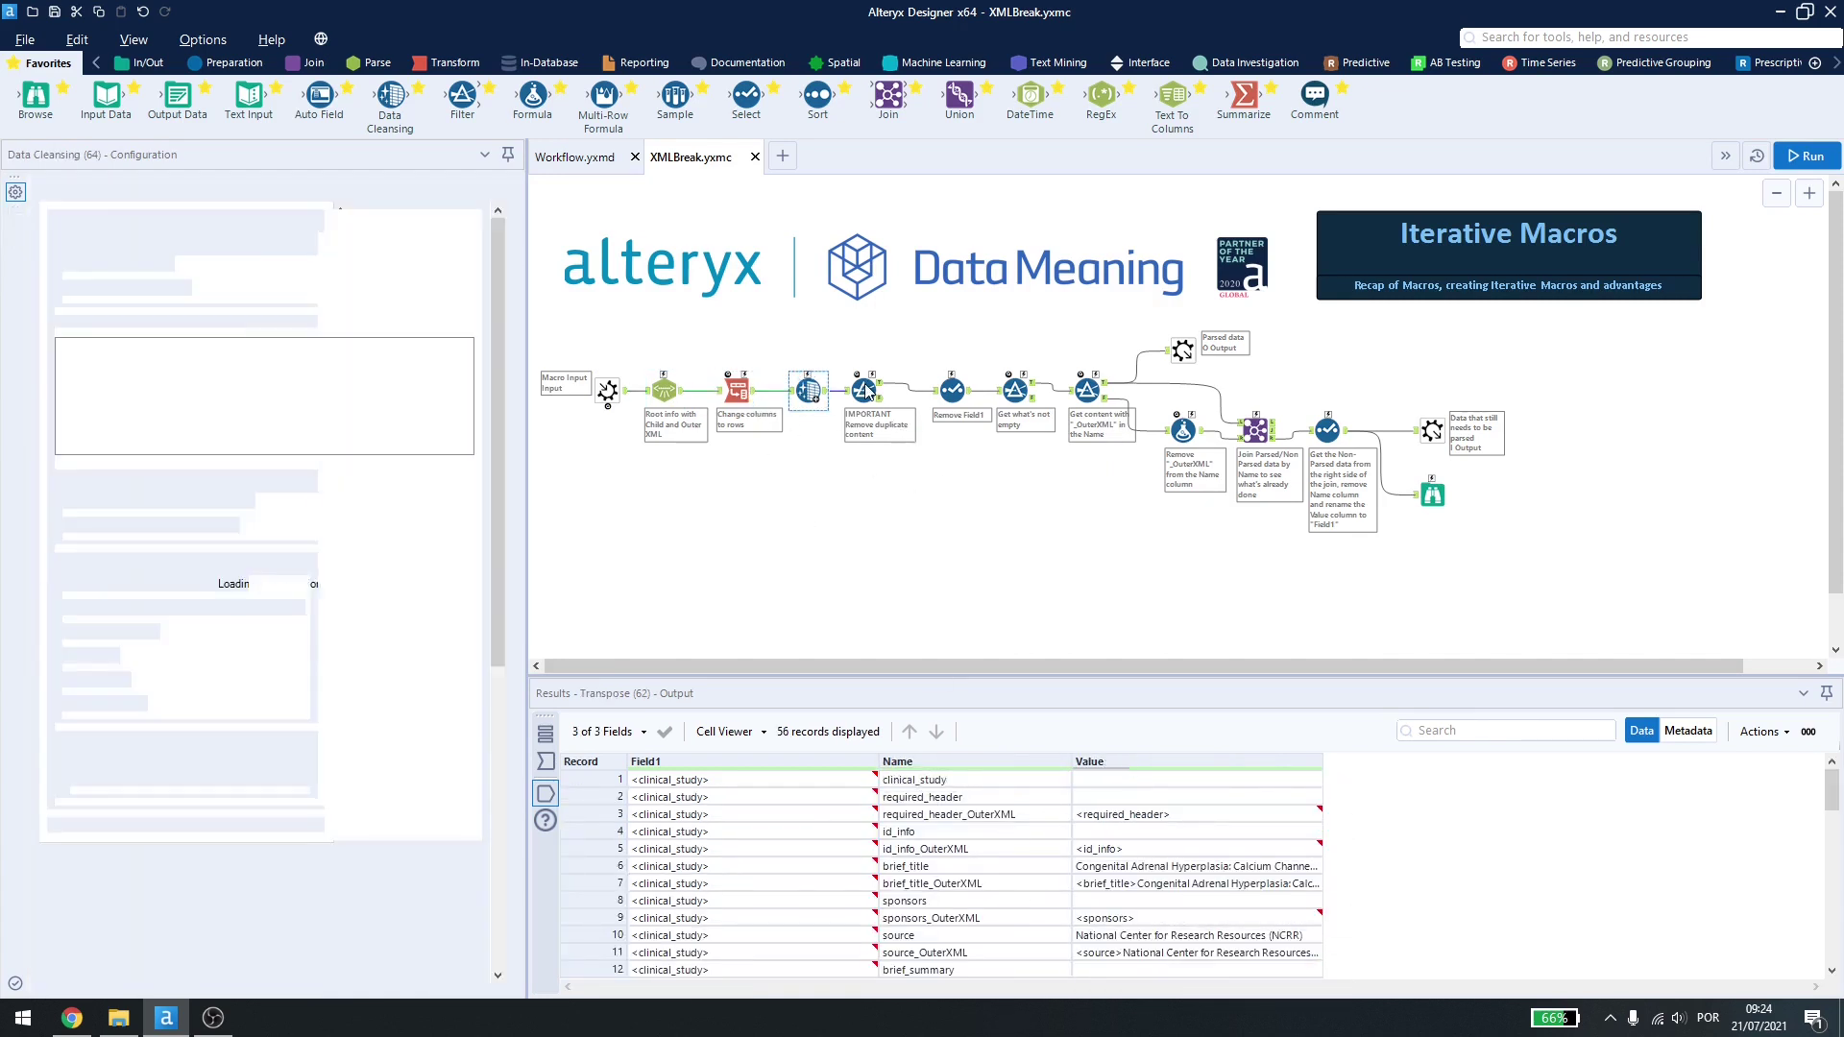
pyautogui.click(863, 391)
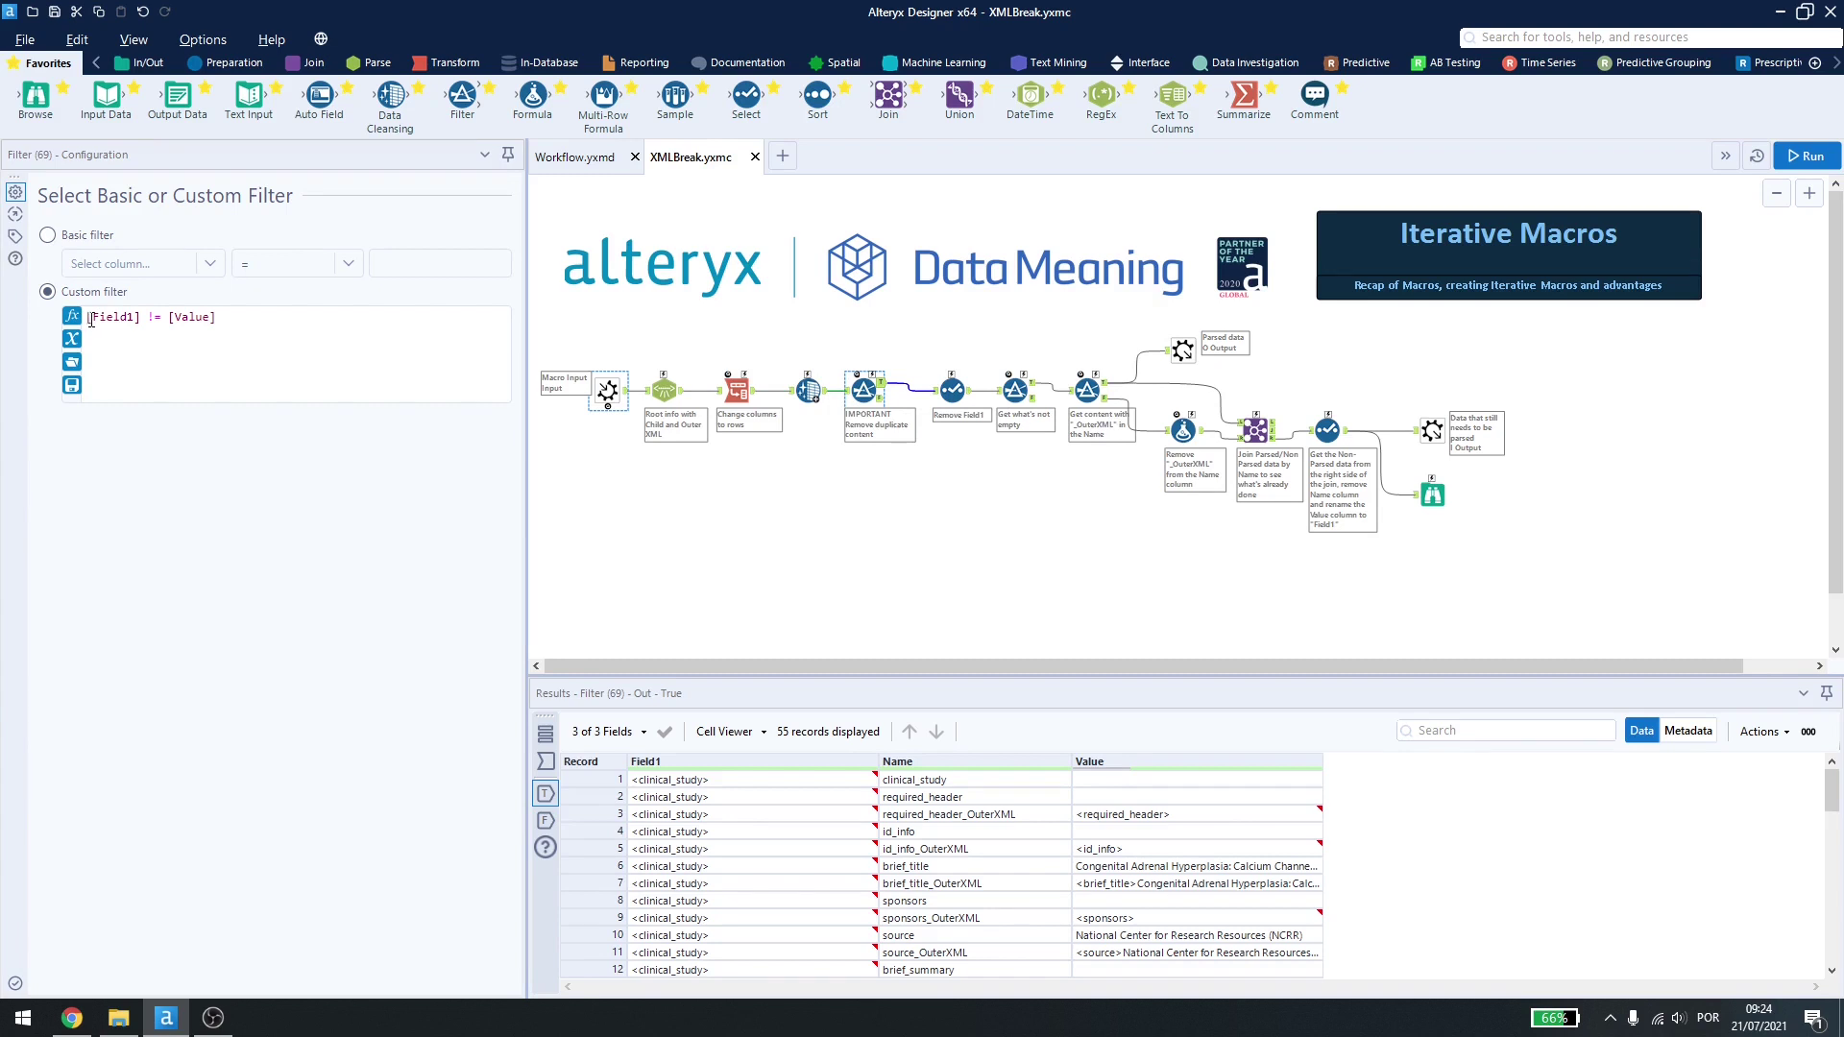
pyautogui.moveTo(93, 320); pyautogui.dragTo(204, 324)
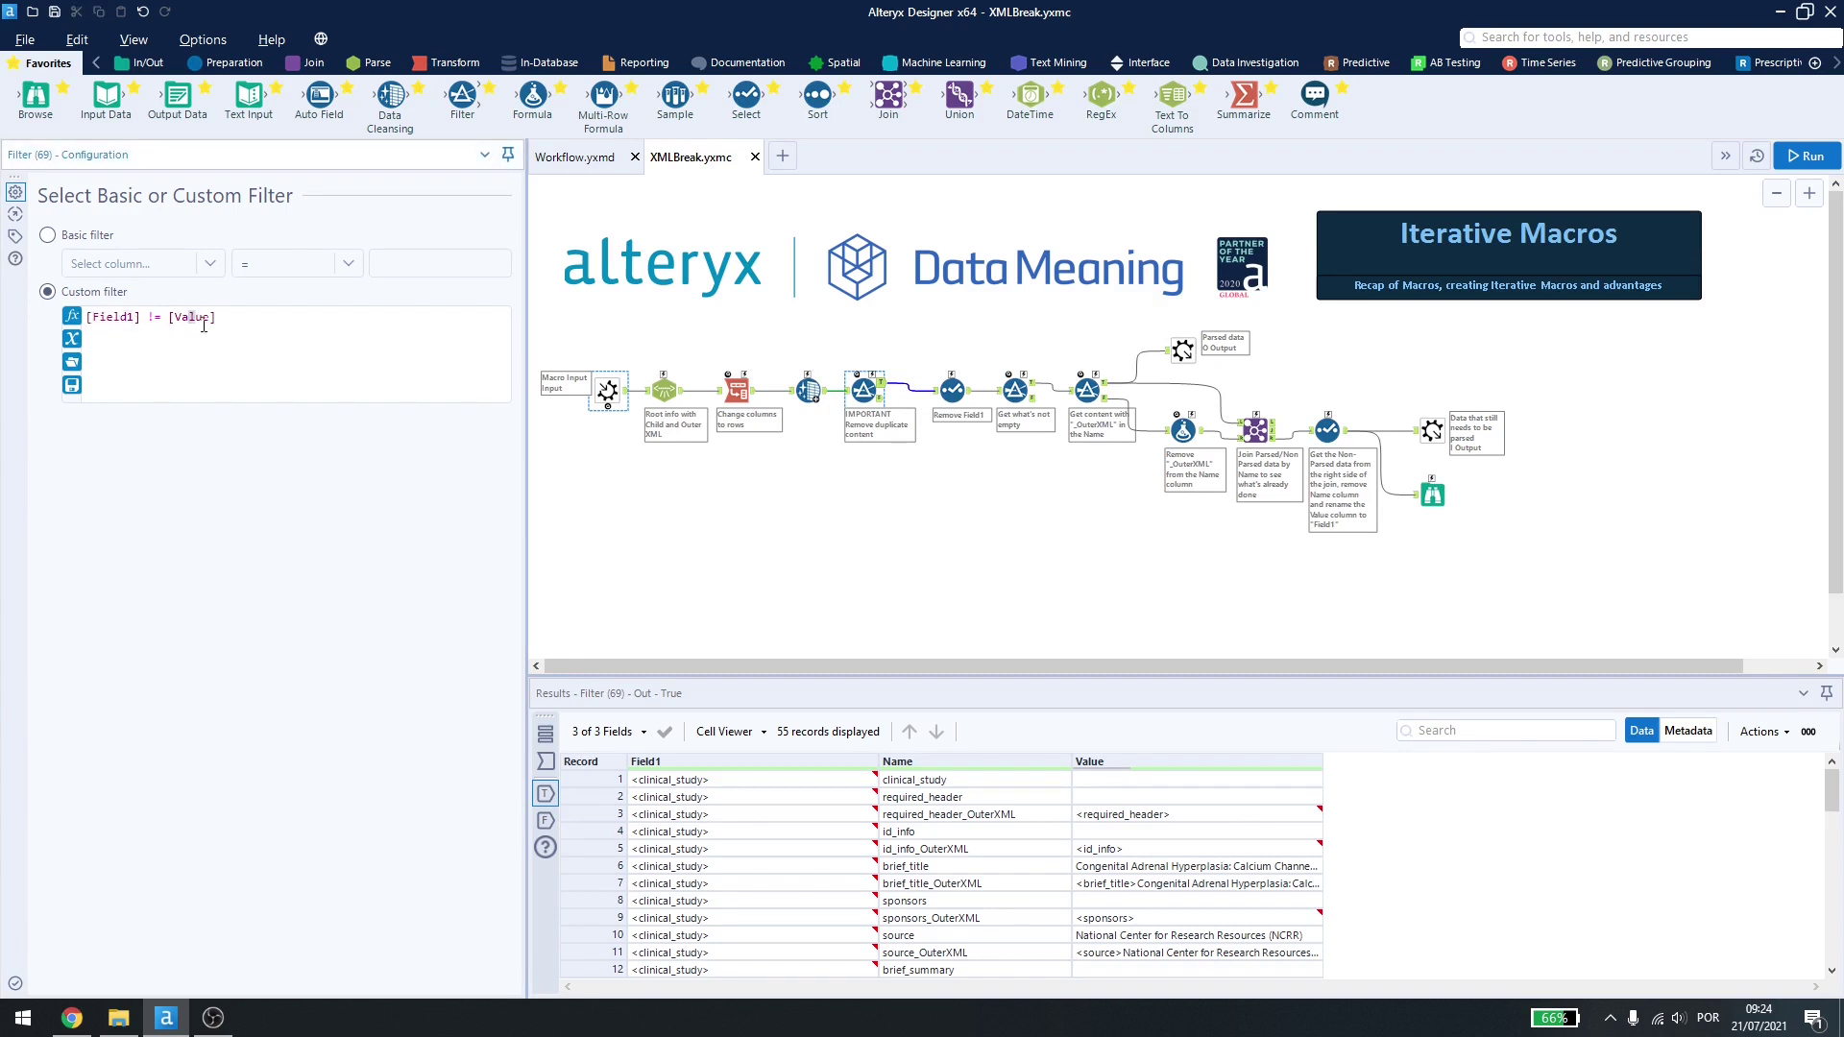
pyautogui.click(850, 398)
pyautogui.click(849, 393)
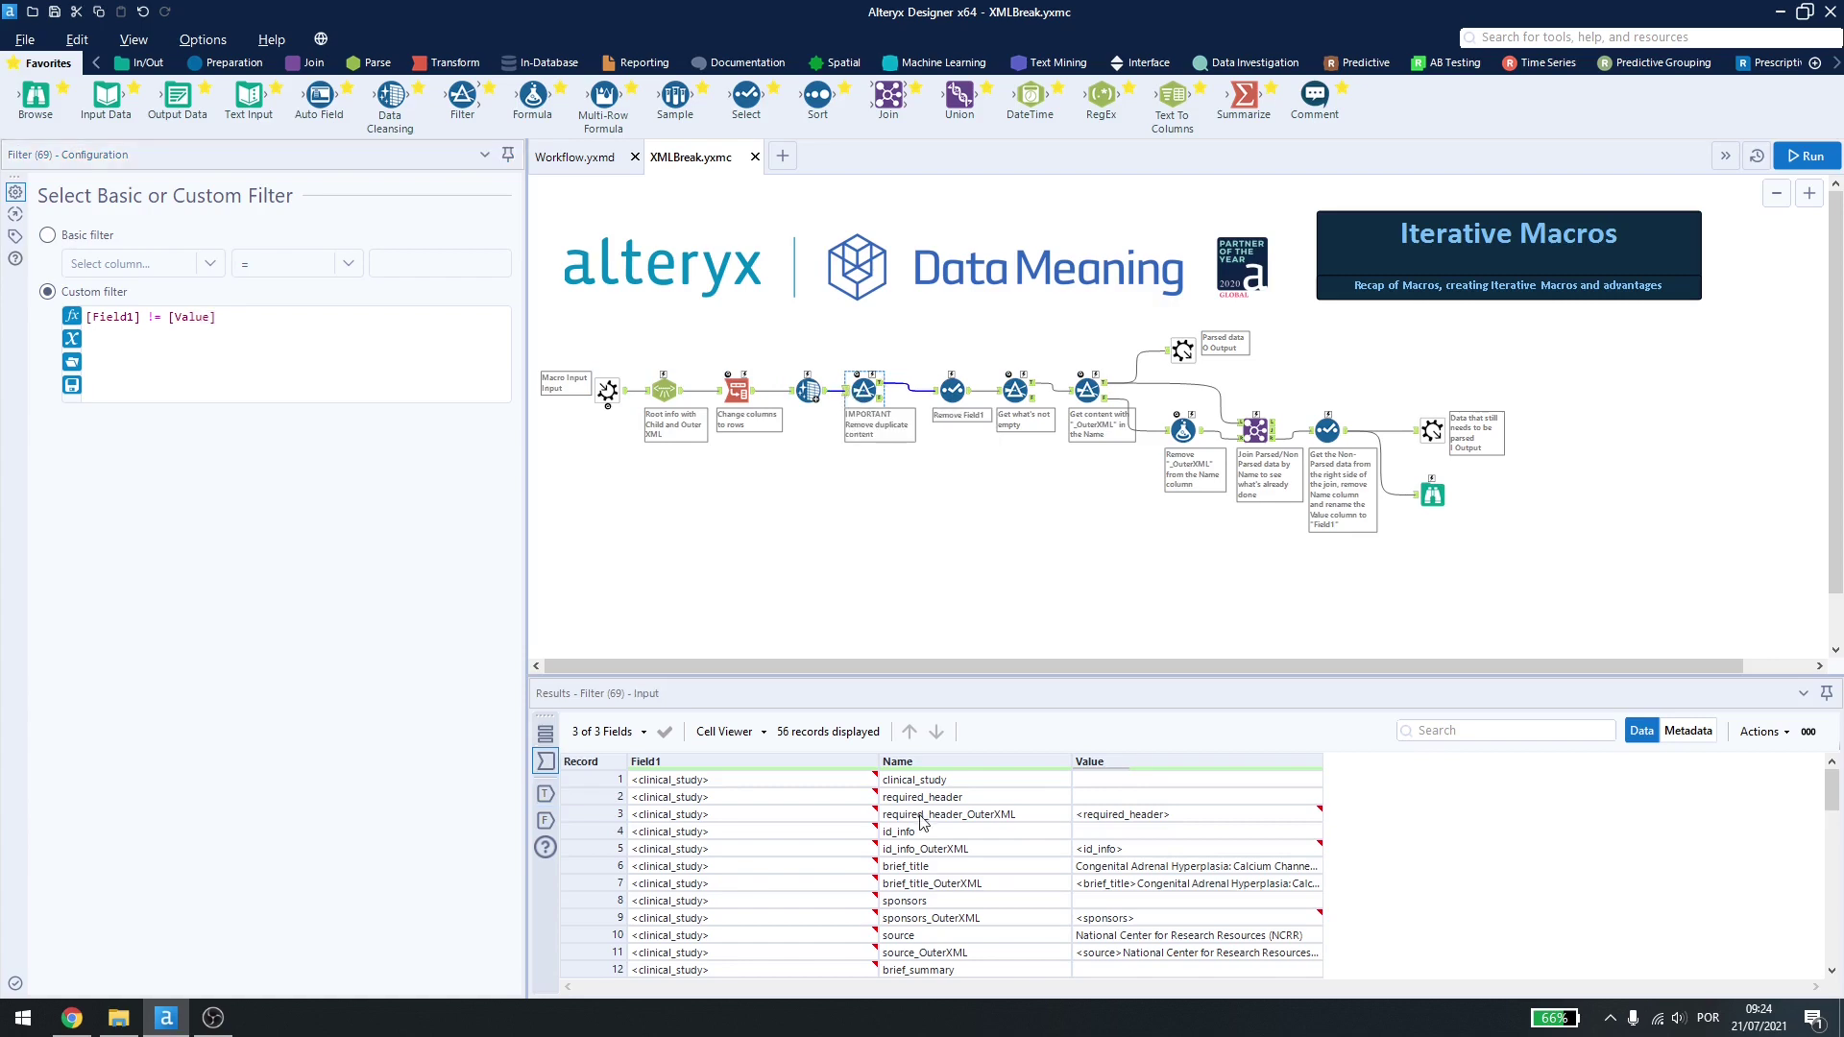
pyautogui.scroll(-15, 922, 816)
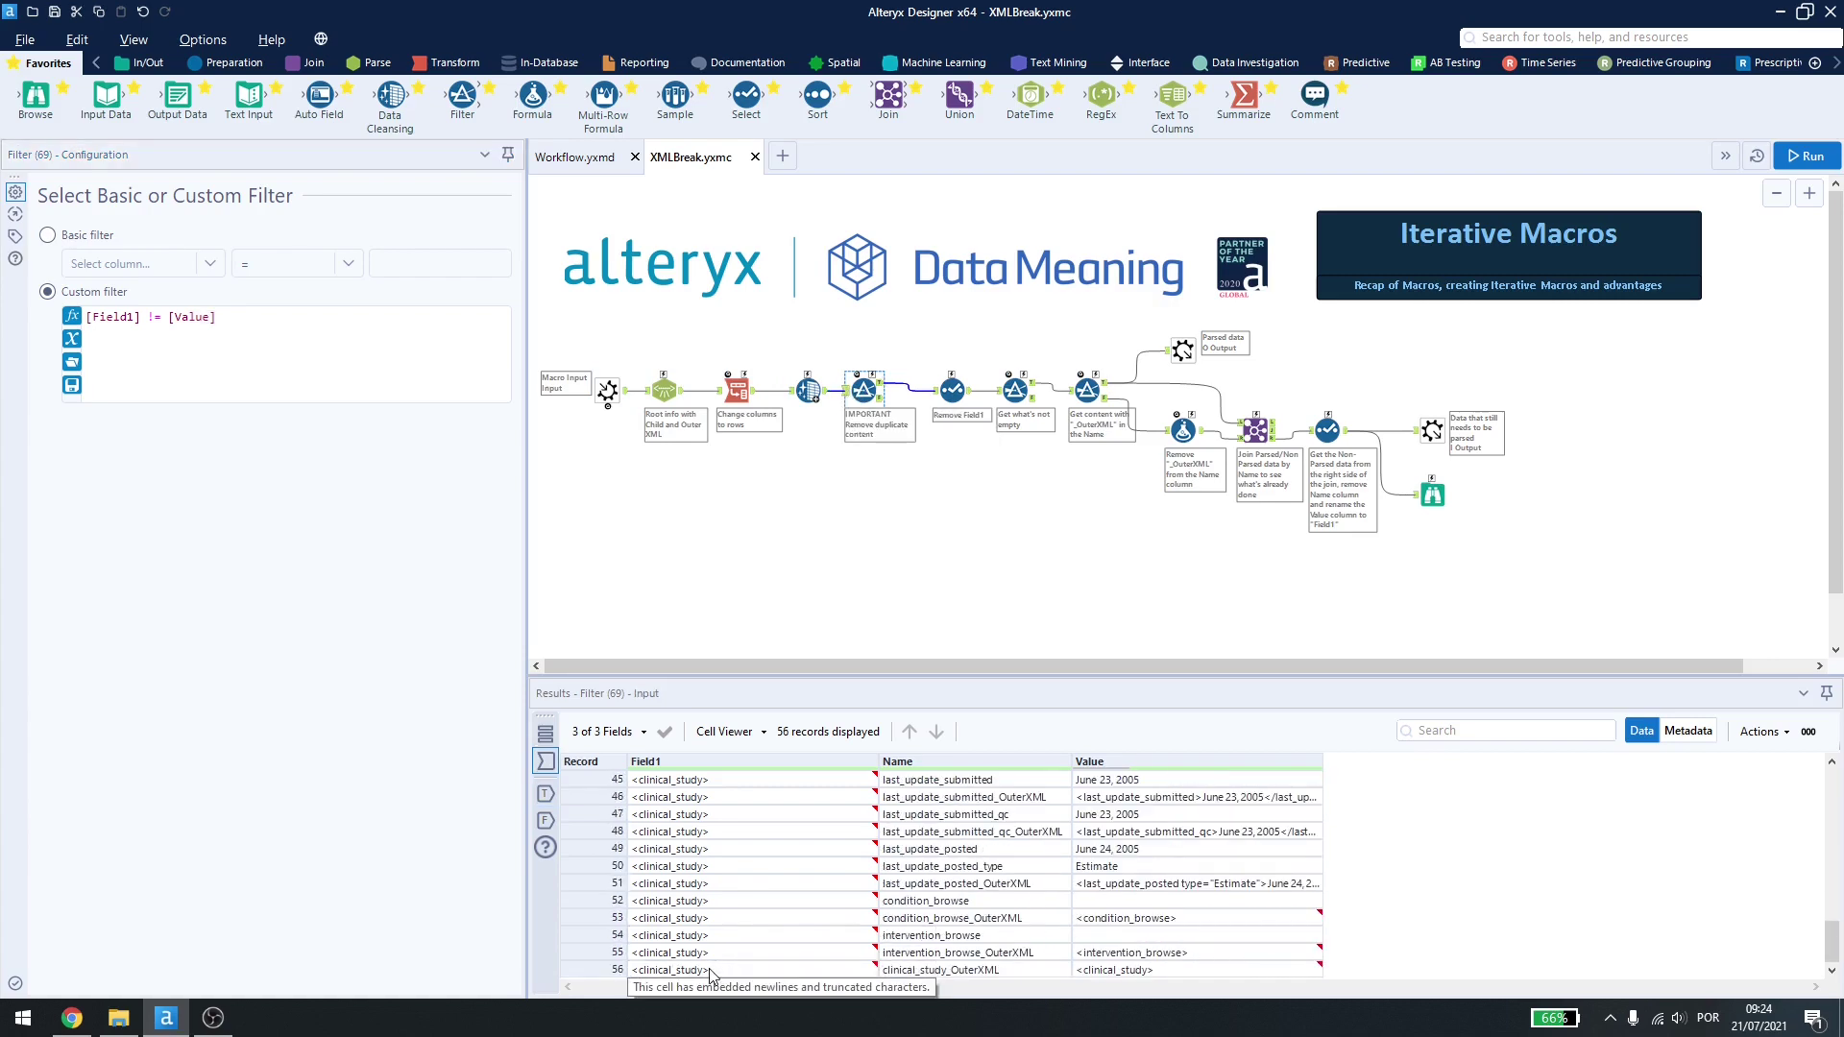
pyautogui.click(700, 971)
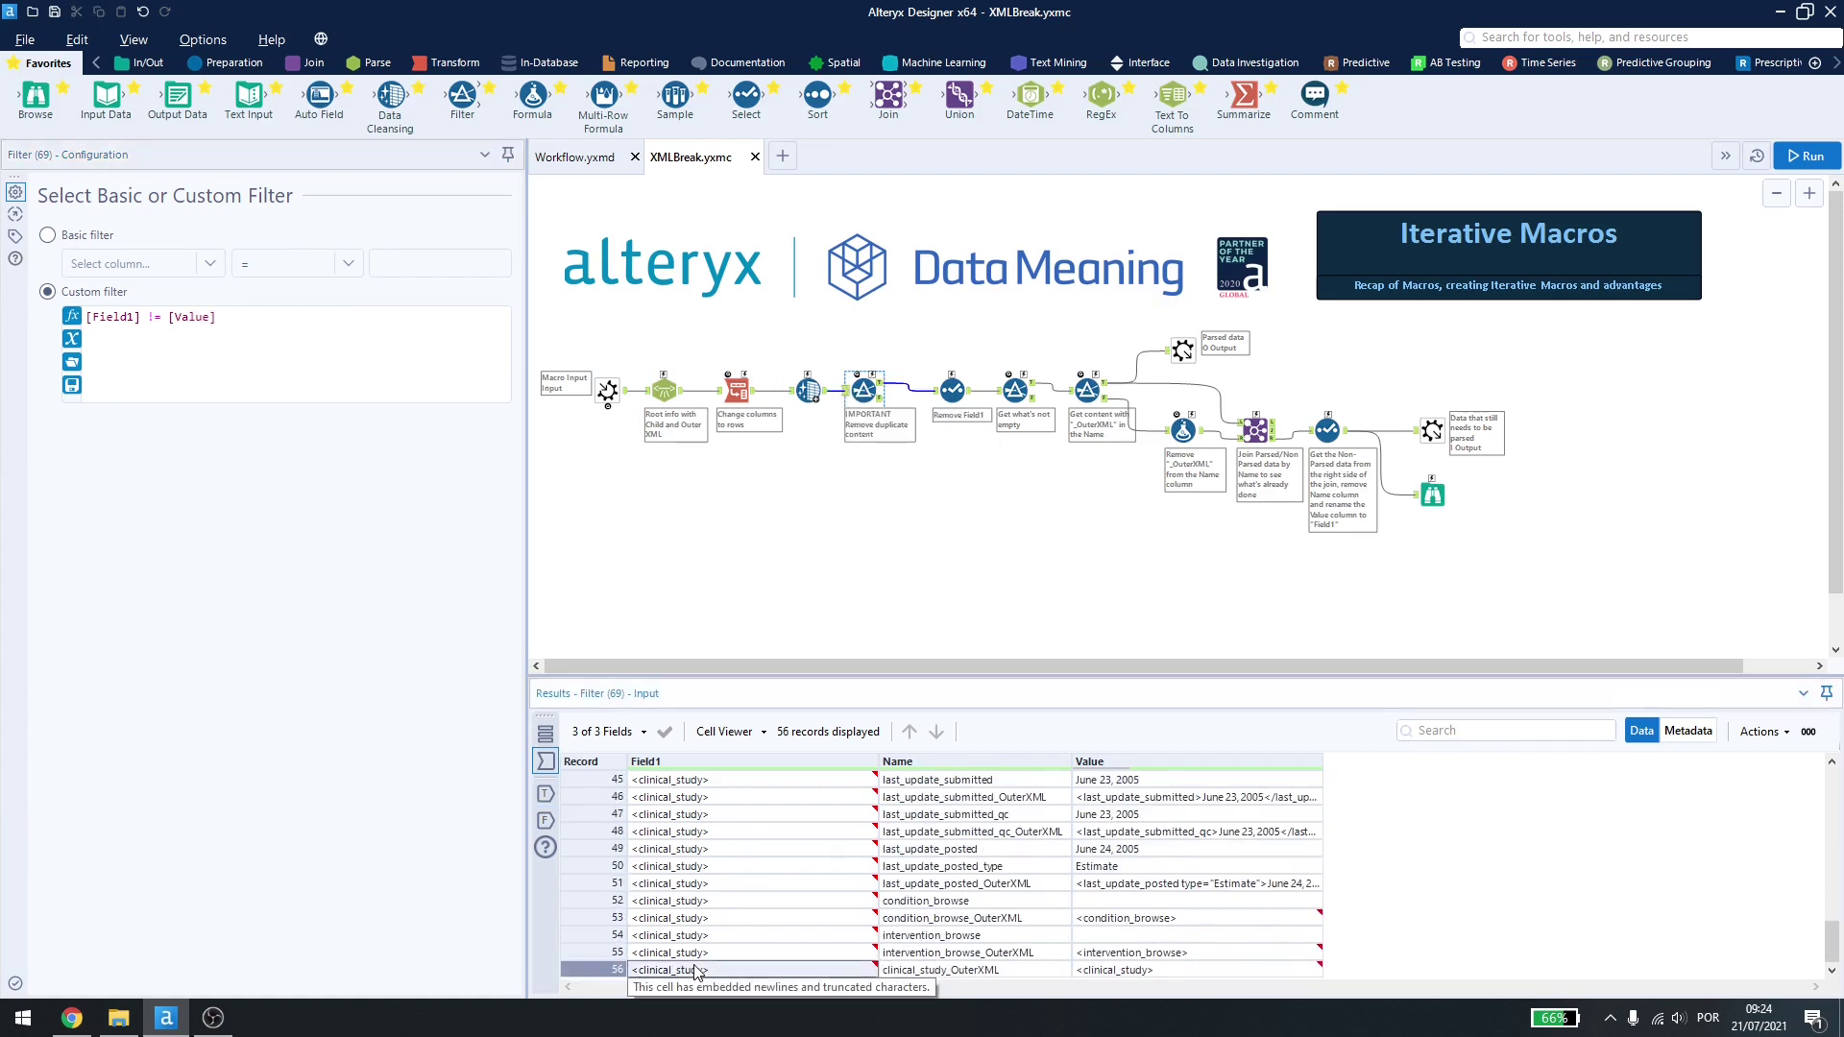
pyautogui.click(1106, 971)
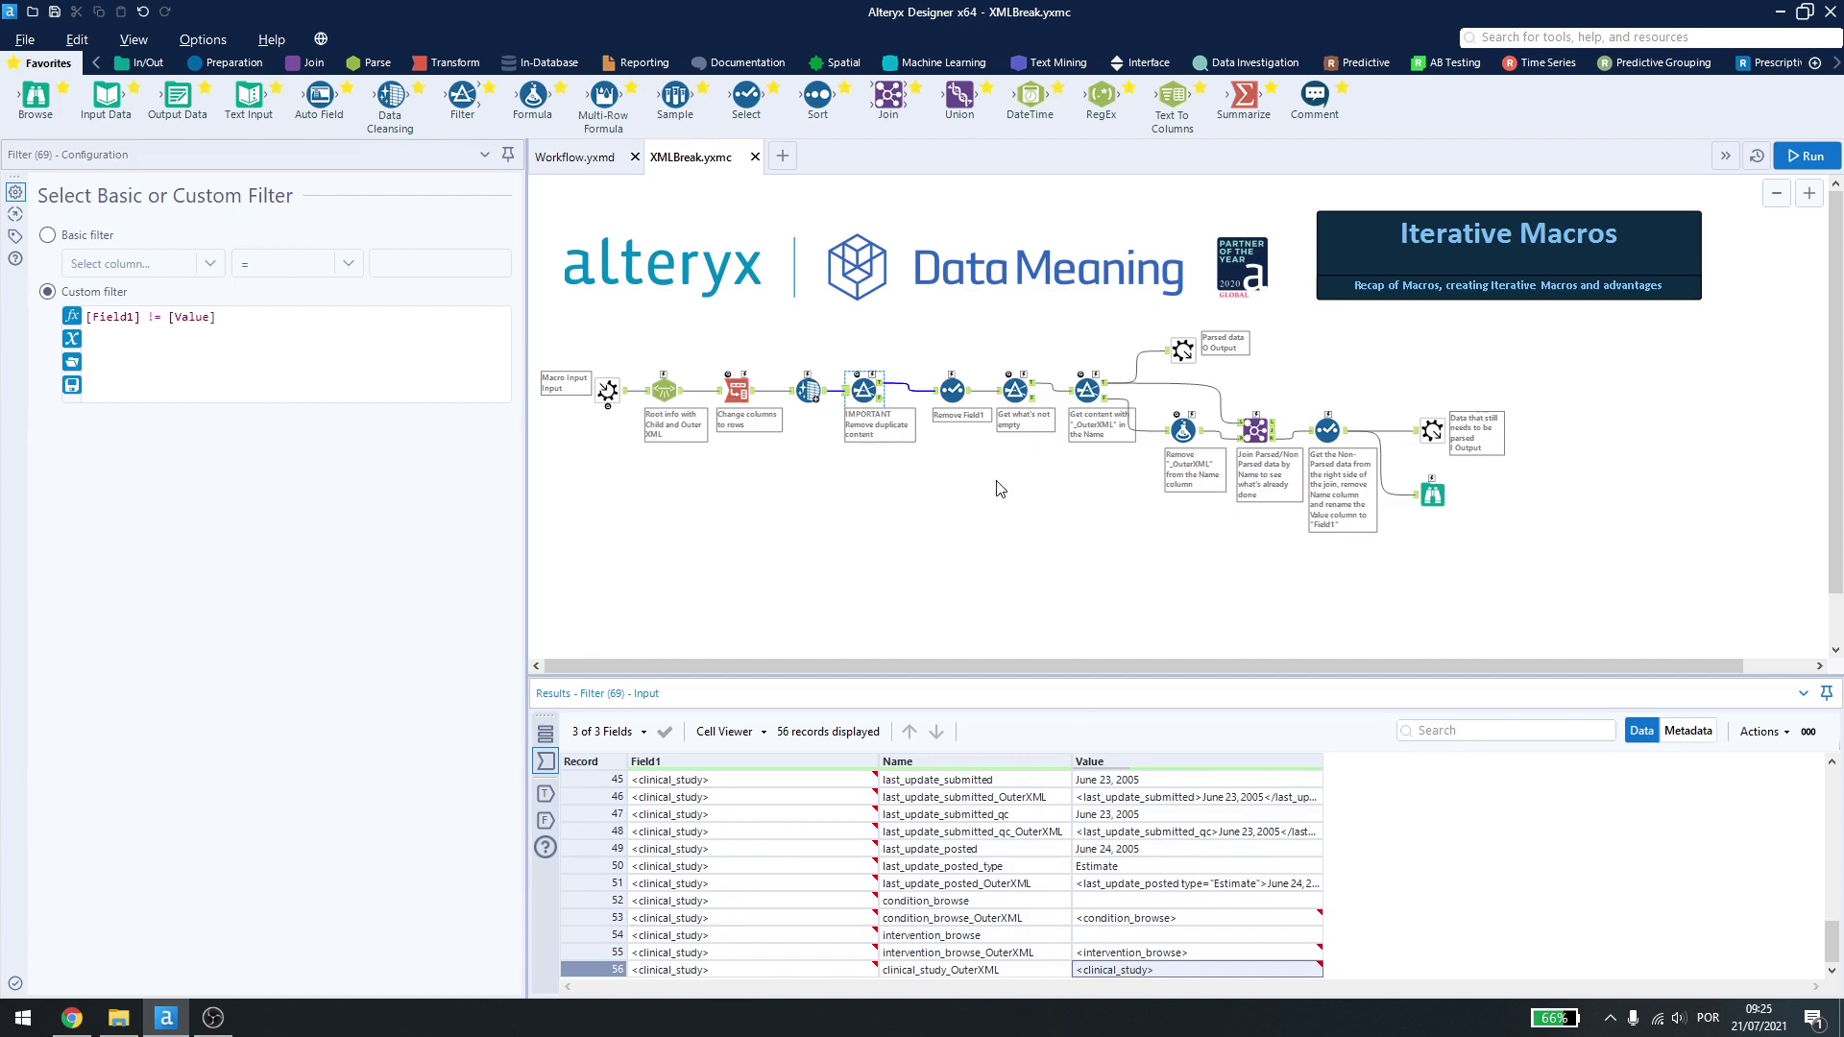
pyautogui.click(965, 377)
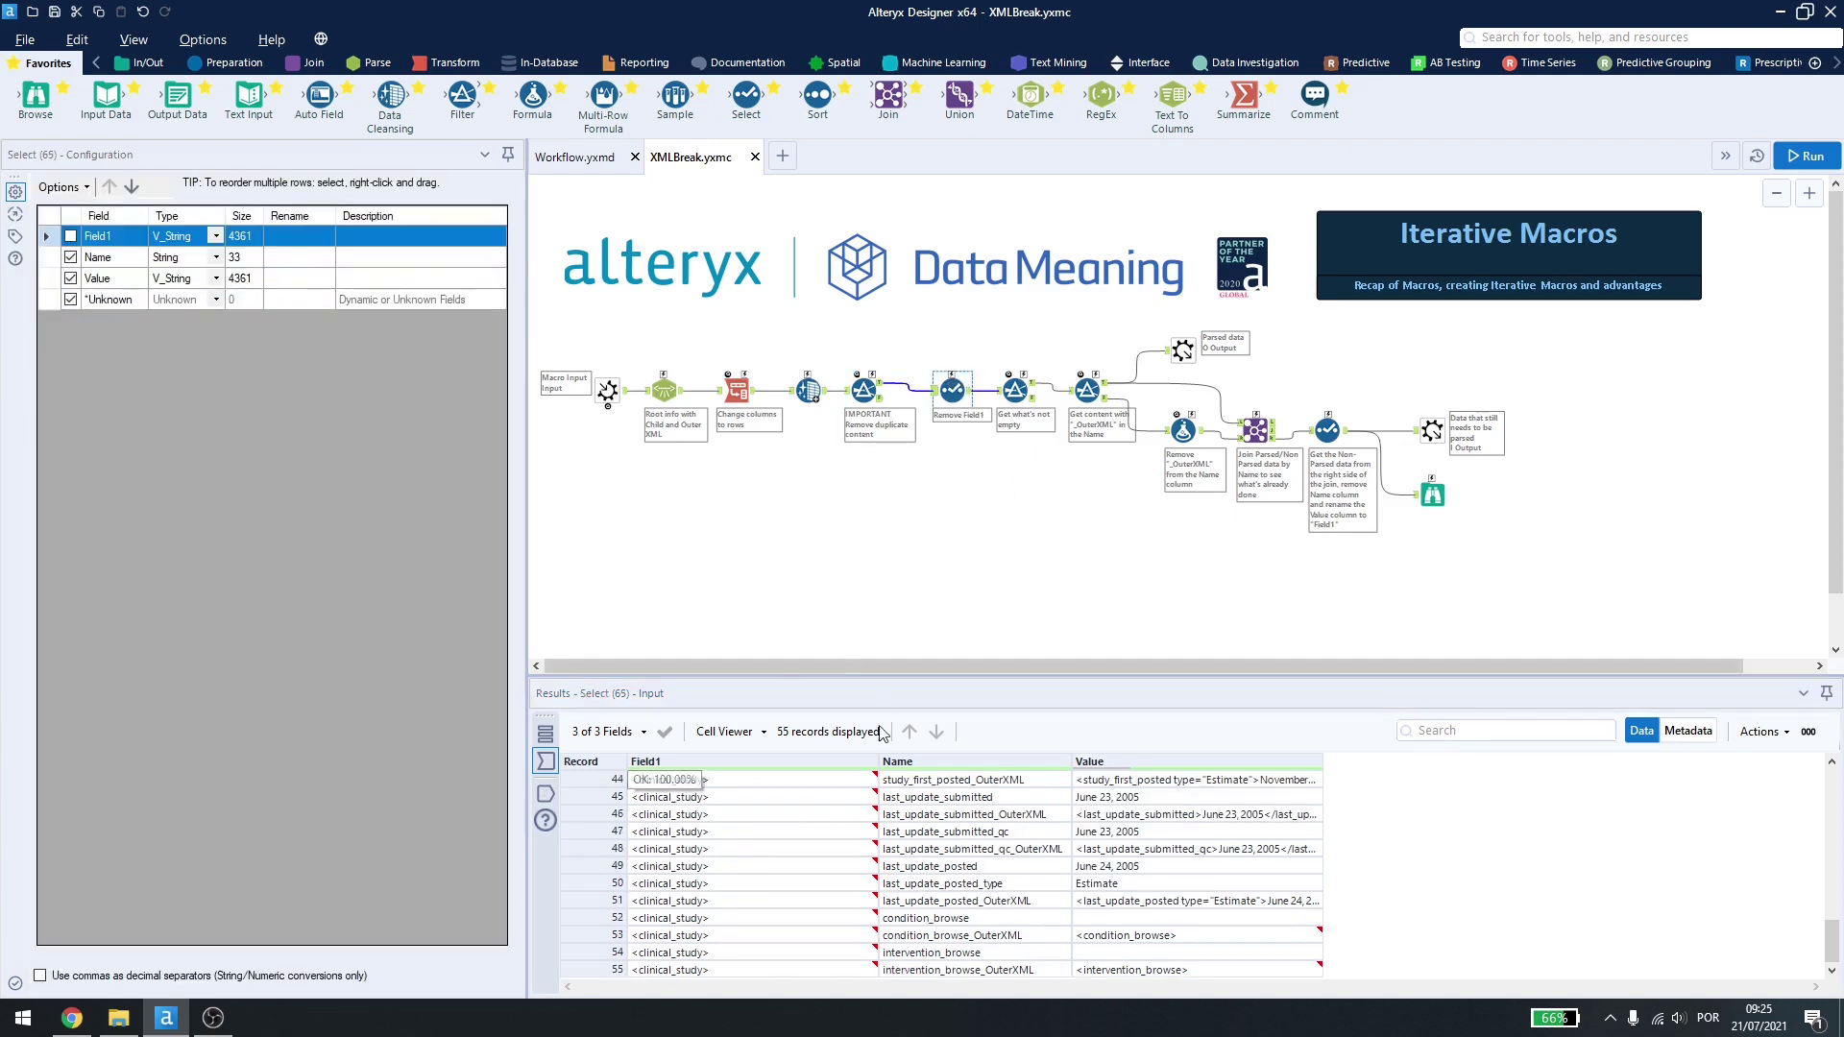
pyautogui.click(1031, 403)
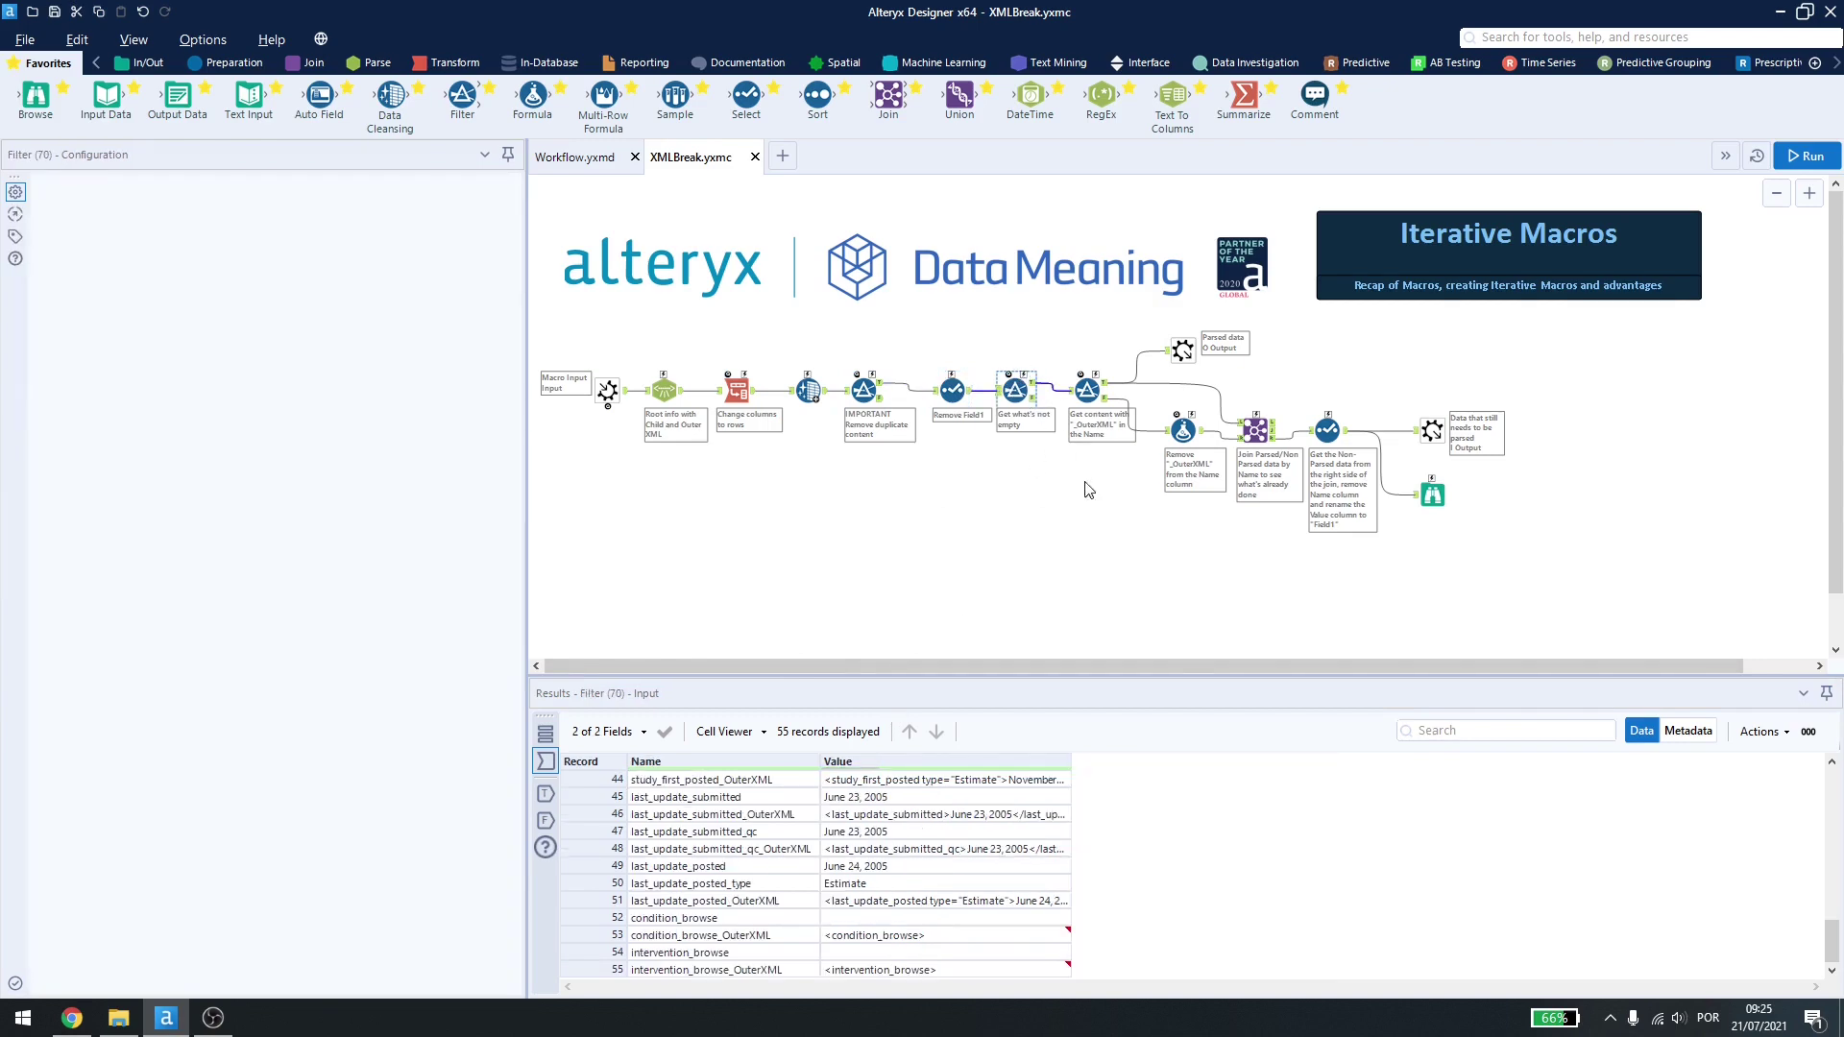
pyautogui.click(1088, 394)
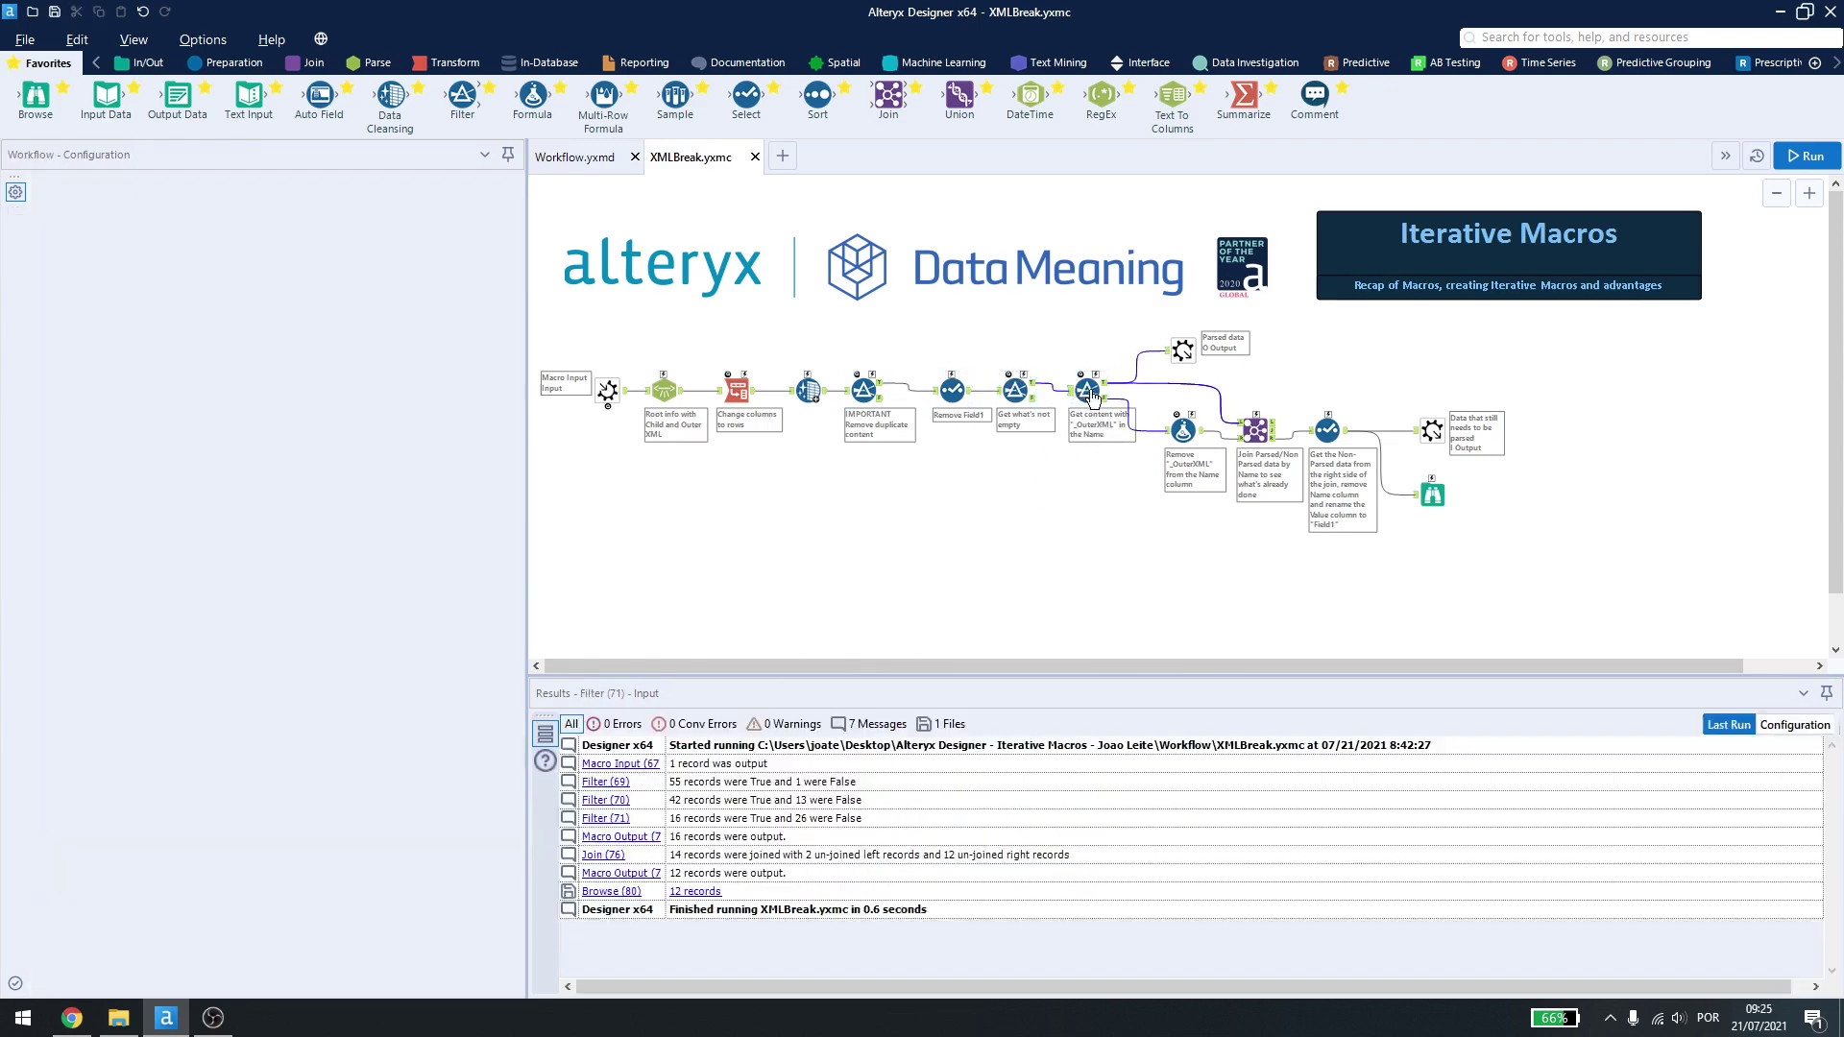
pyautogui.click(1090, 394)
pyautogui.moveTo(209, 322); pyautogui.dragTo(285, 318)
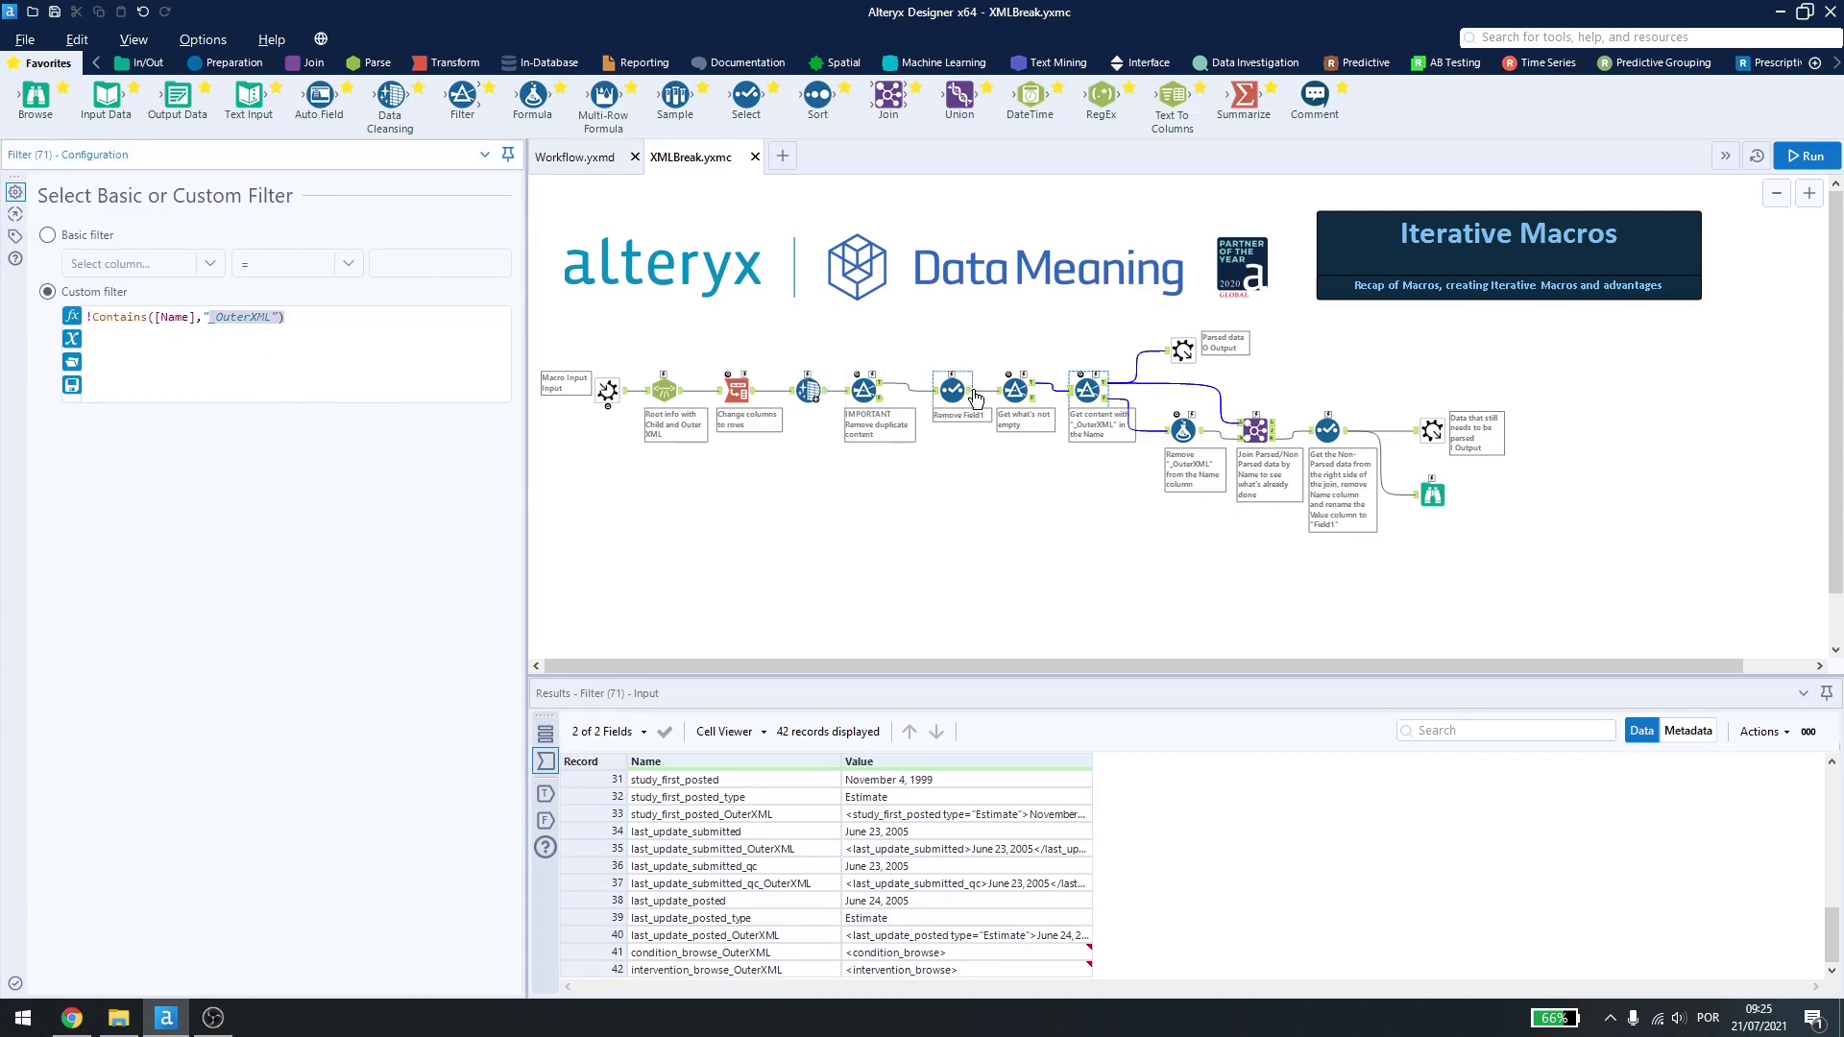
pyautogui.click(1184, 349)
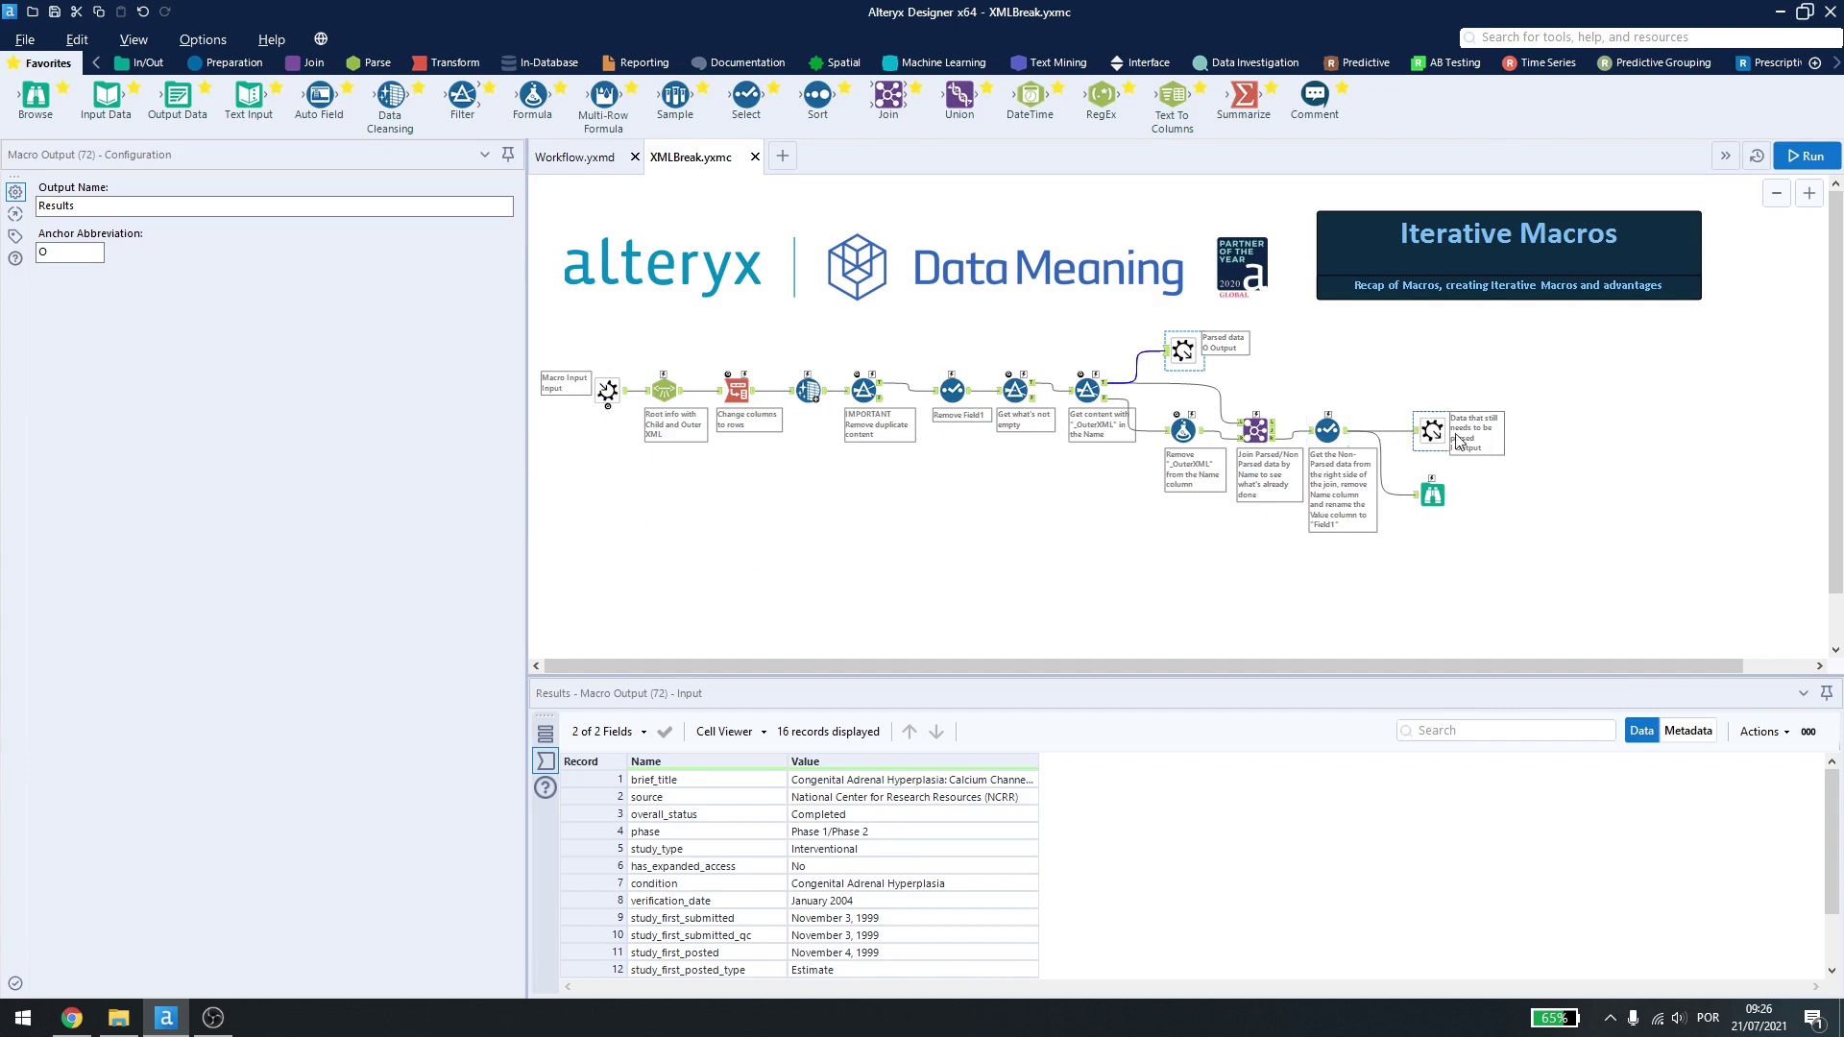
# Step: Inspect Filter (71): 42 input records split into 16 plain and 26 _OuterXML names
pyautogui.moveTo(1457, 439); pyautogui.dragTo(569, 447)
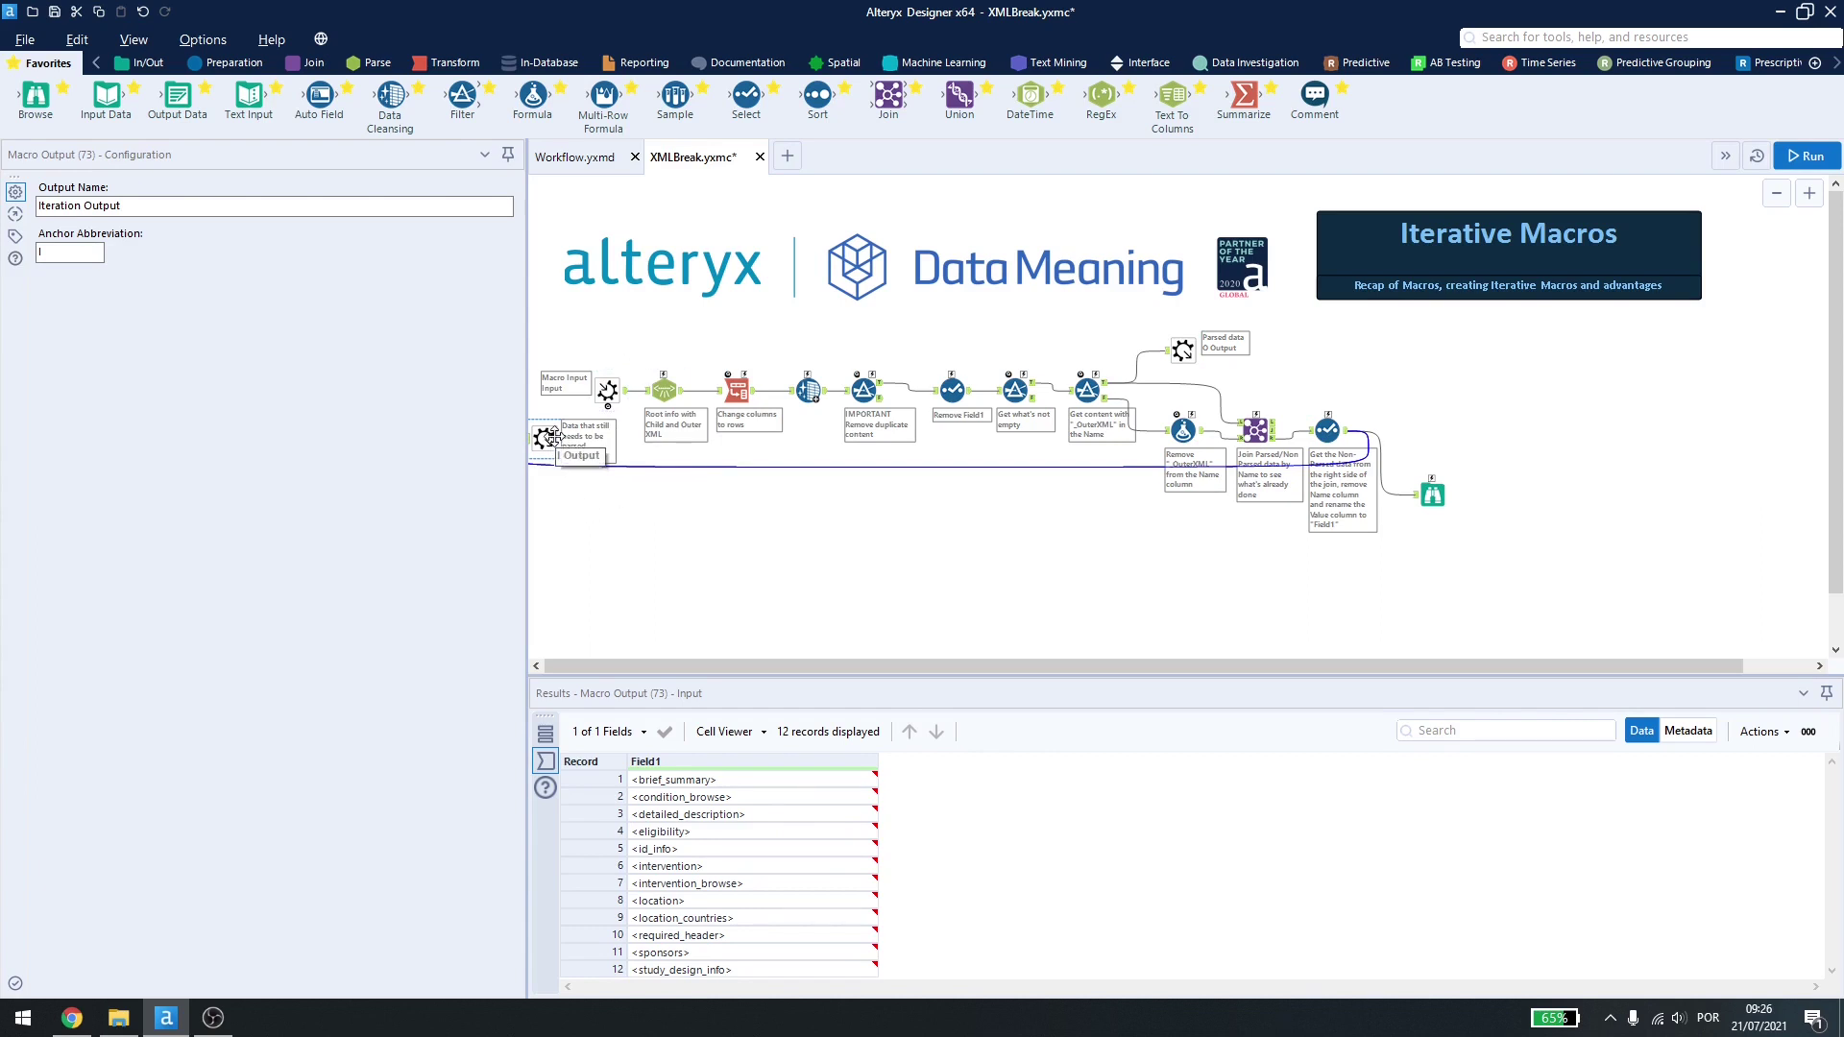
pyautogui.hotkey('ctrl', 'z')
pyautogui.hotkey('ctrl', 'z')
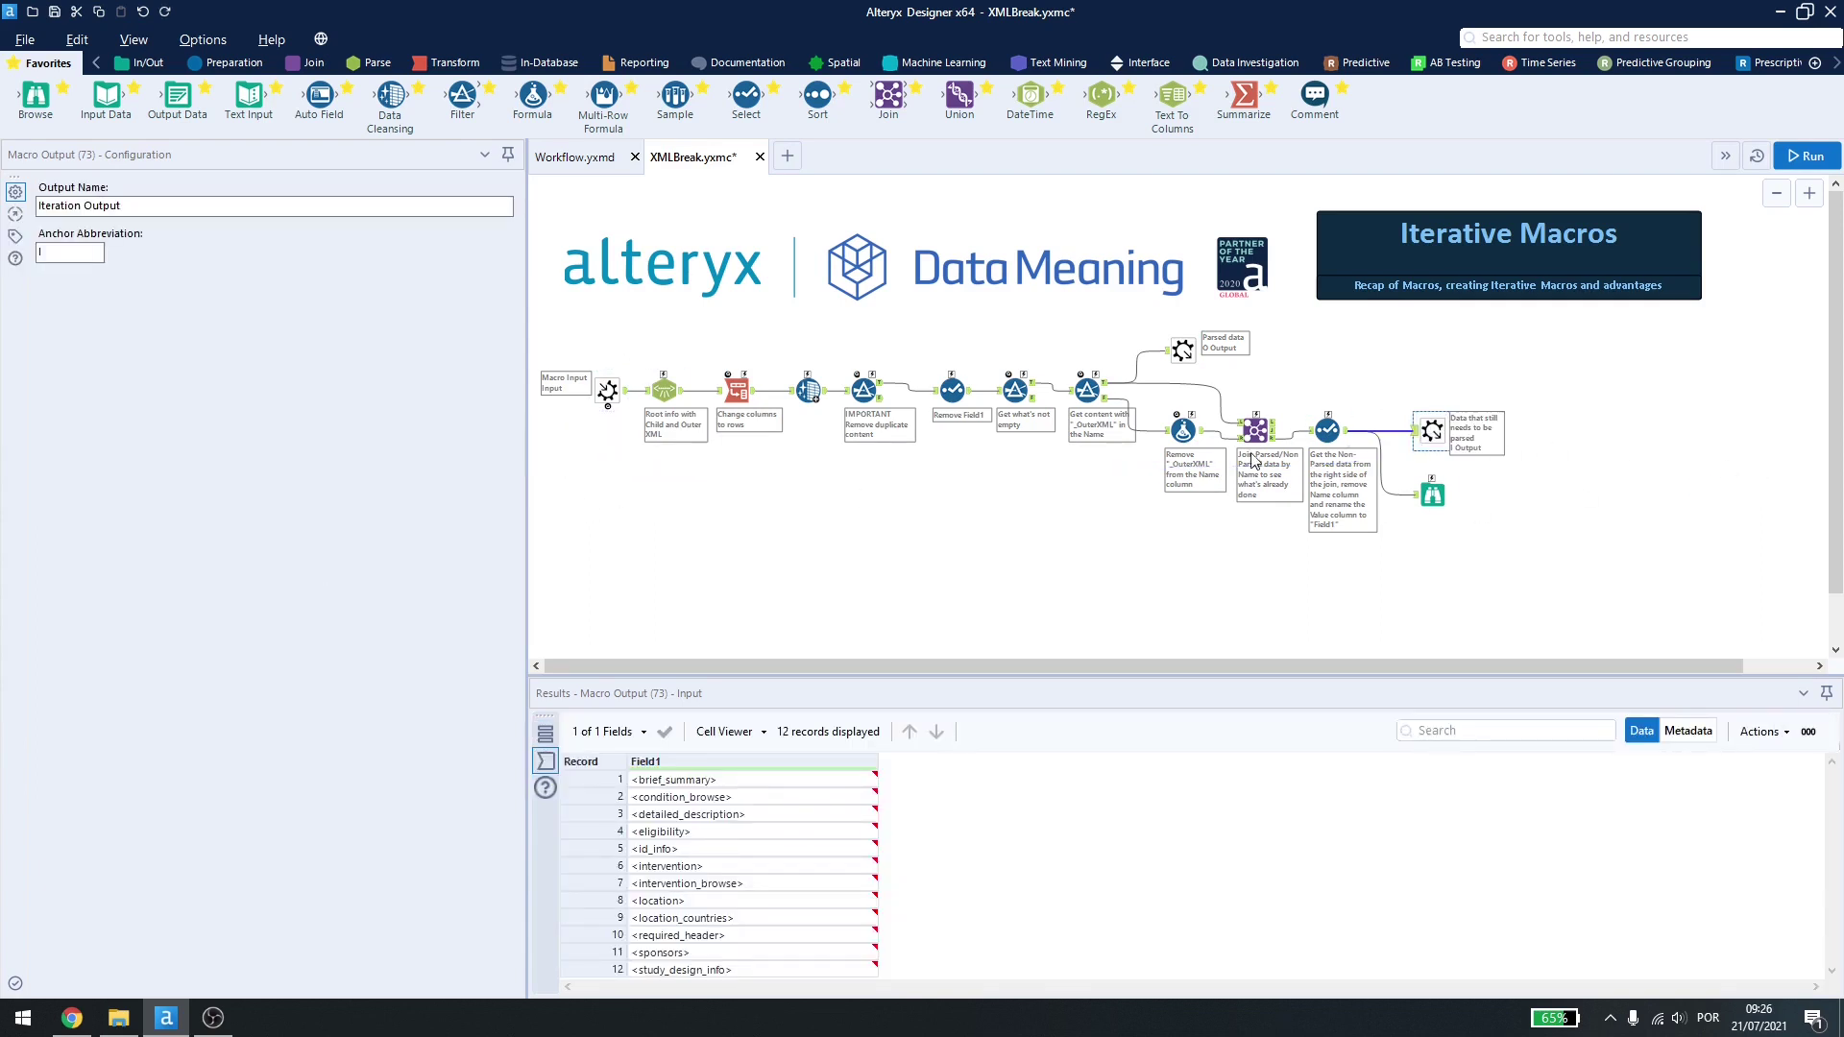
pyautogui.click(1119, 408)
pyautogui.click(1104, 383)
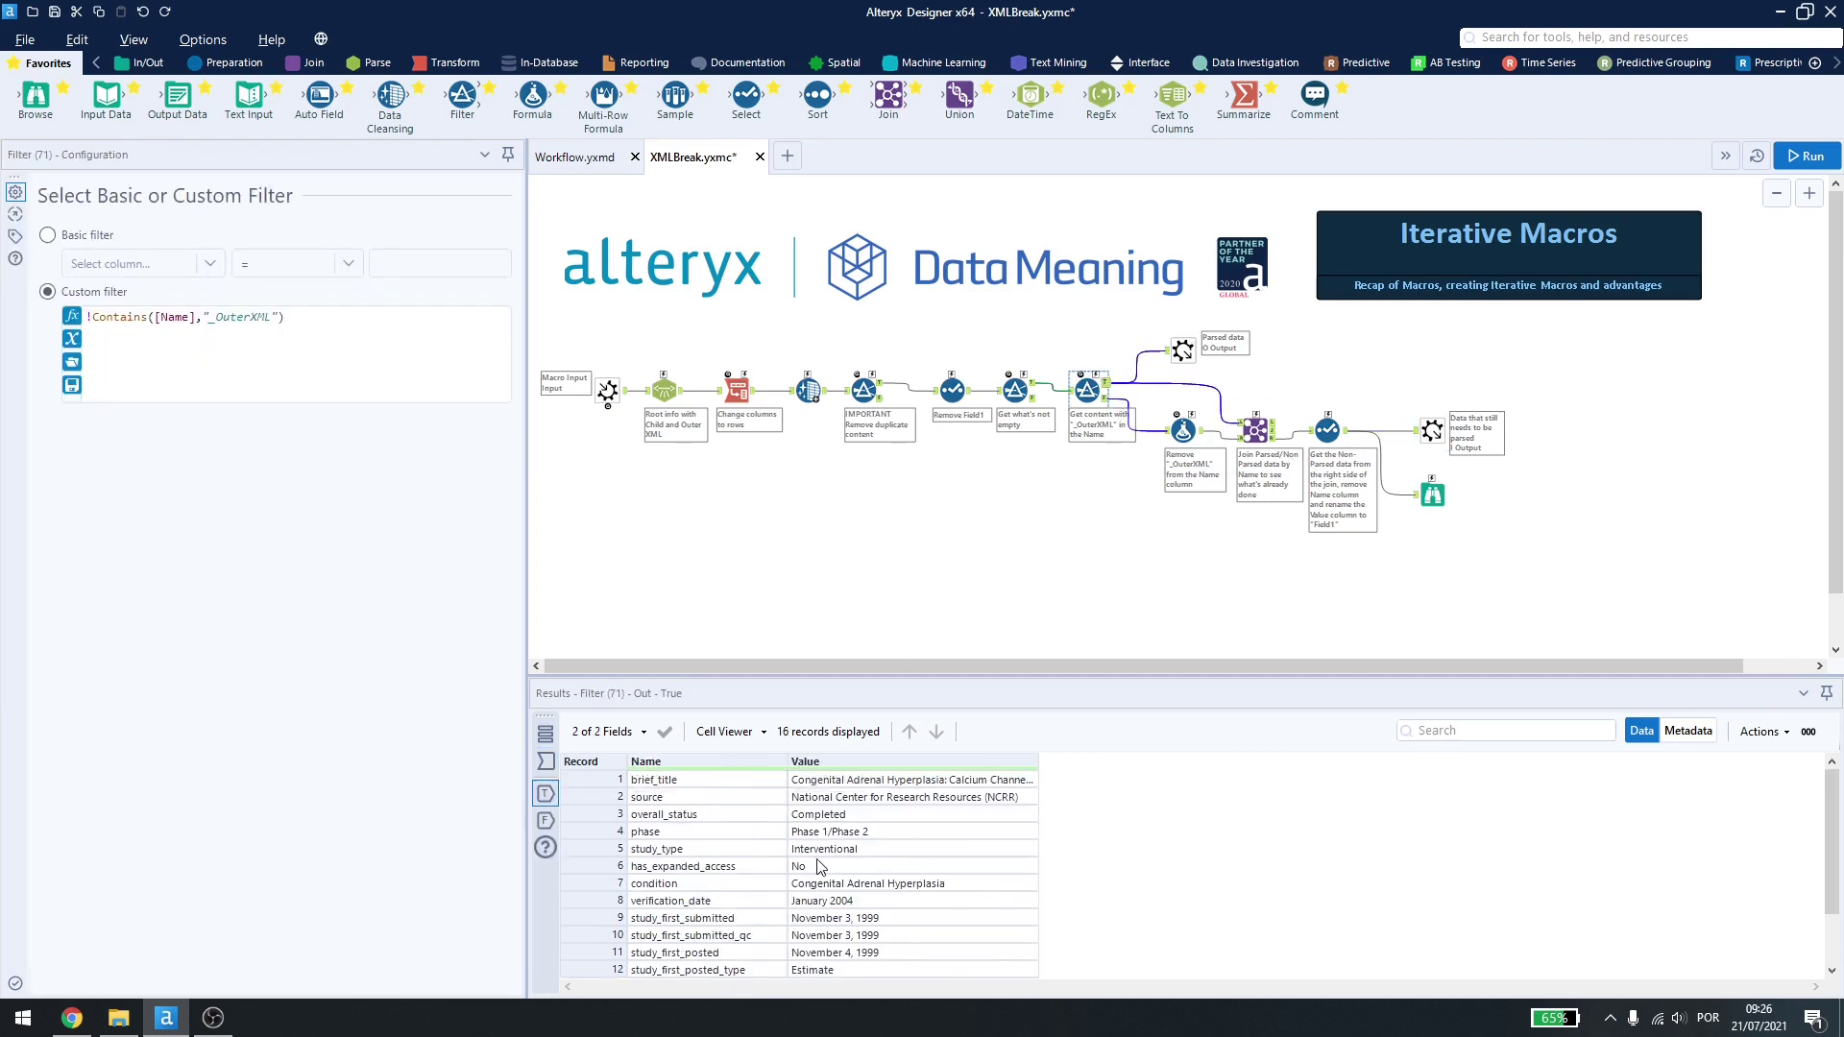
pyautogui.click(1104, 399)
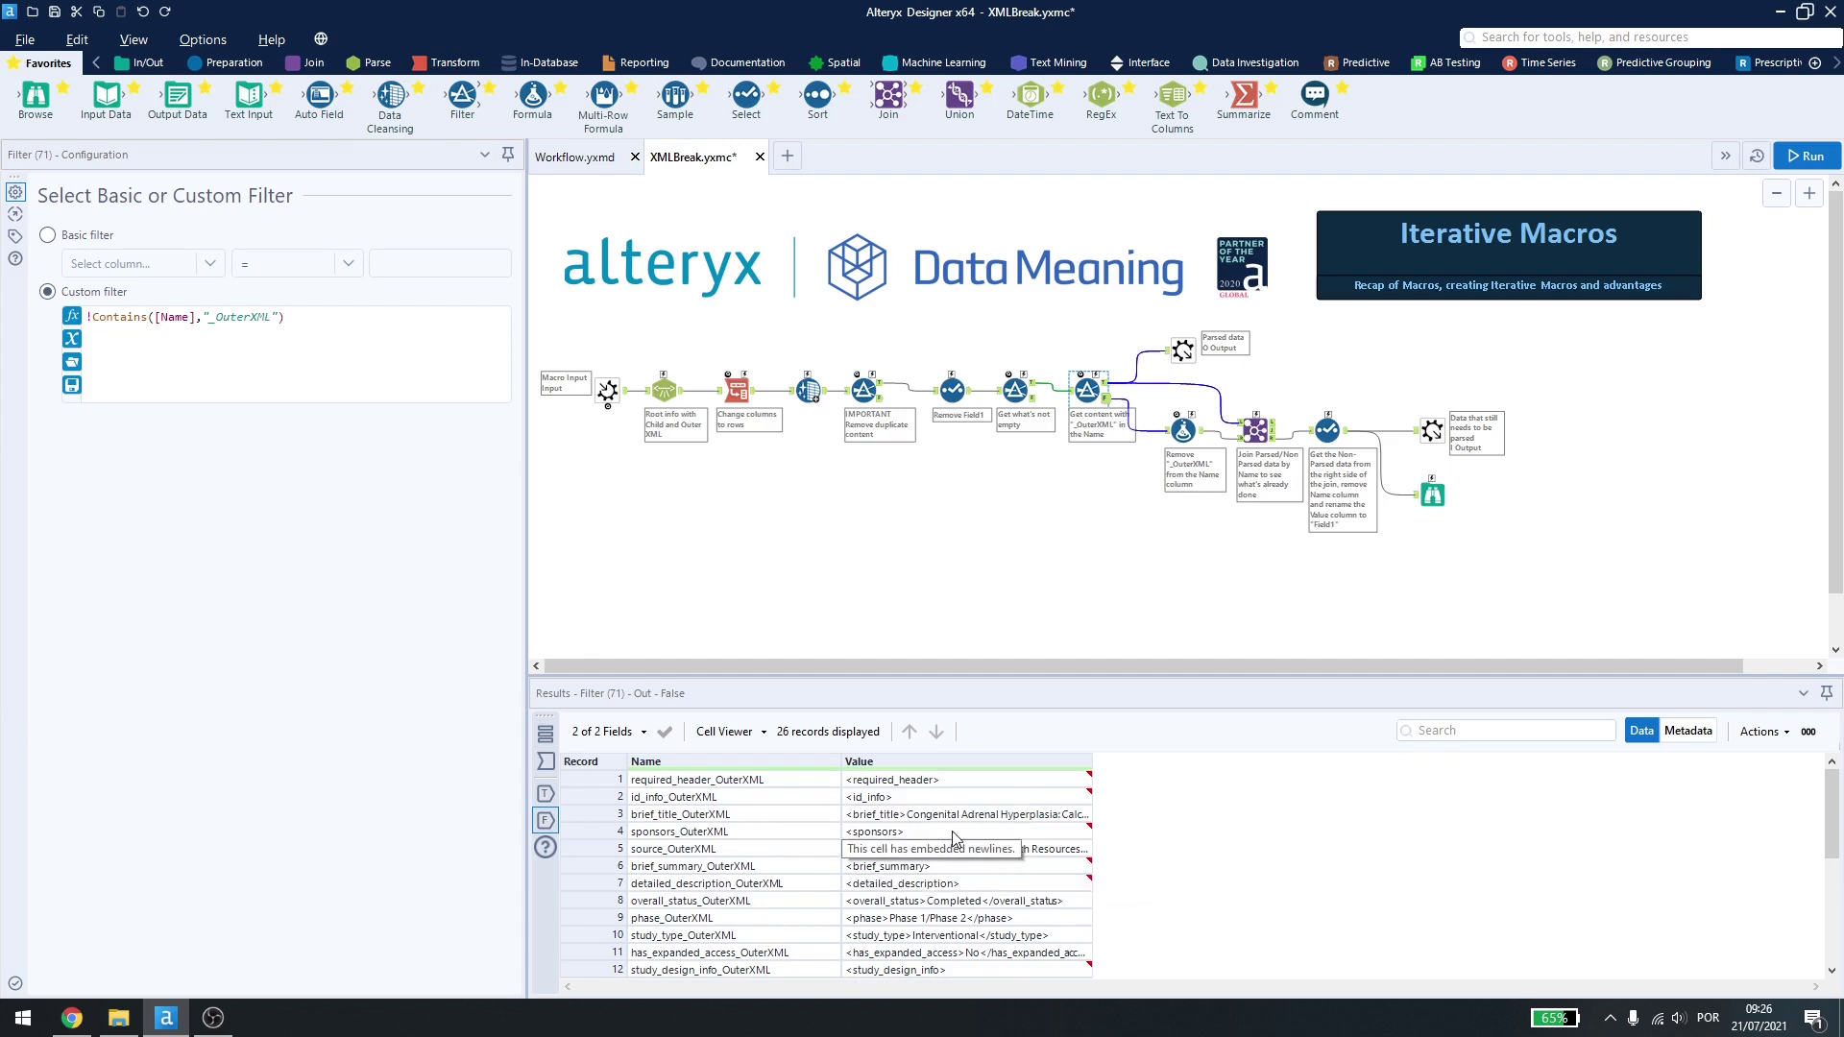
pyautogui.click(1073, 401)
# Step: Compare brief_title with brief_title_OuterXML and view names after _OuterXML is stripped
pyautogui.click(681, 818)
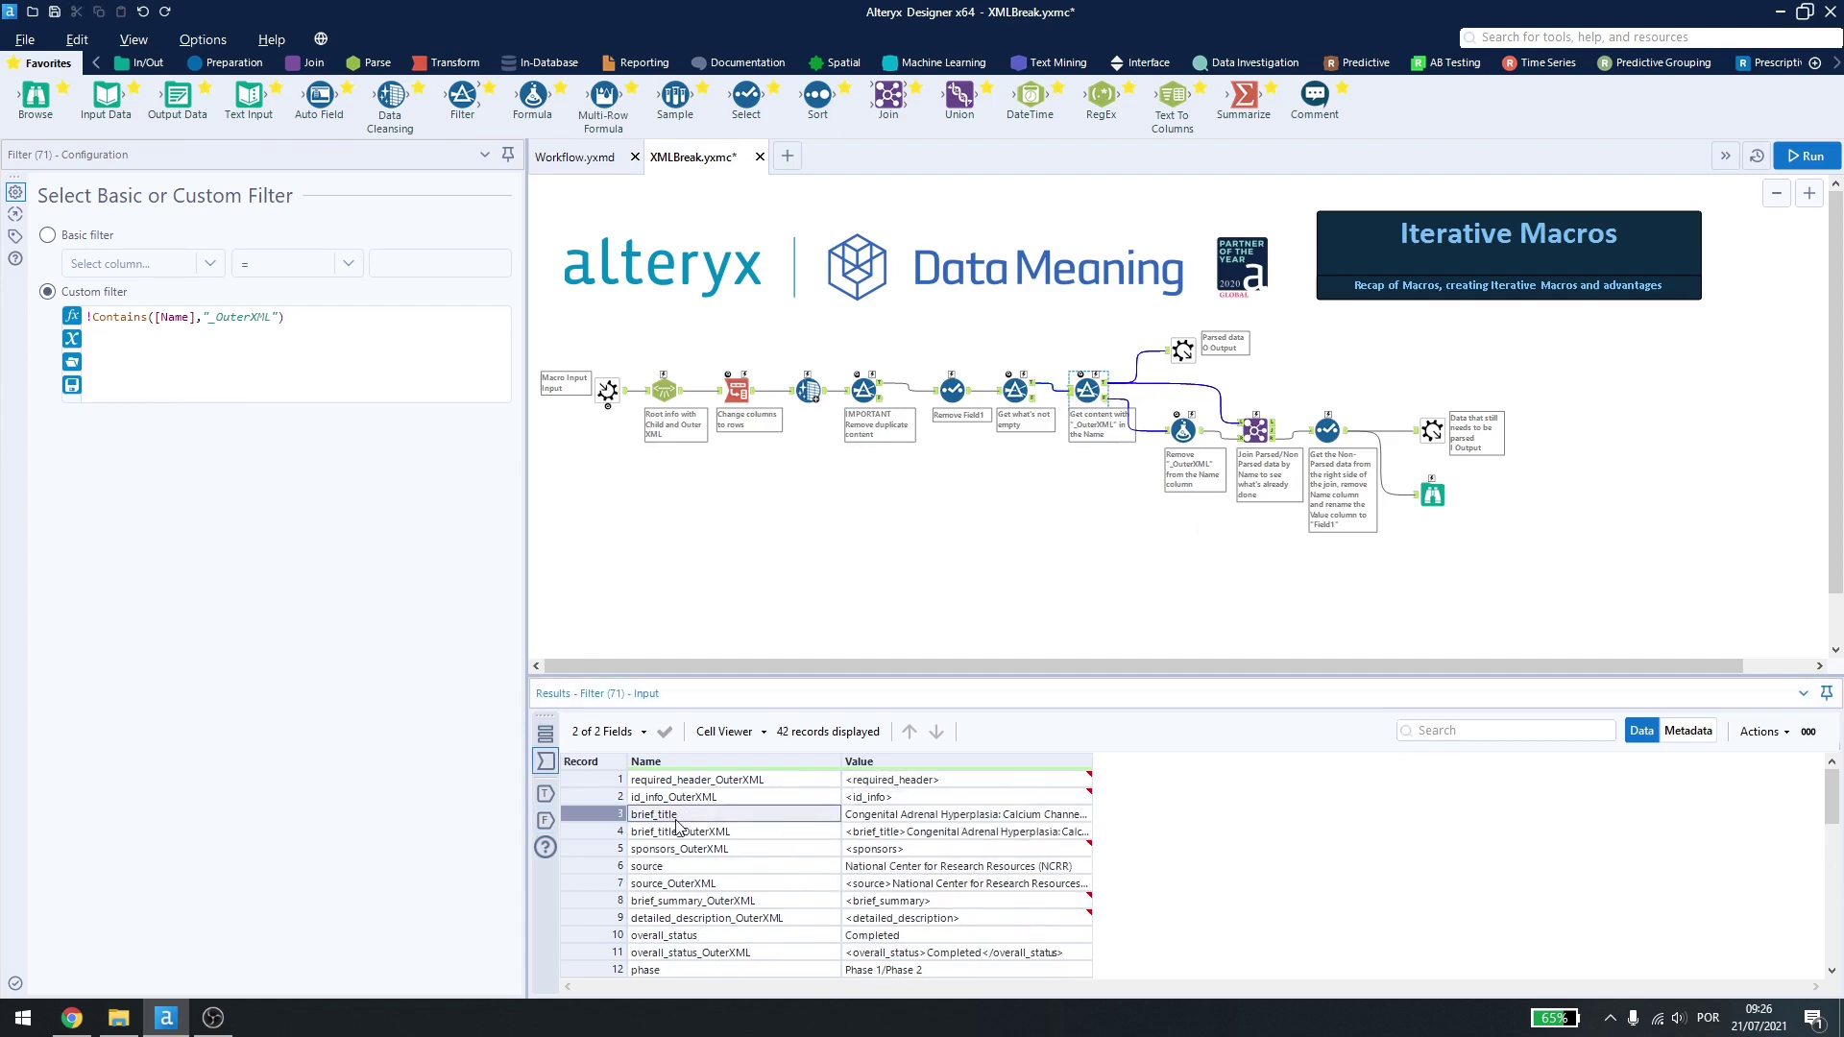
pyautogui.click(750, 833)
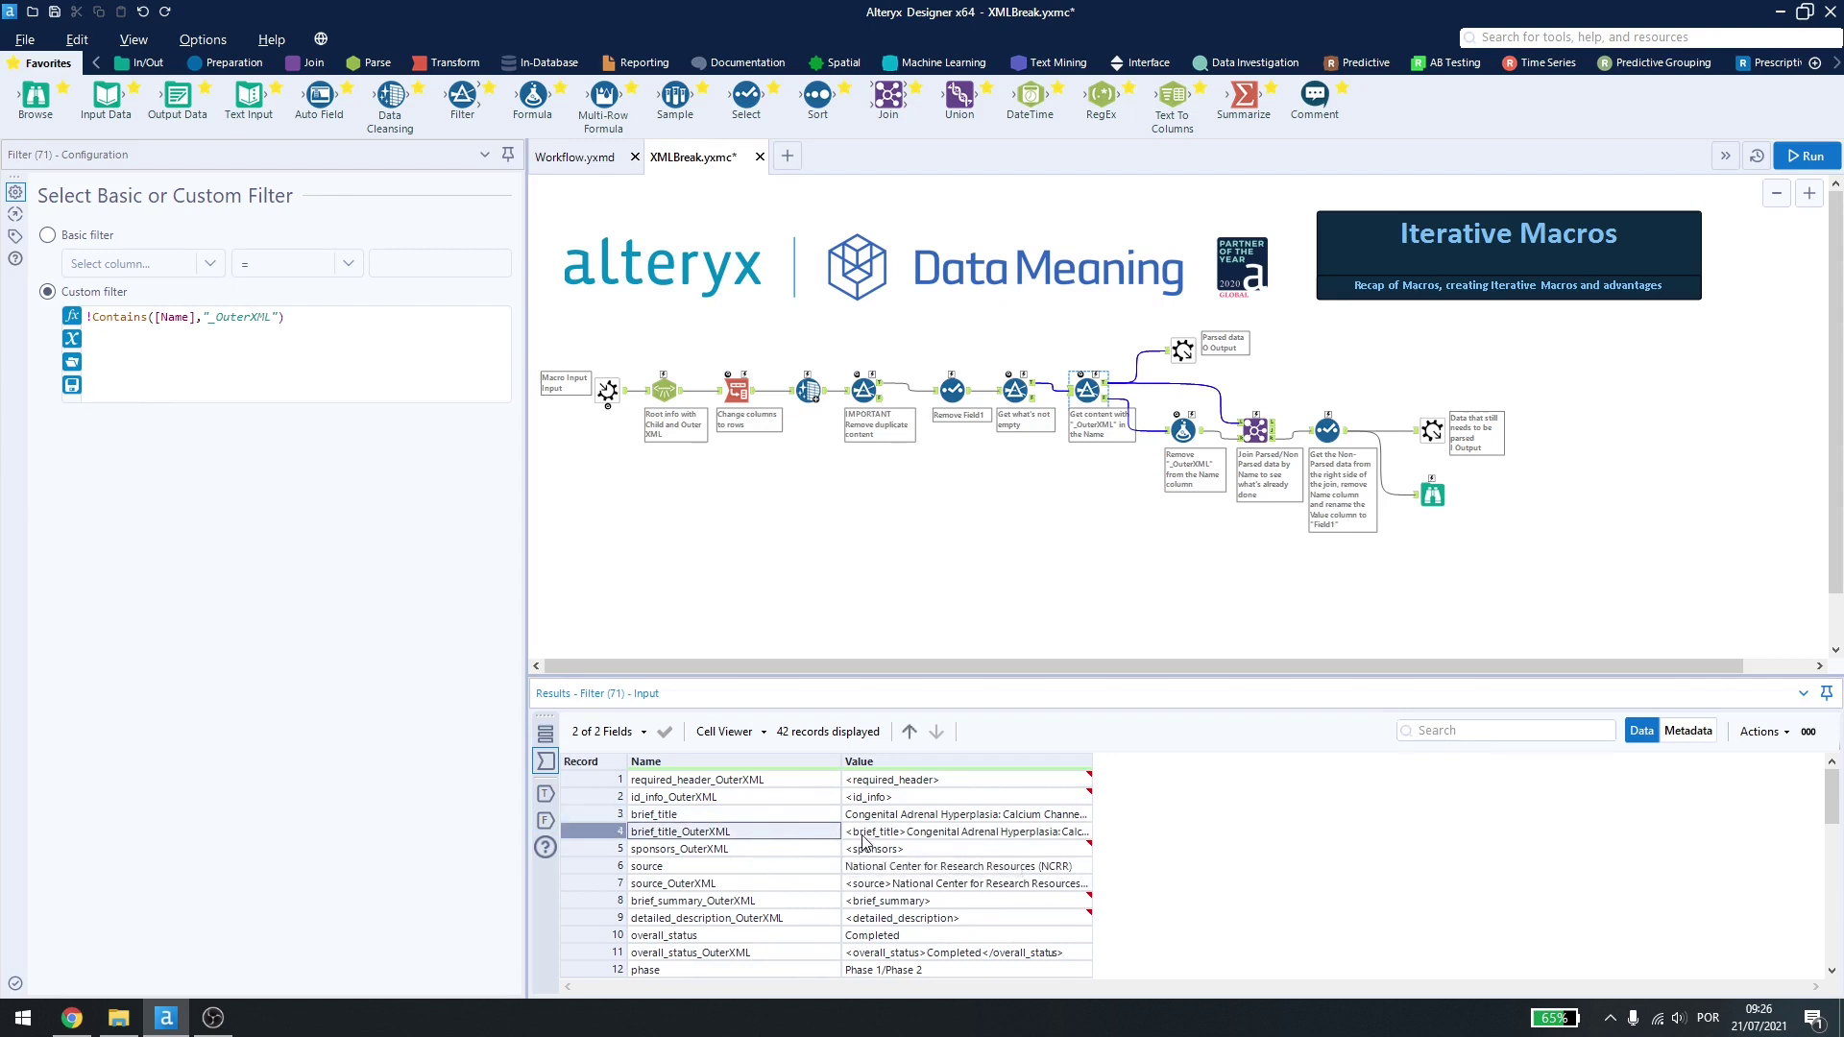
pyautogui.click(1184, 429)
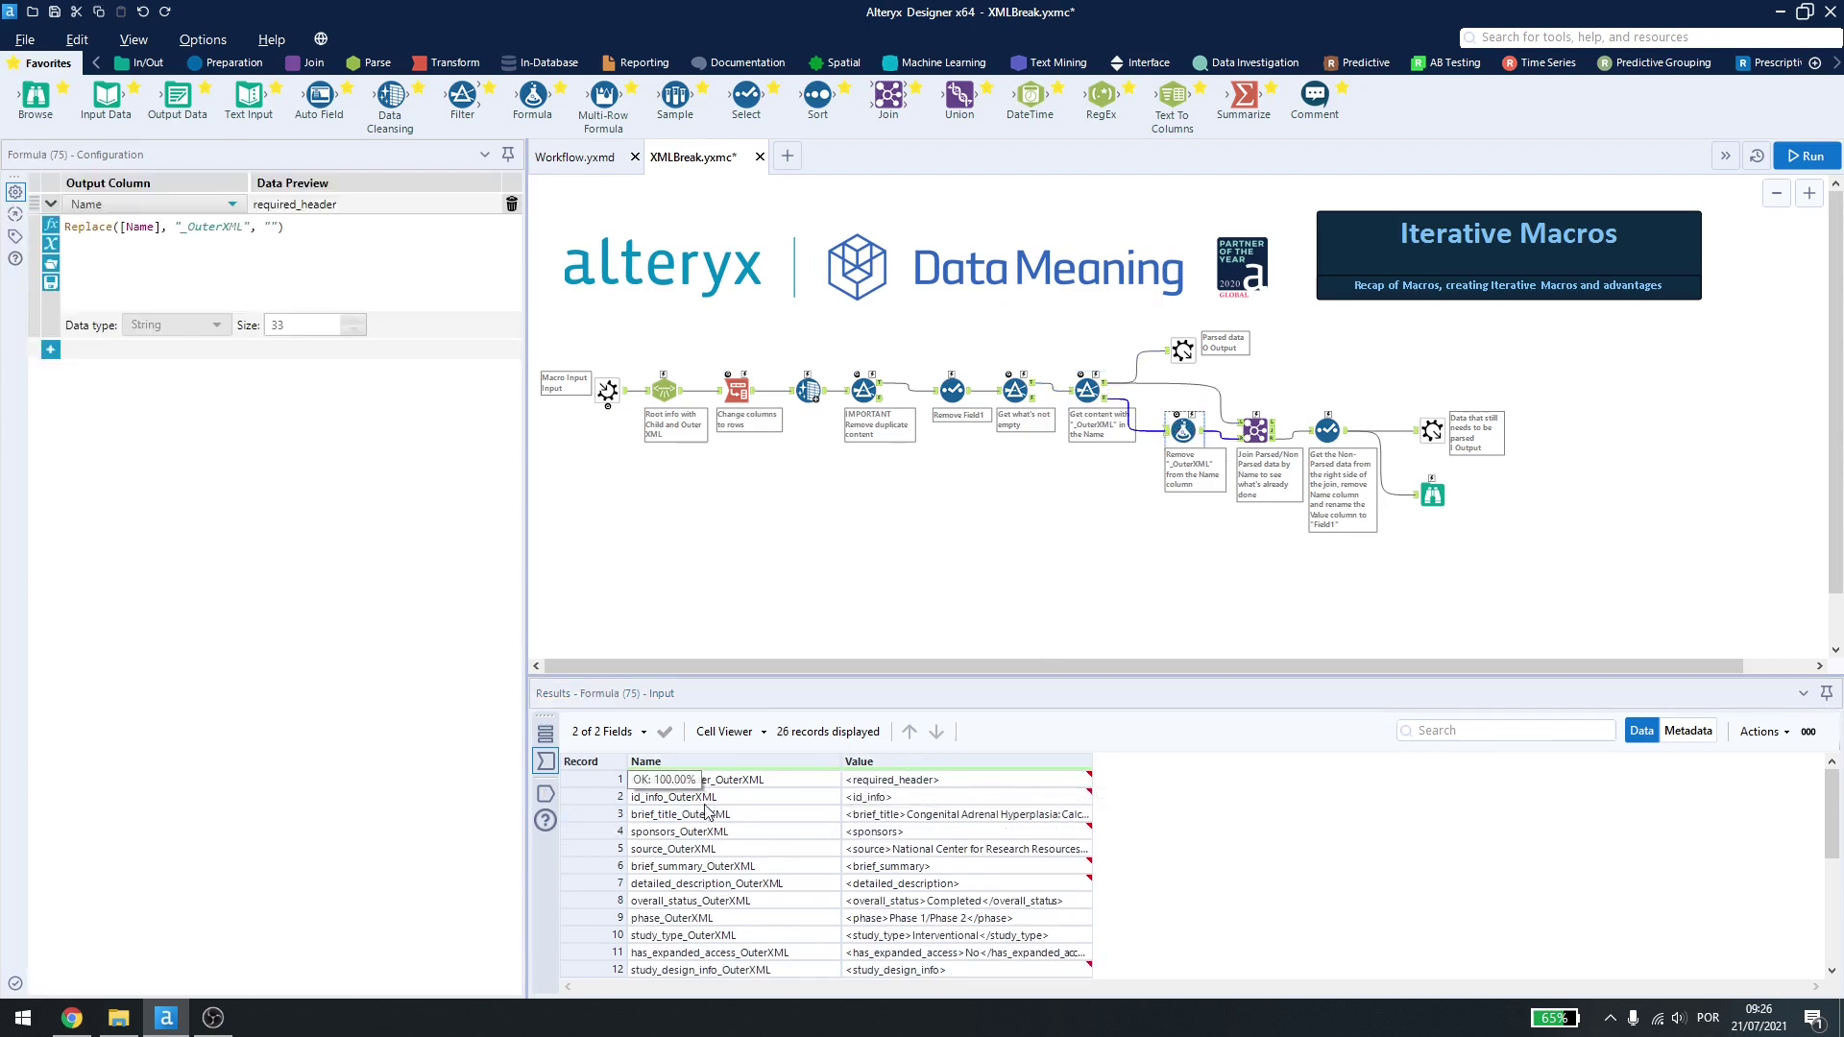
pyautogui.click(1202, 434)
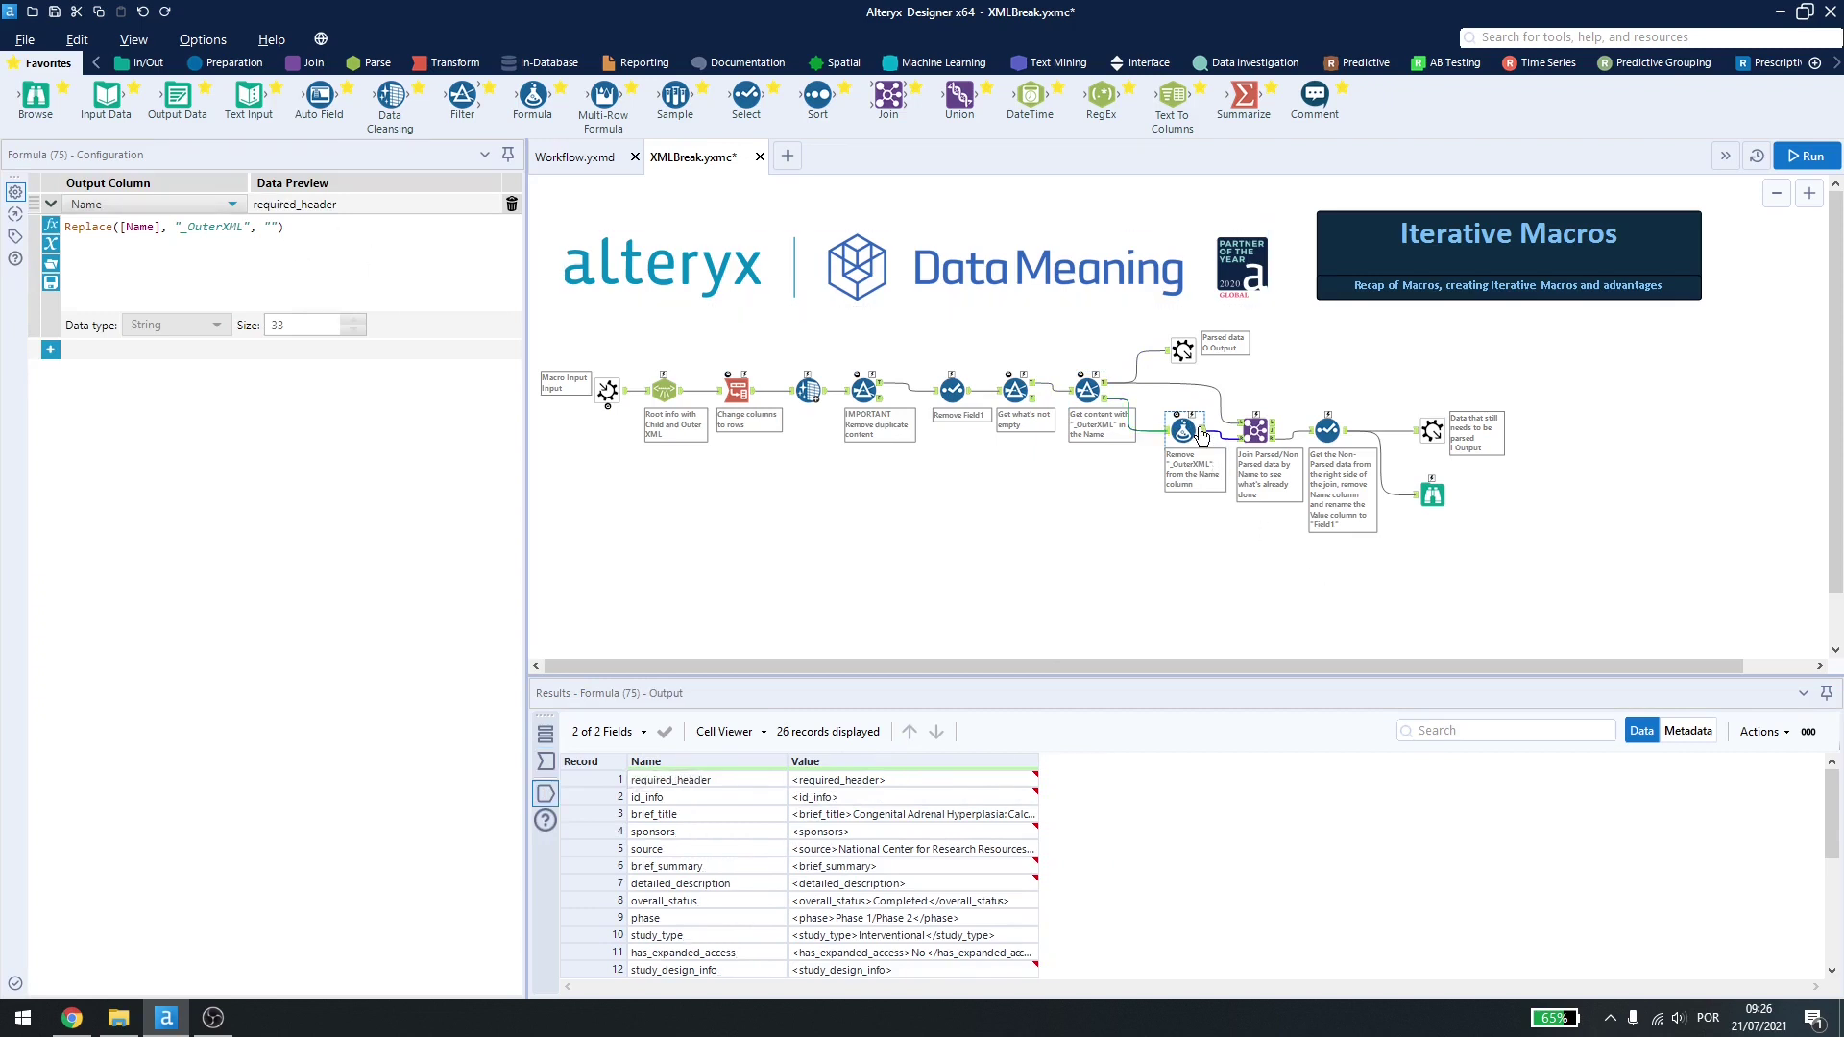
# Step: Inspect the Join's 12 unmatched records and the Select renaming Value to Field1
pyautogui.click(1258, 429)
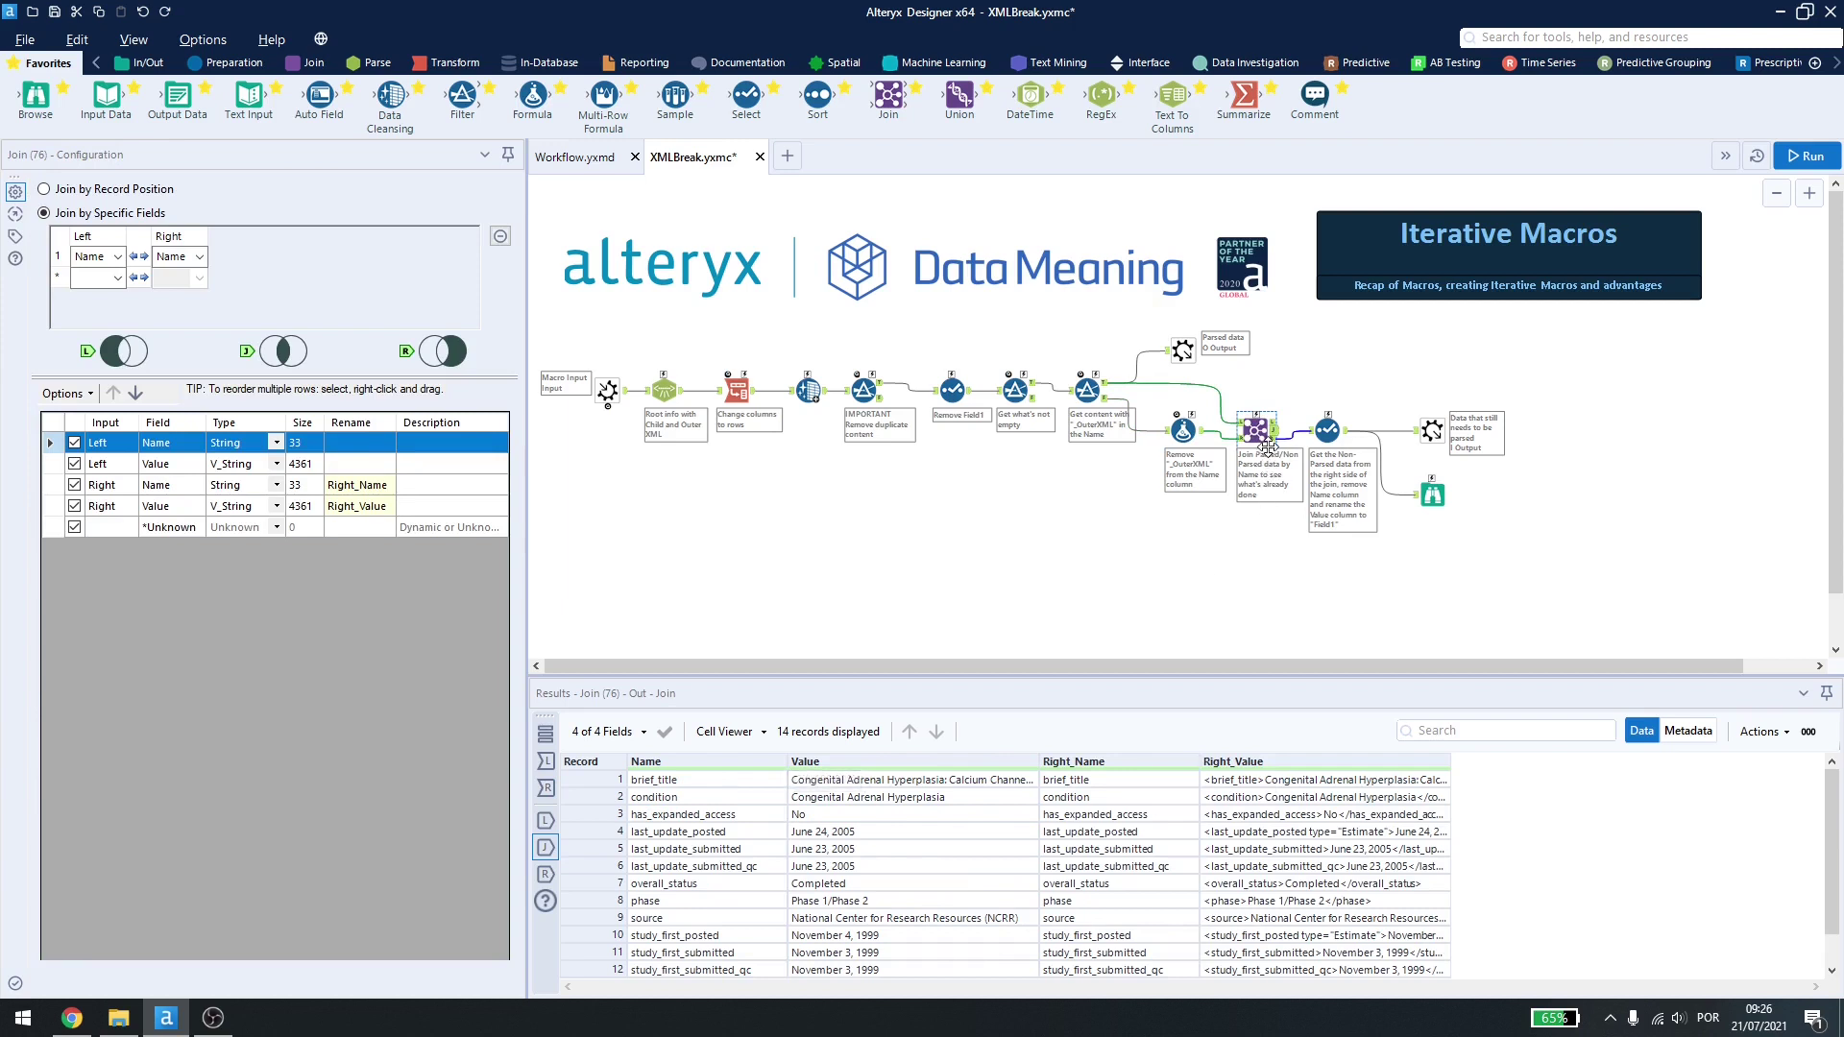
pyautogui.click(1272, 441)
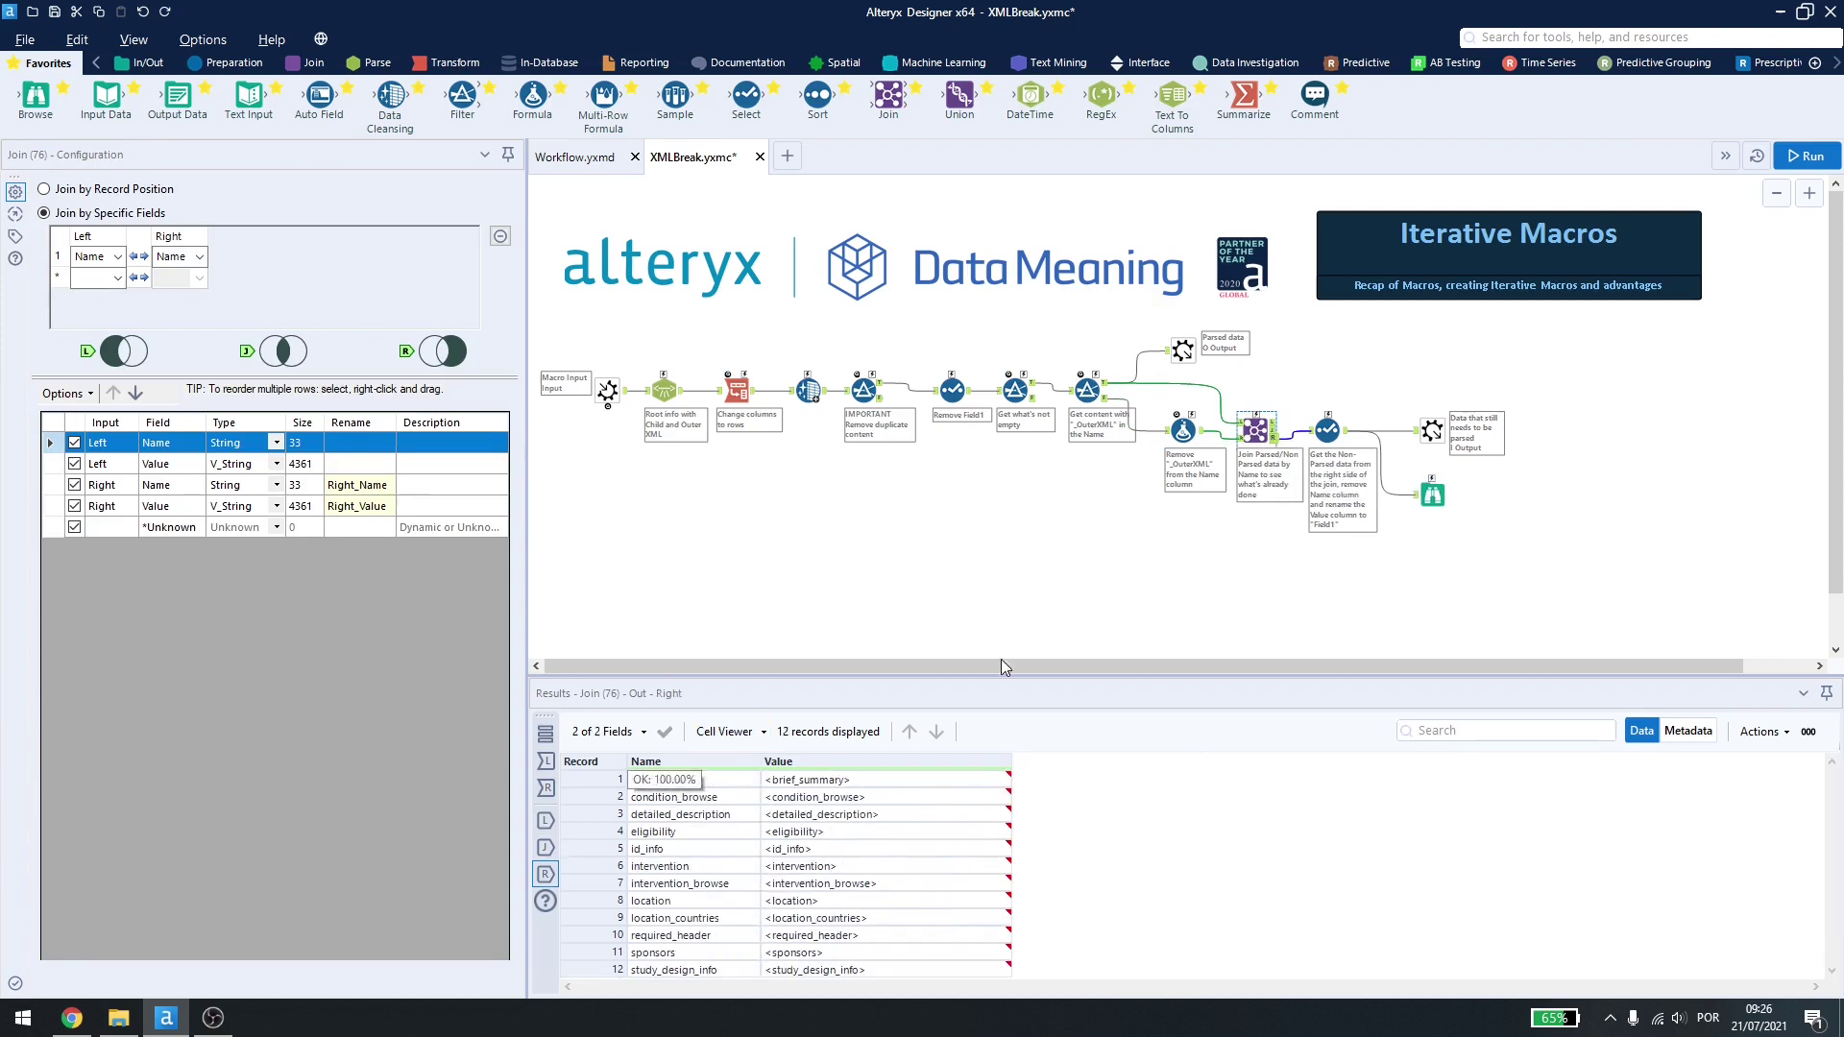
pyautogui.click(1328, 430)
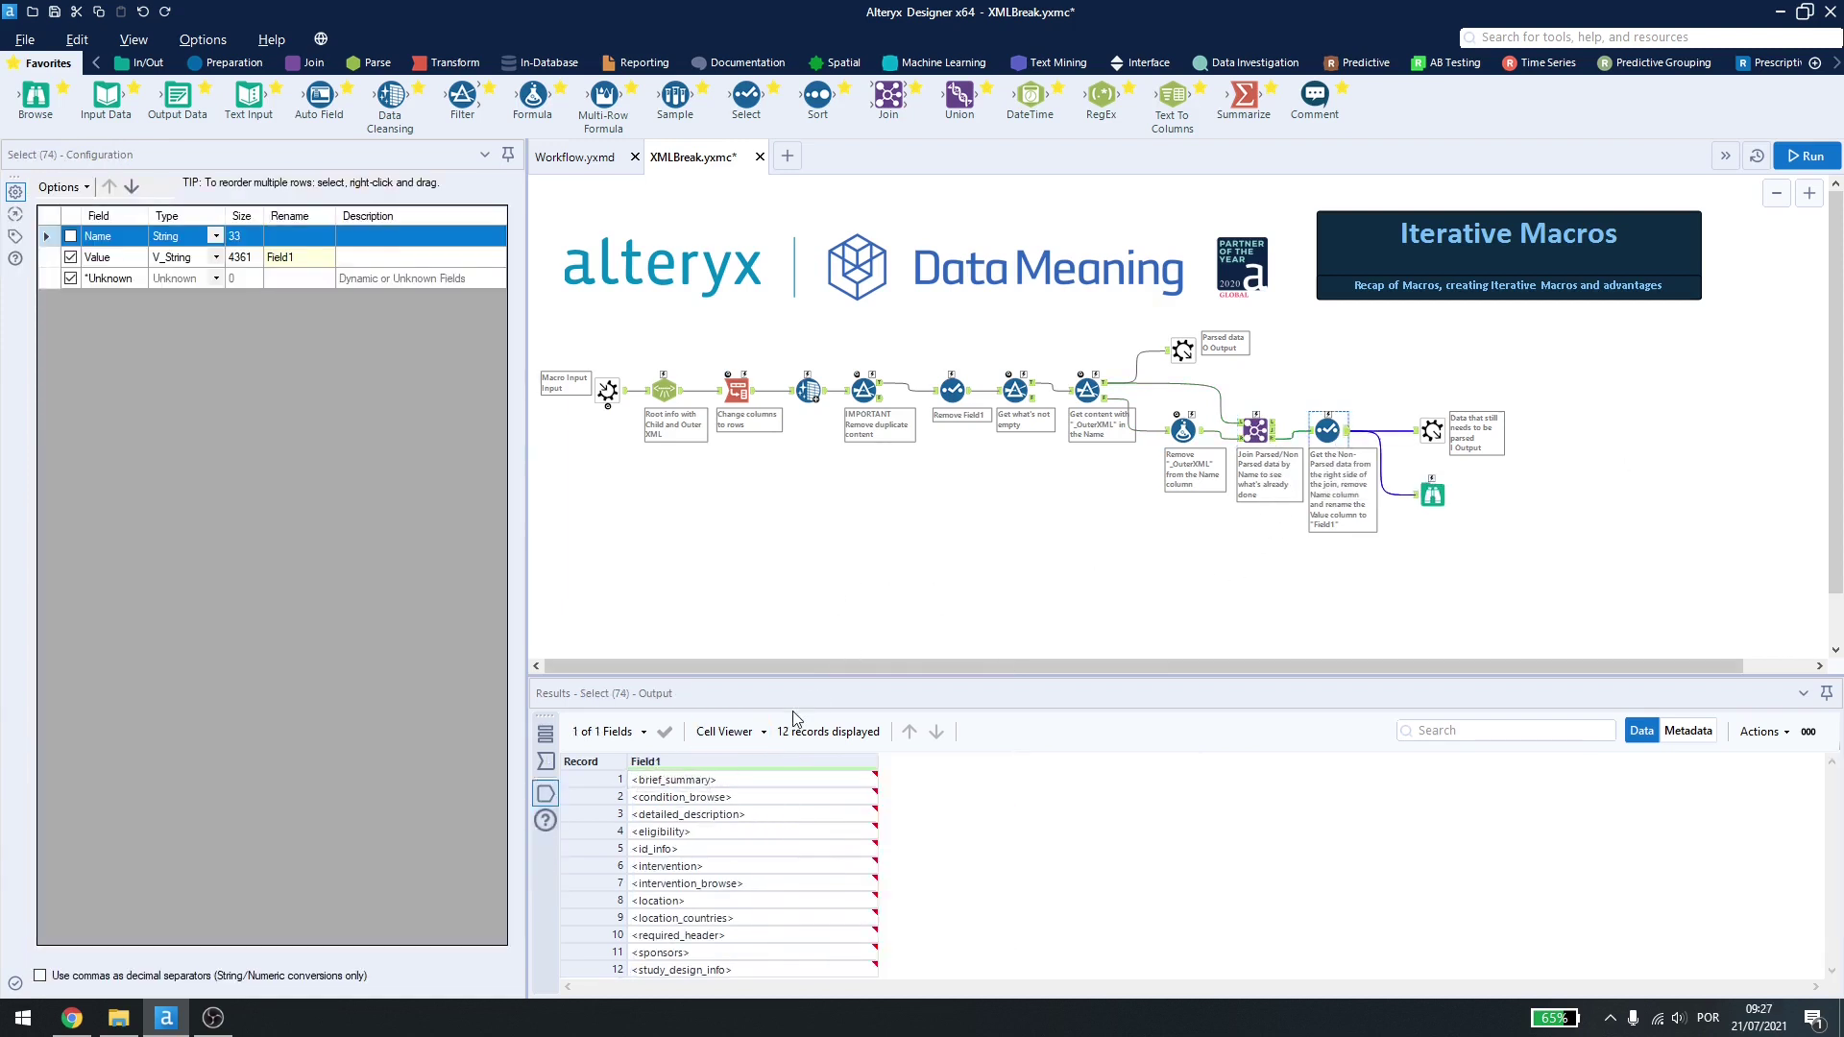
# Step: Check Macro Input's sample XML, run the macro, and view Browse (80)'s 12 Field1 records
pyautogui.click(613, 384)
pyautogui.click(112, 232)
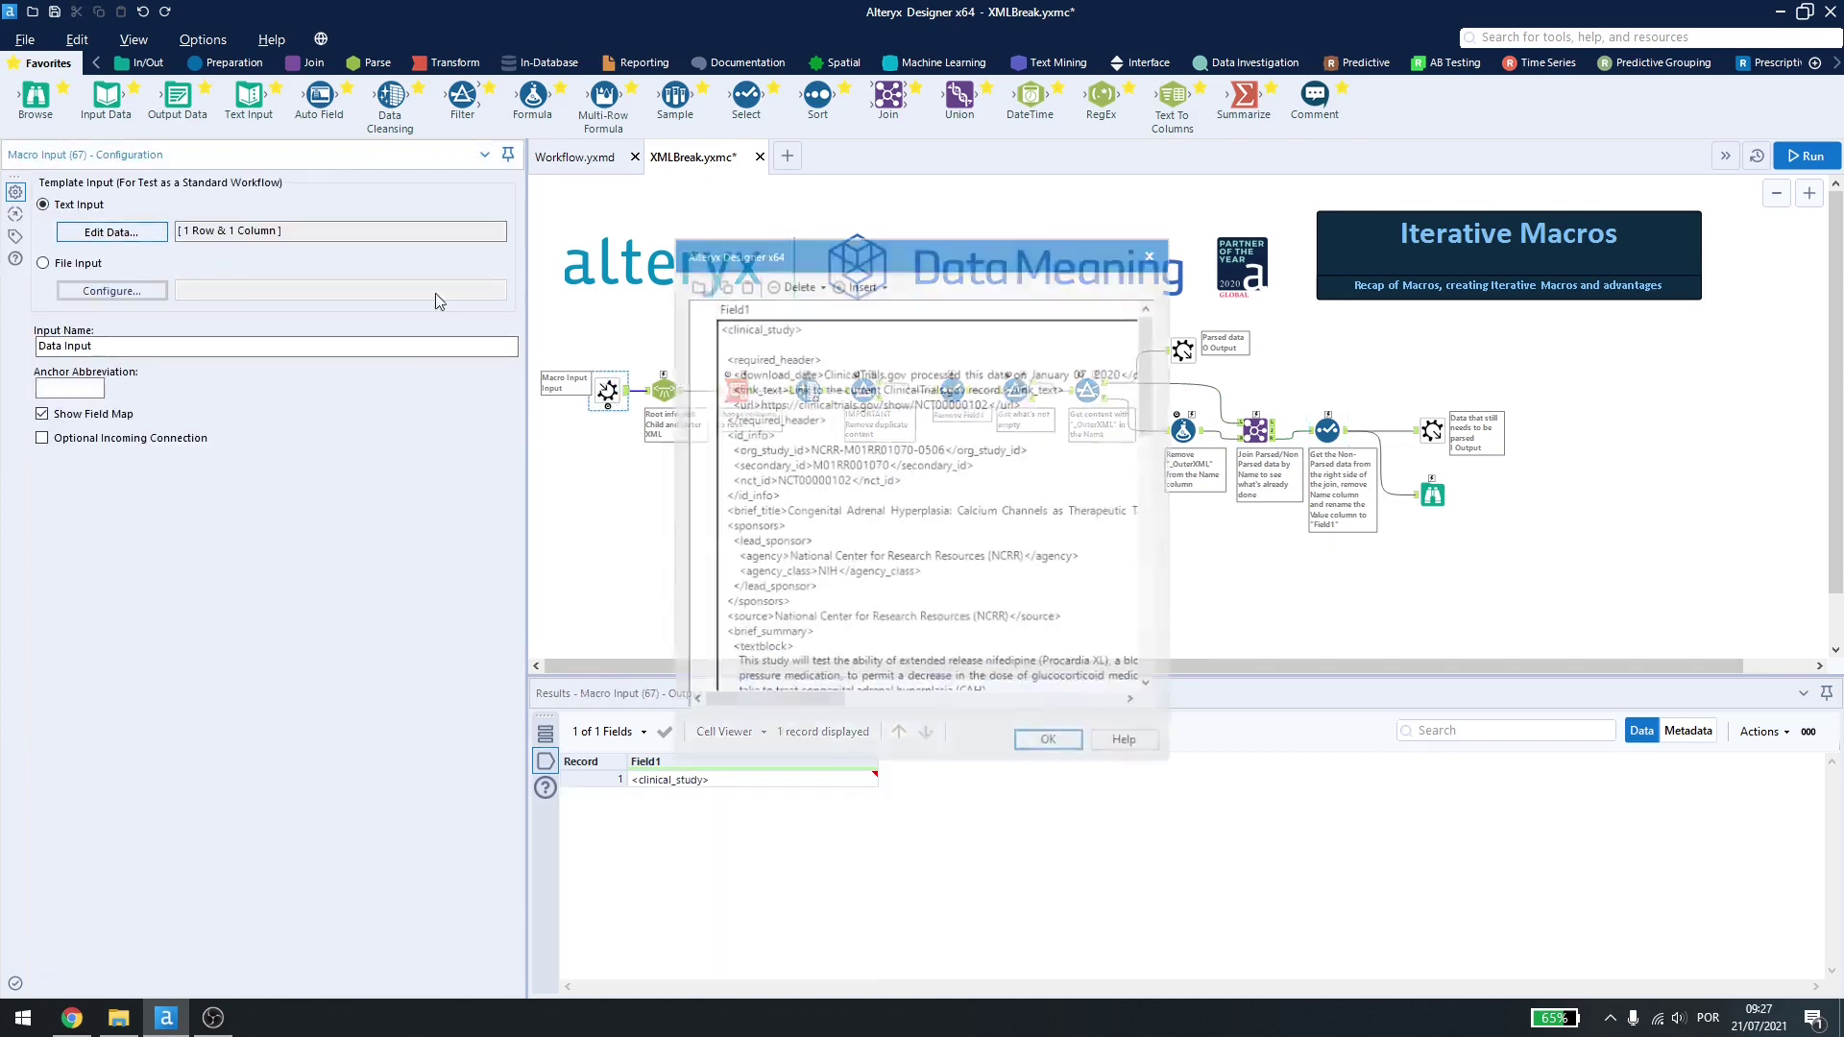
pyautogui.click(1153, 251)
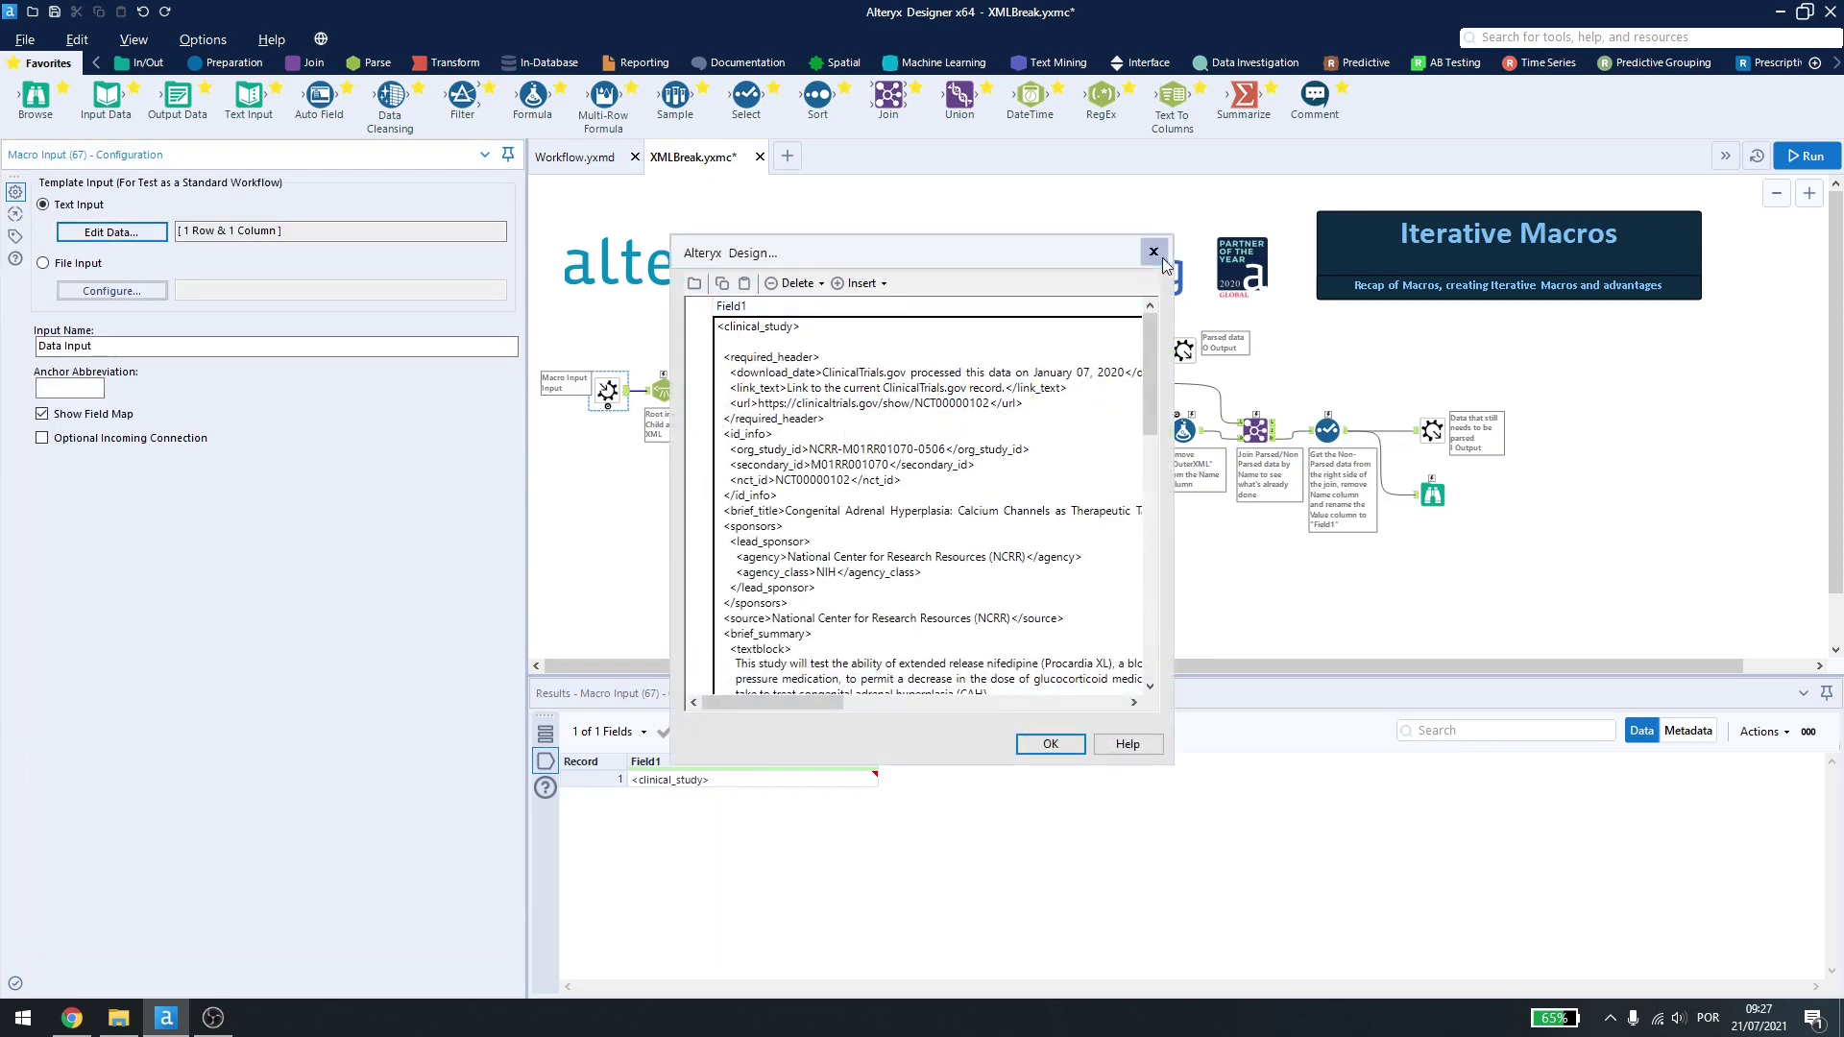
pyautogui.click(1804, 156)
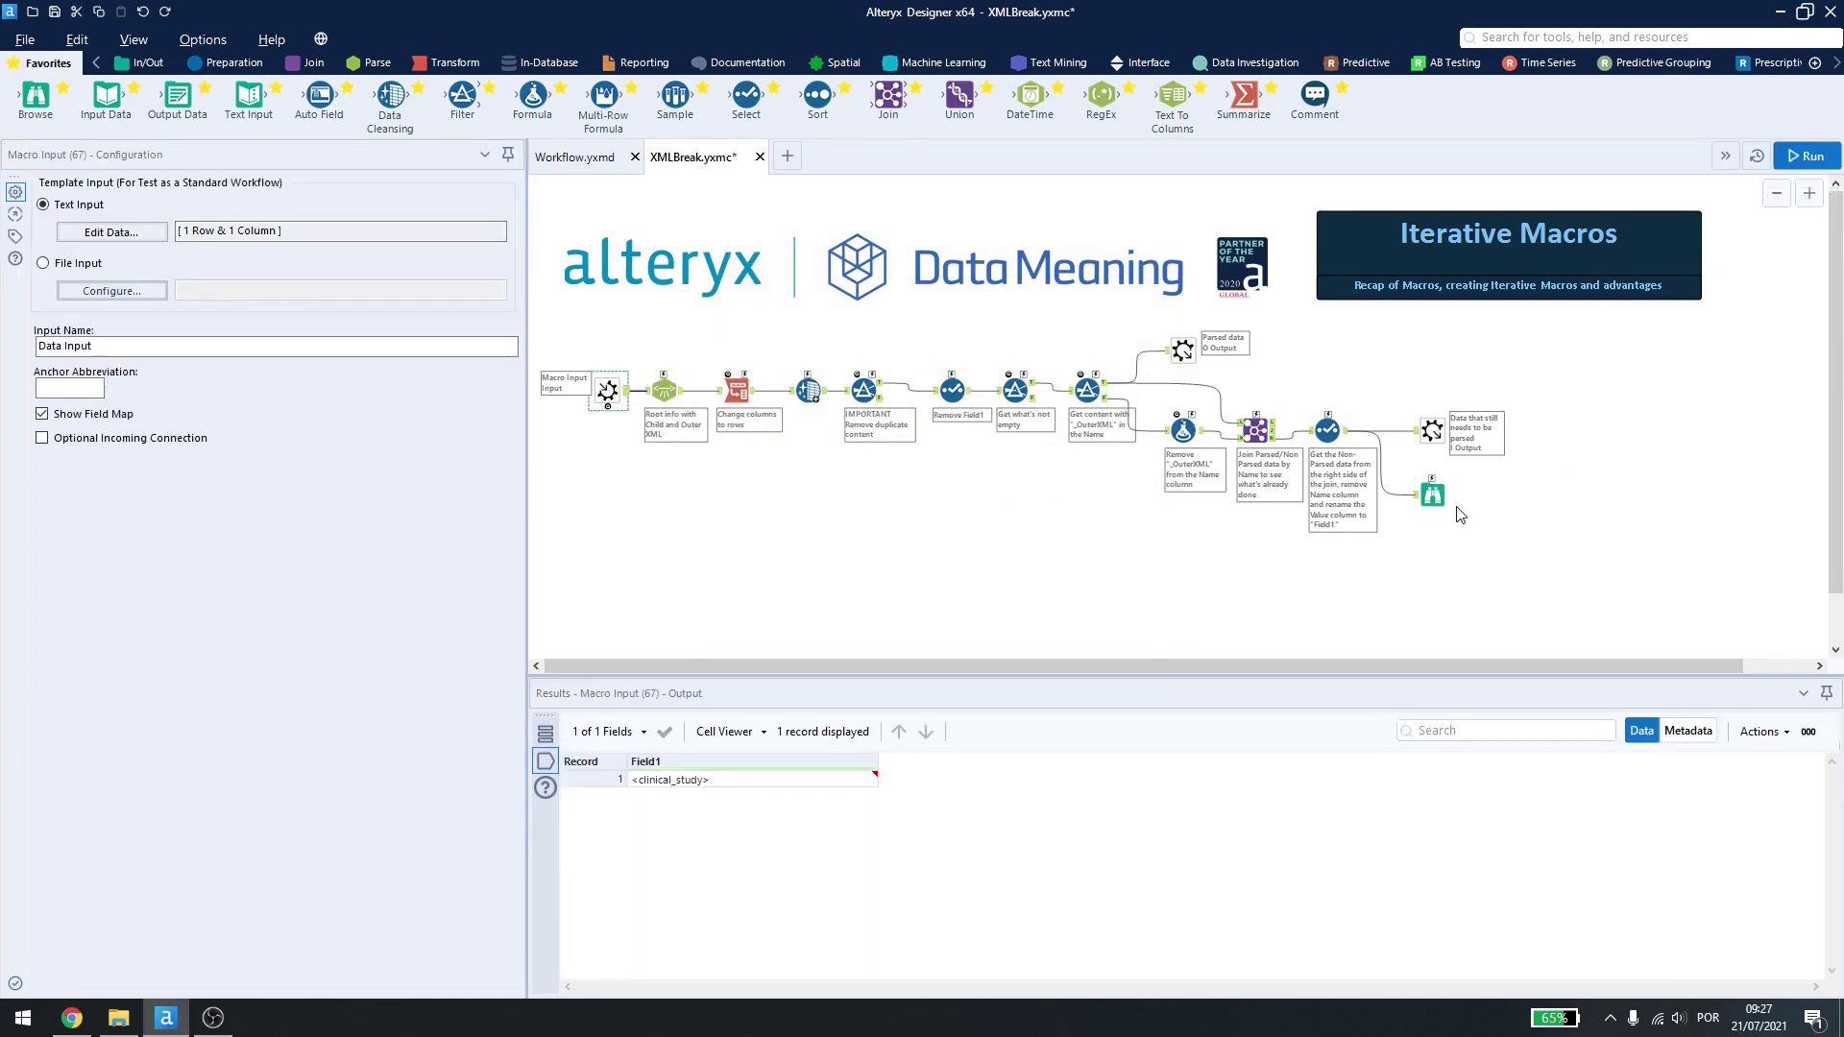
pyautogui.click(1432, 495)
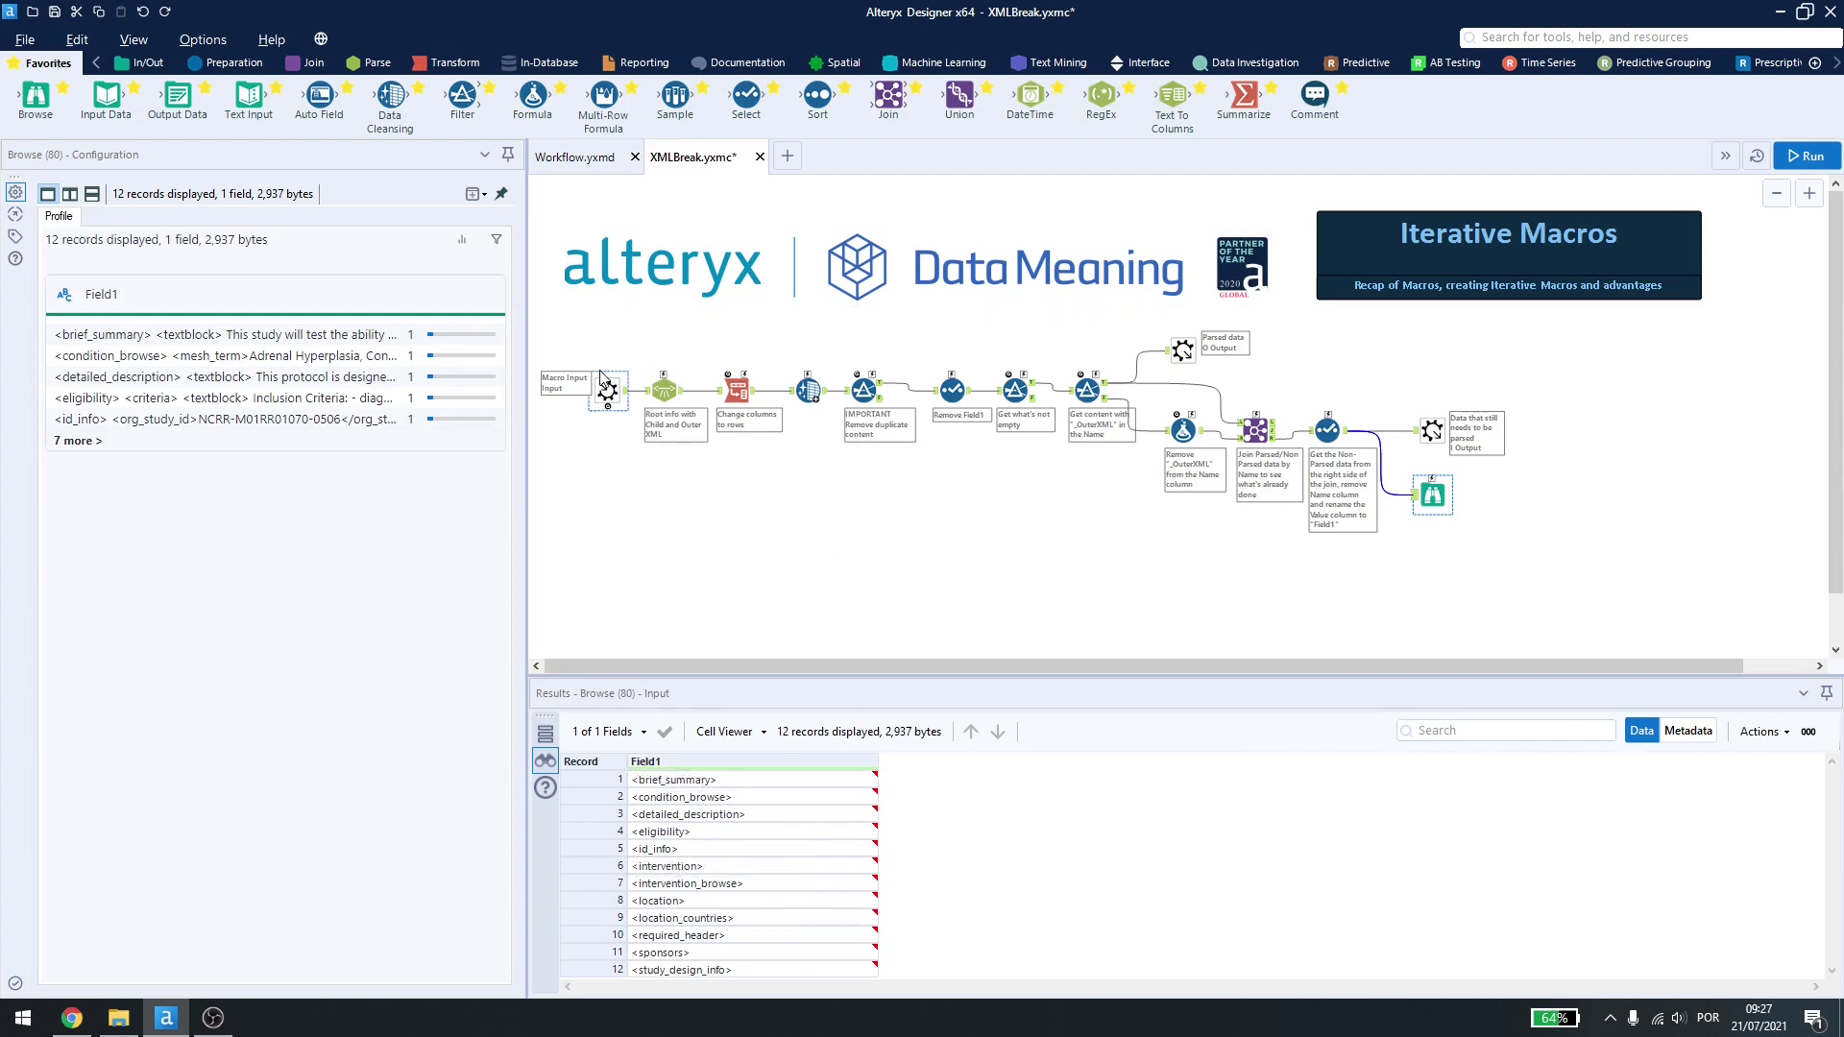
# Step: Copy all macro tools into a new workflow, run it and view the 12 leftover records
pyautogui.moveTo(567, 322); pyautogui.dragTo(1557, 555)
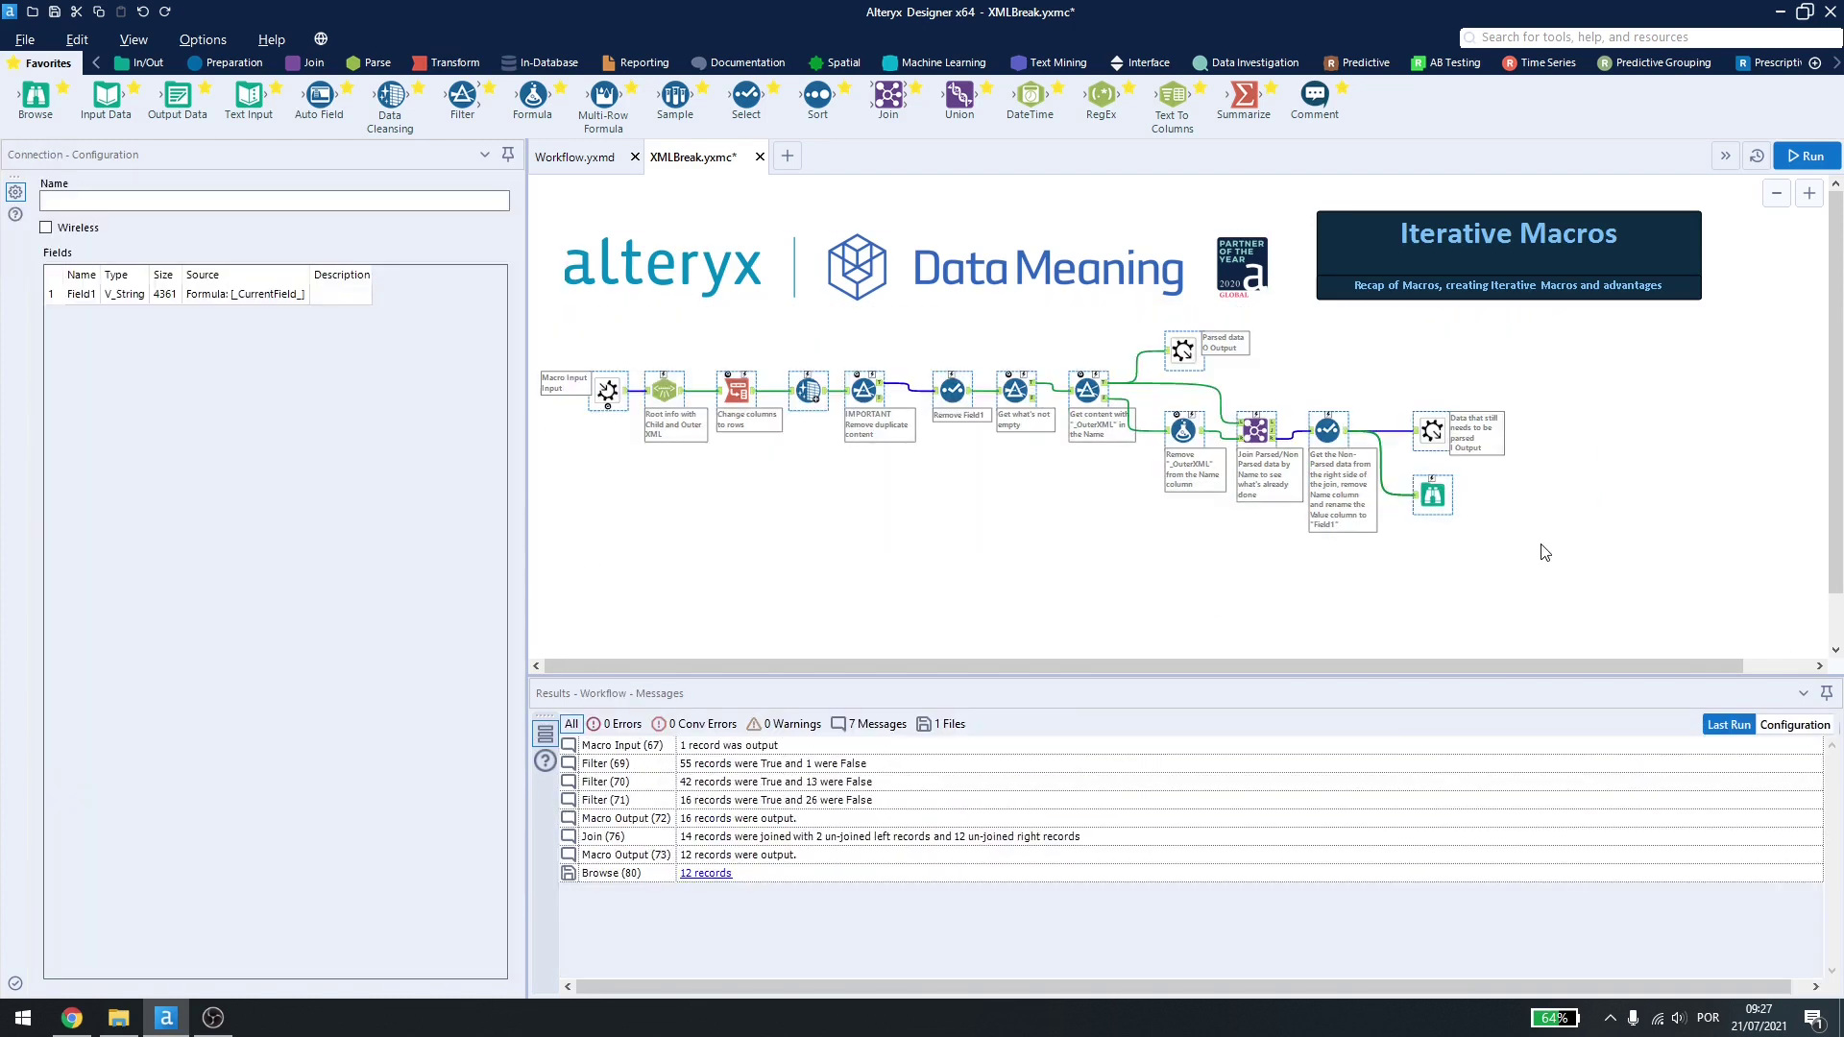
pyautogui.click(786, 158)
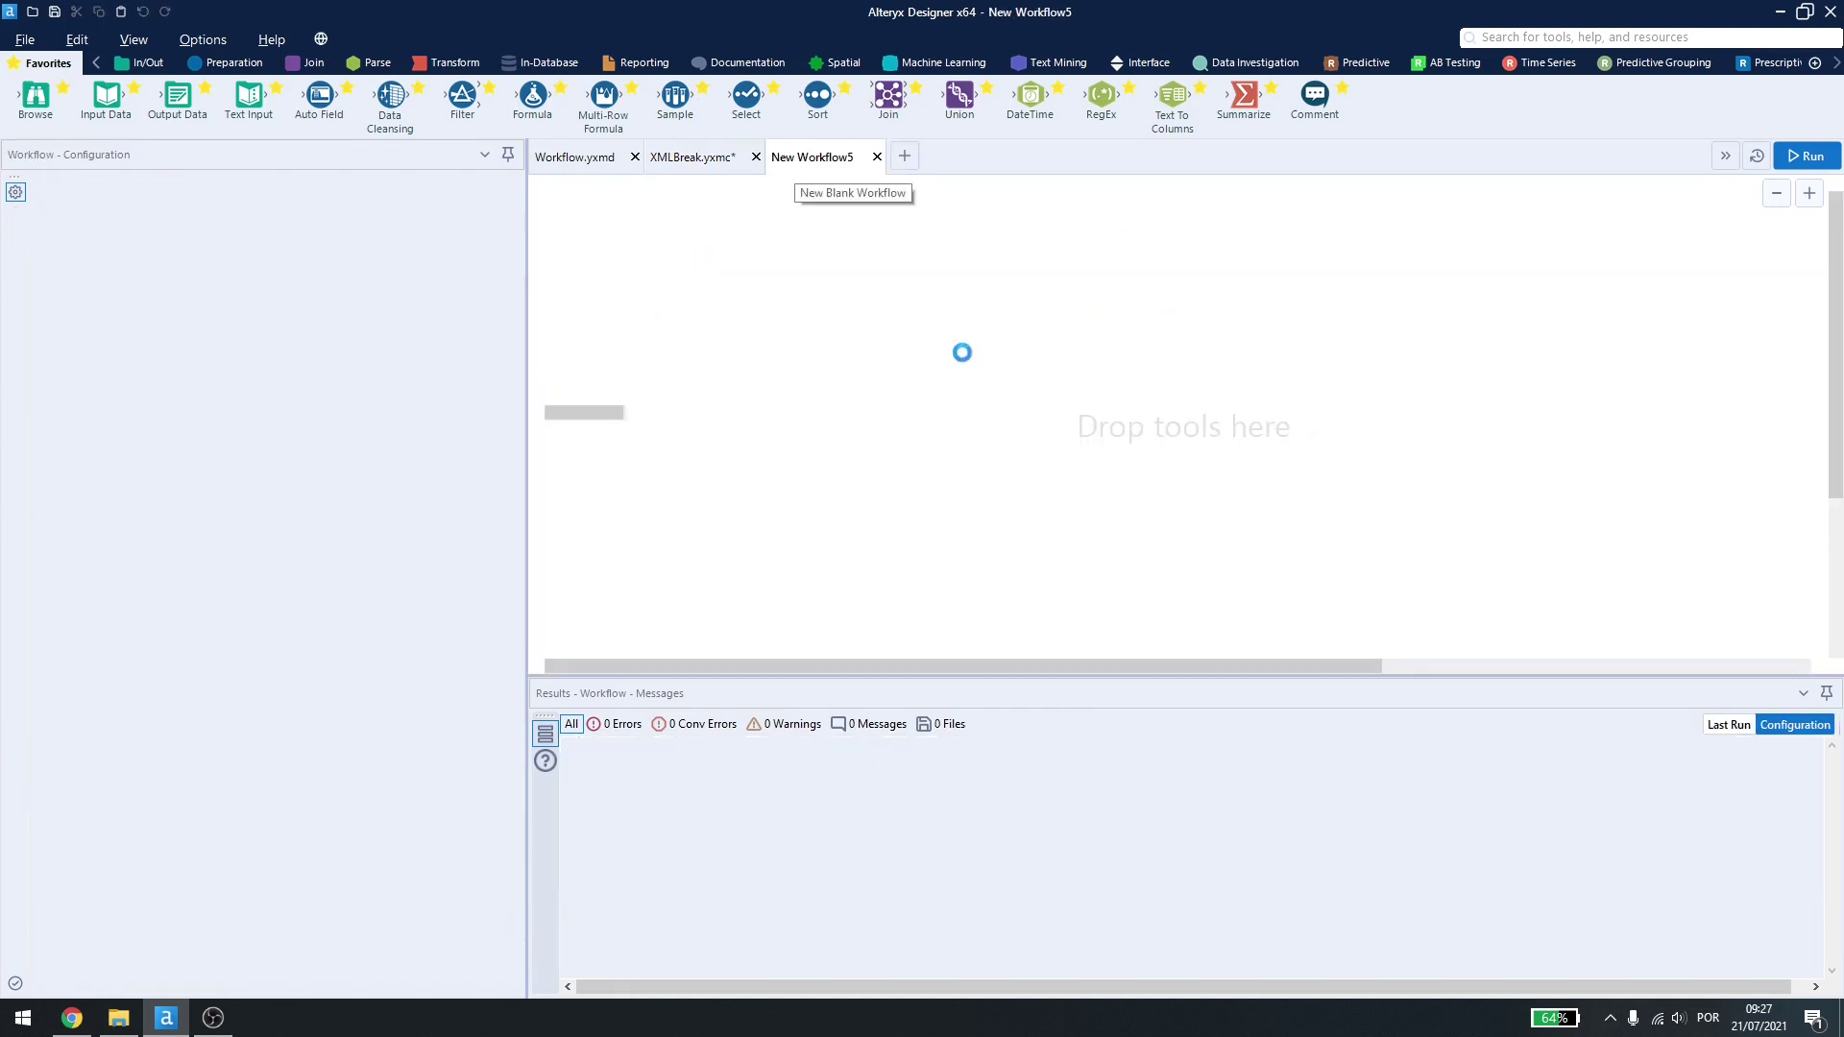
pyautogui.hotkey('ctrl', 'v')
pyautogui.click(1805, 156)
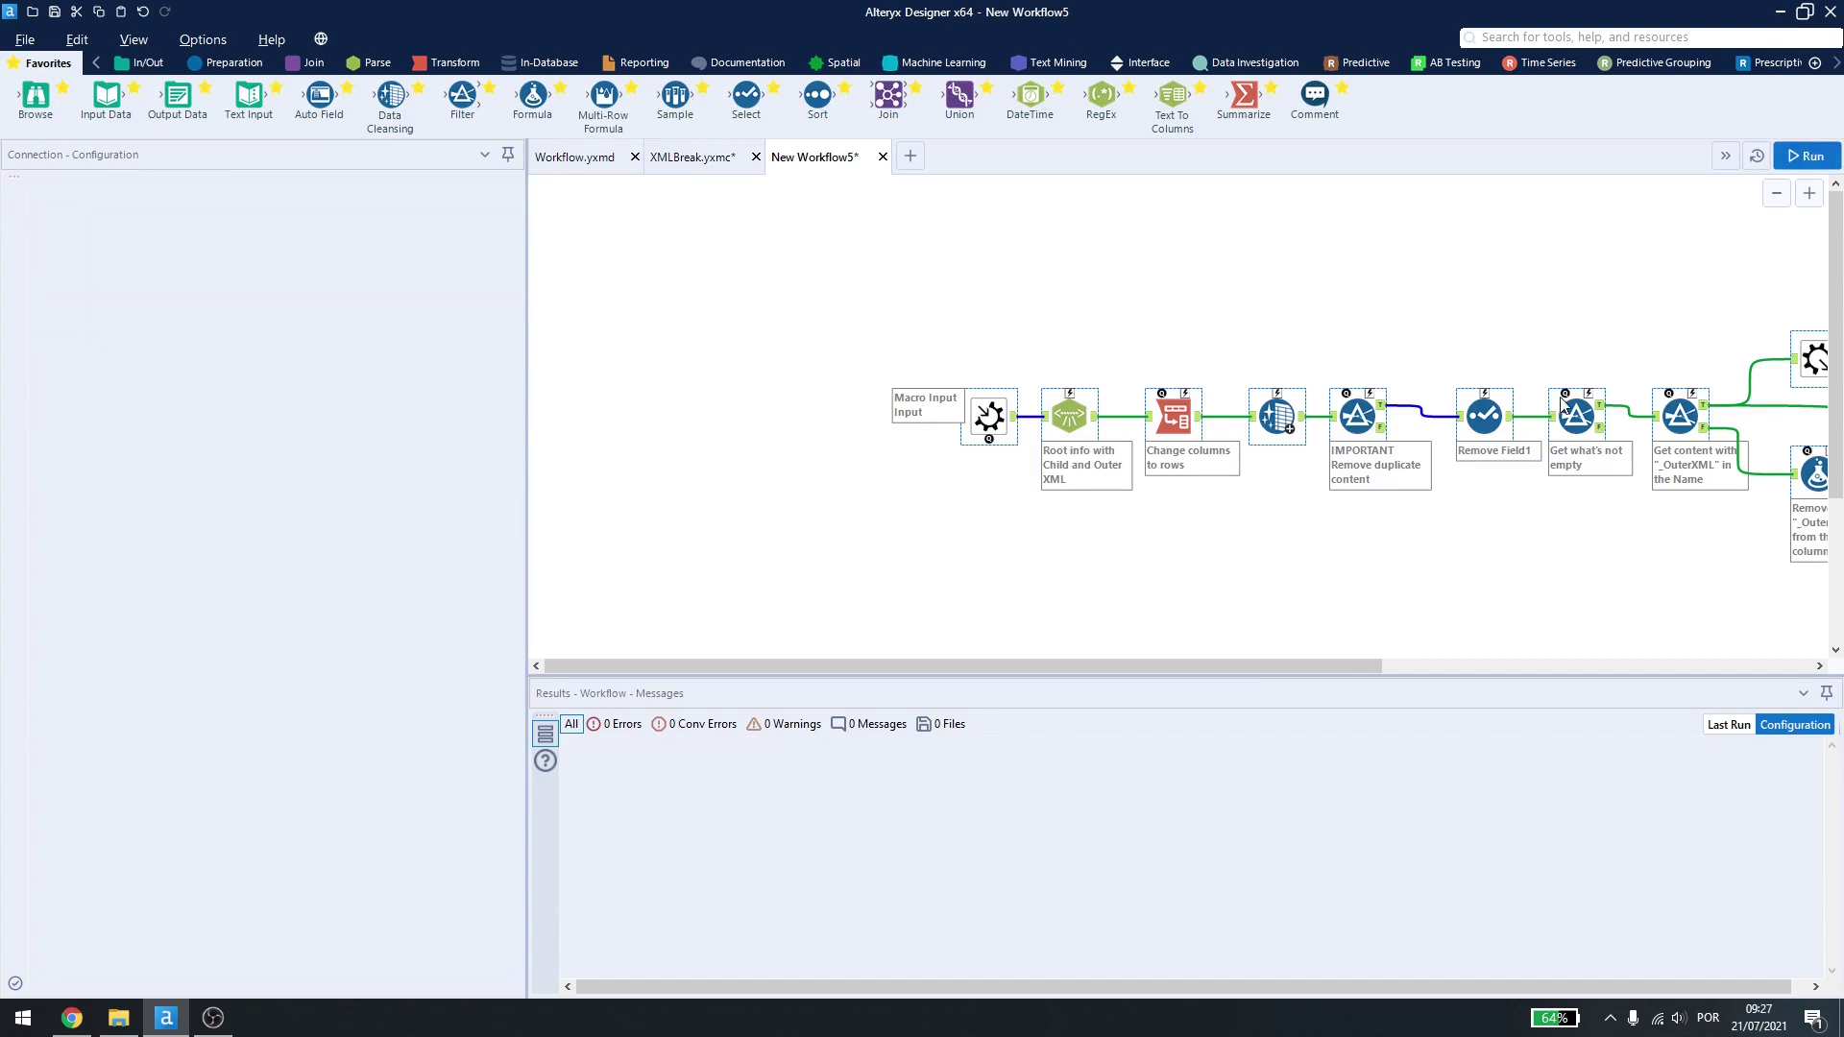
pyautogui.moveTo(1235, 665); pyautogui.dragTo(1604, 646)
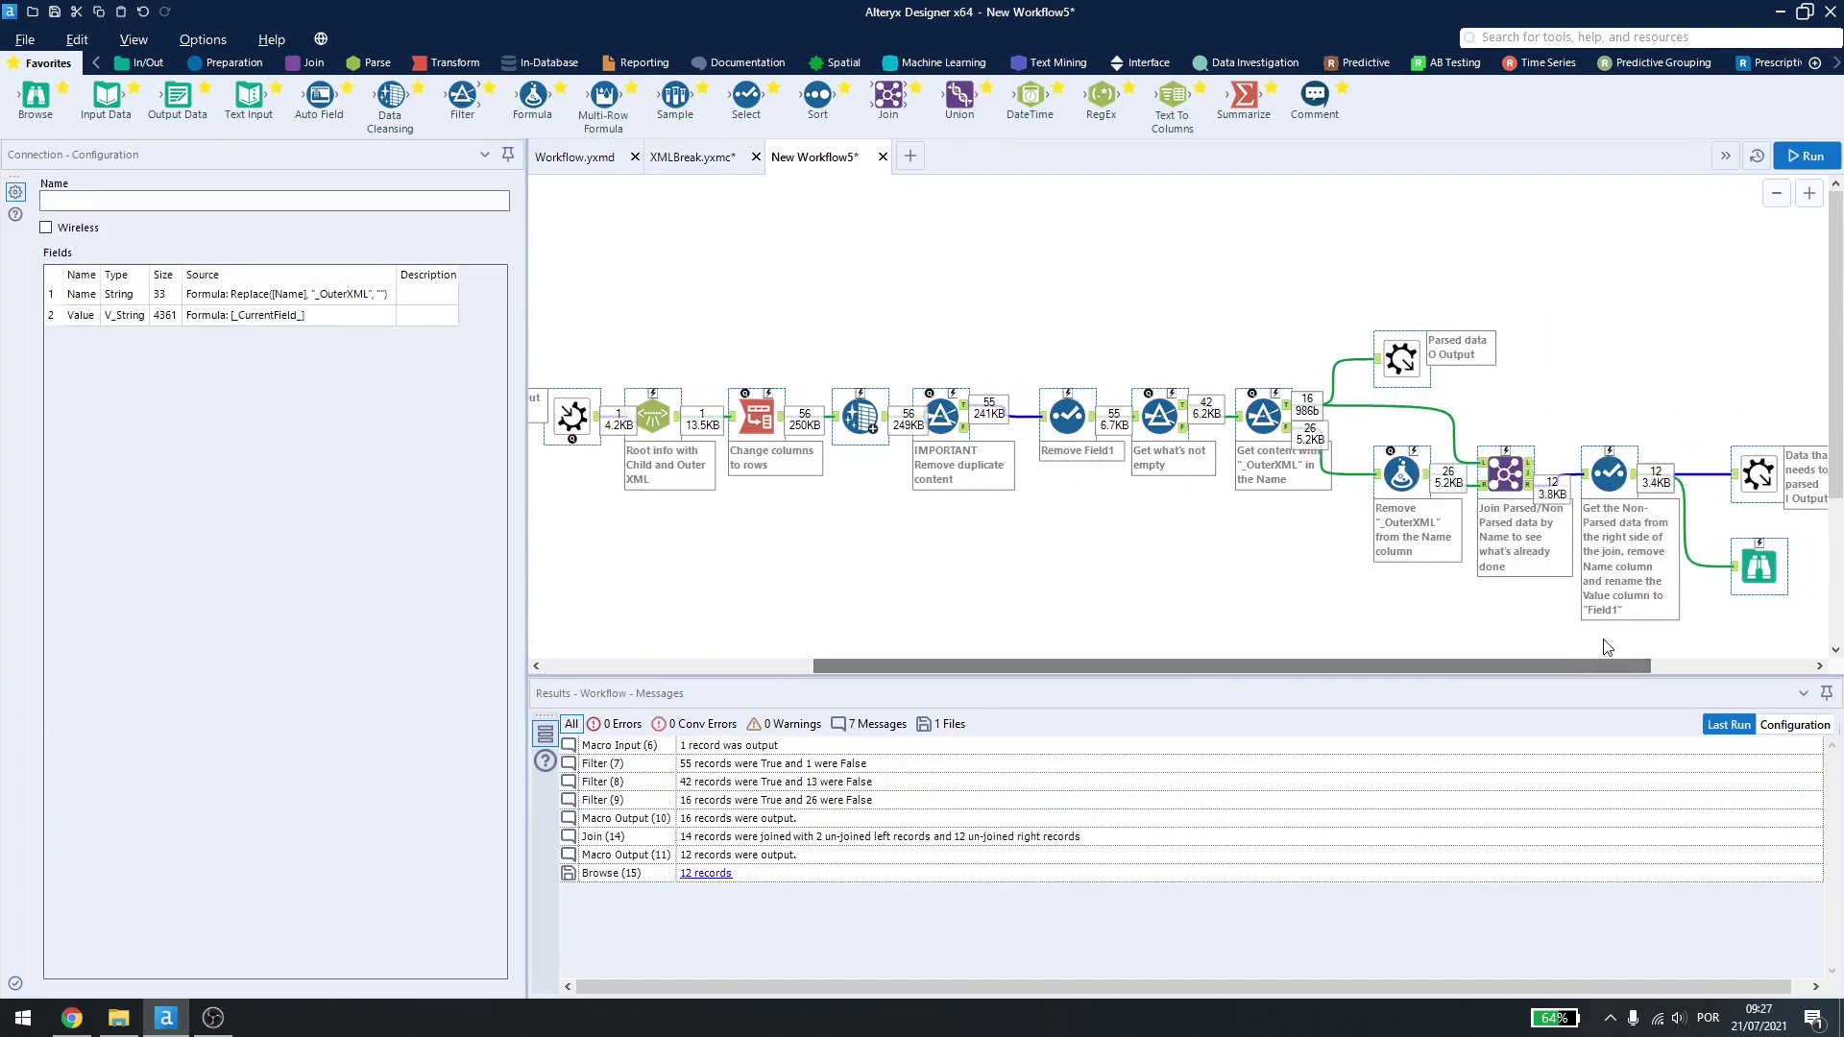
pyautogui.click(1758, 567)
# Step: Replace the Macro Input's sample data with the 12 leftover records, copied without headers
pyautogui.rightClick(675, 768)
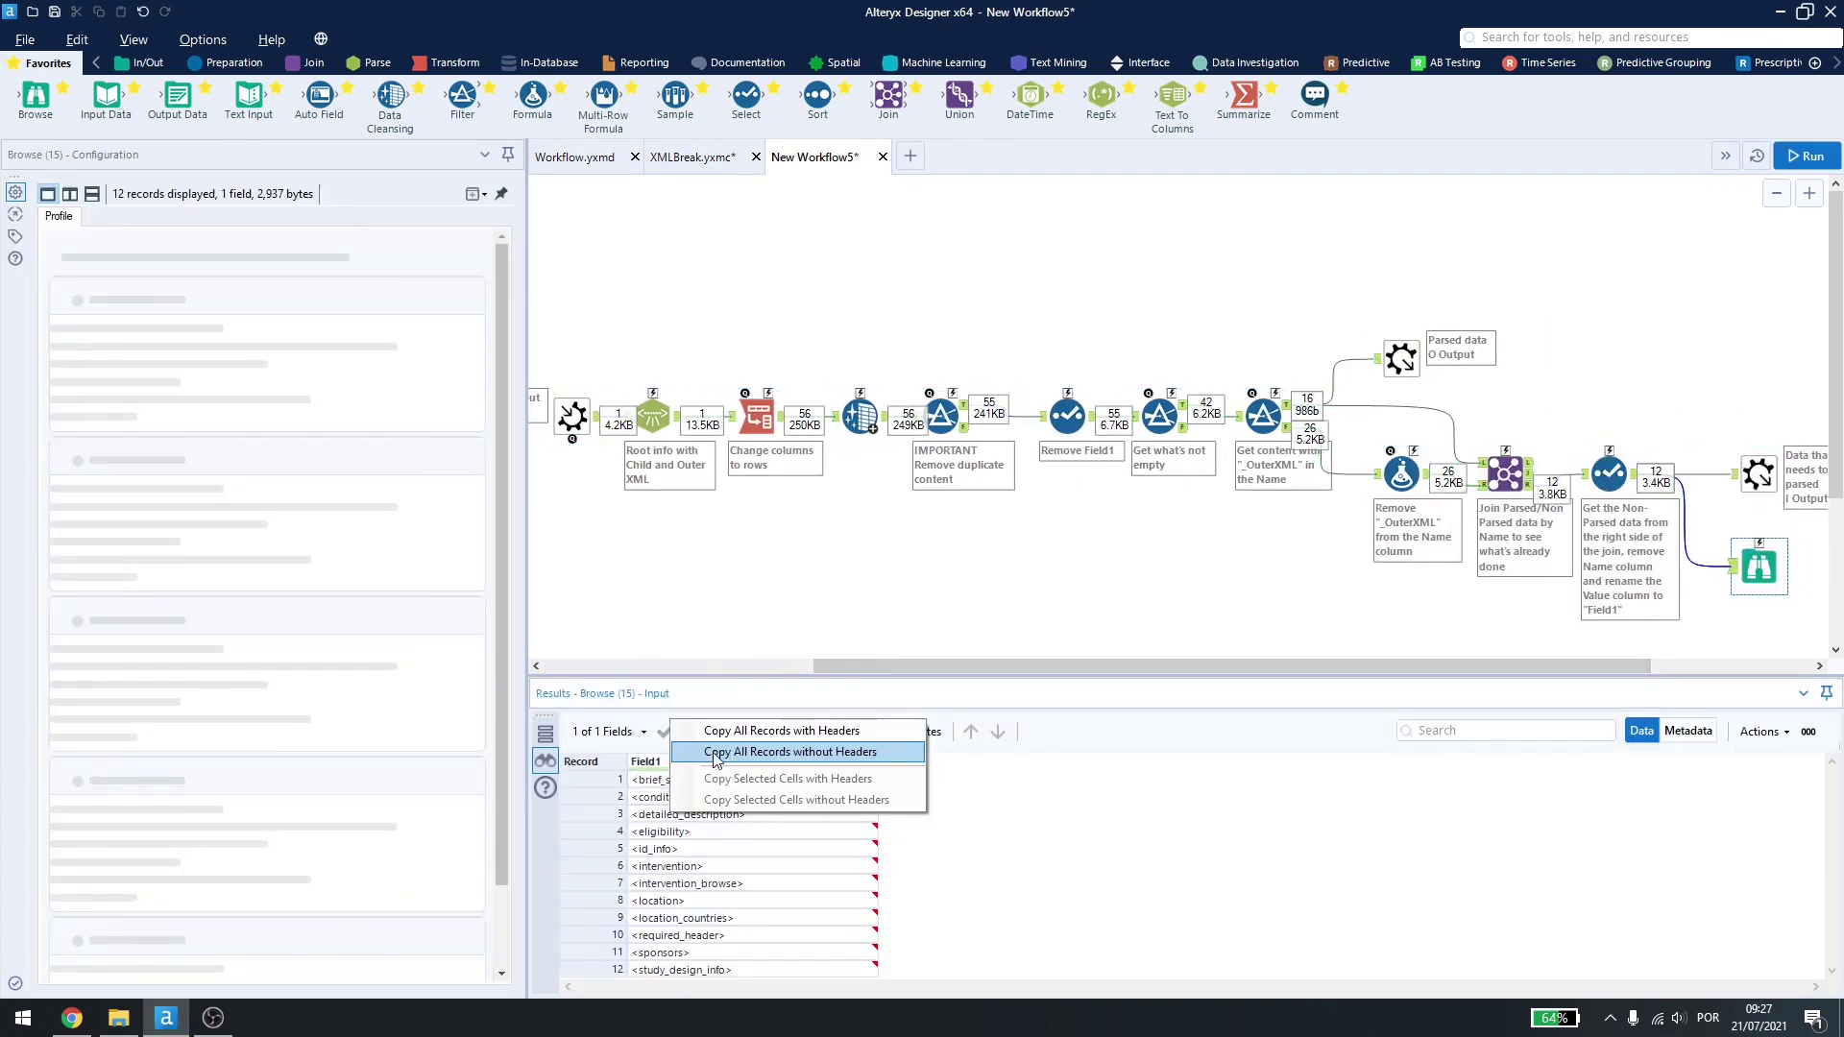
pyautogui.click(790, 752)
pyautogui.click(574, 416)
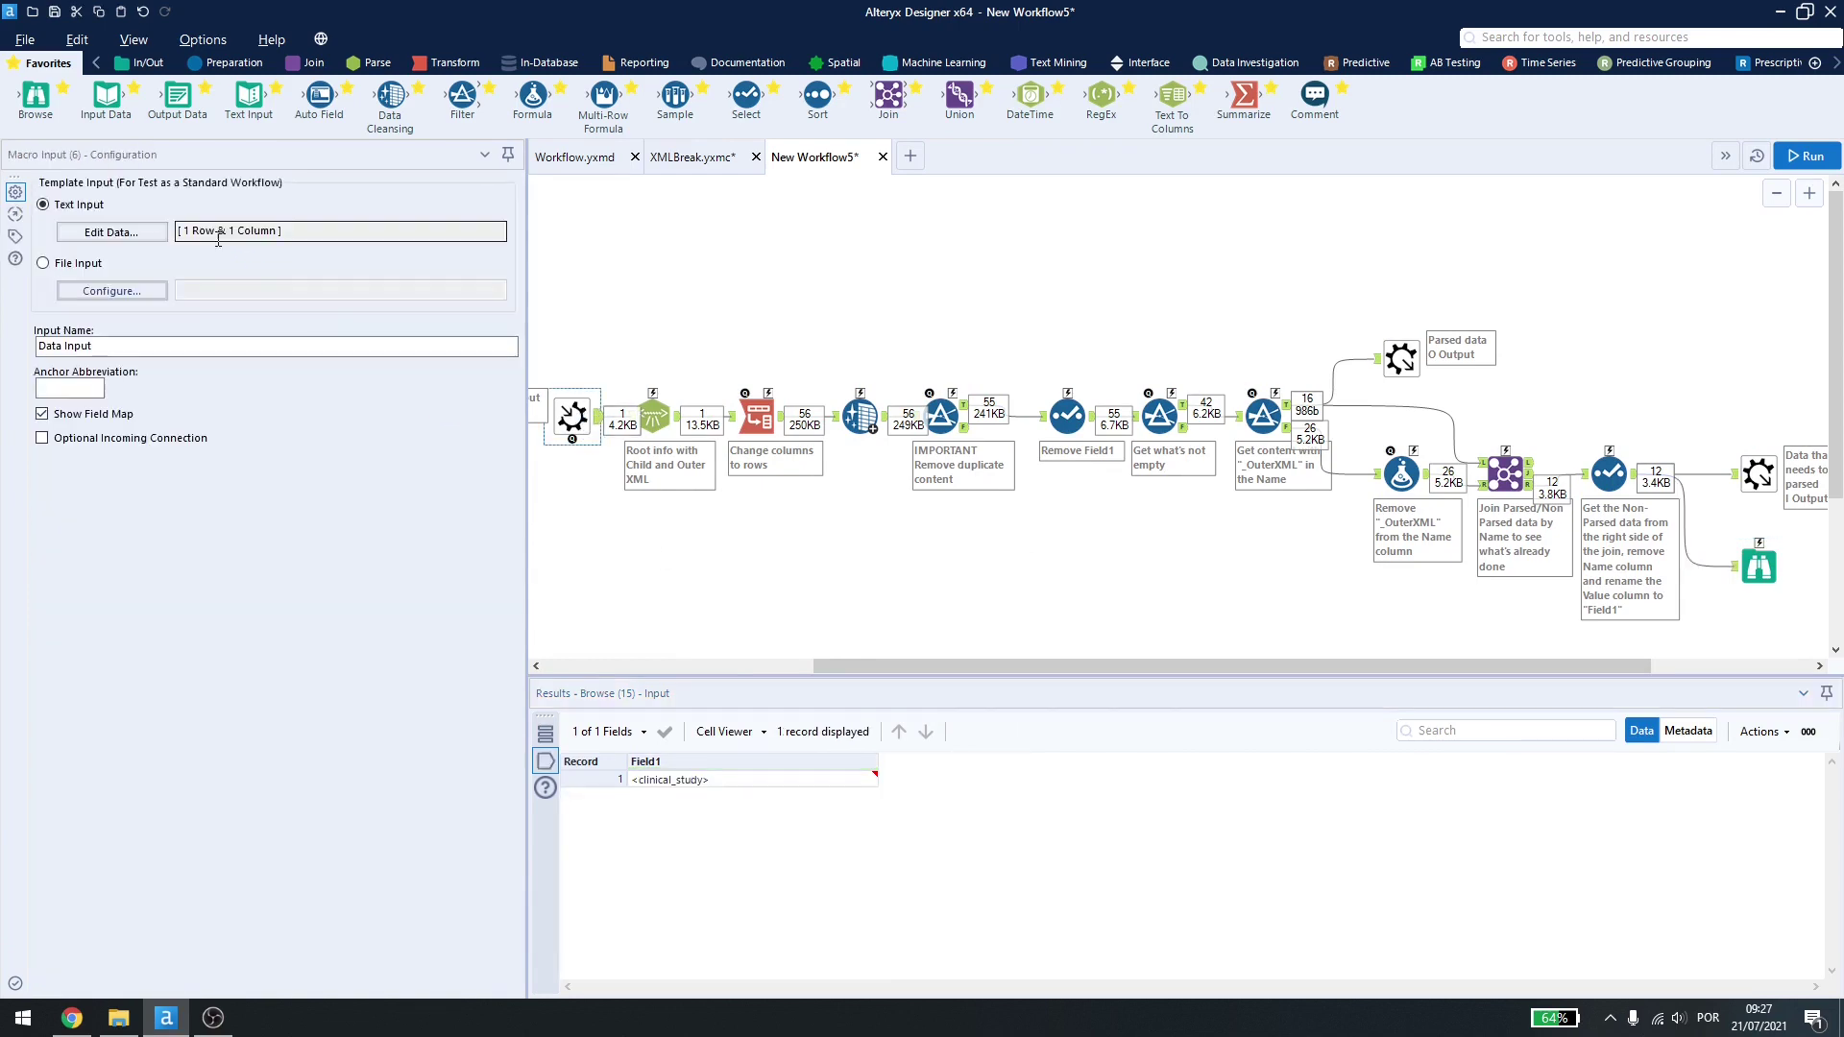
pyautogui.click(111, 231)
pyautogui.click(797, 283)
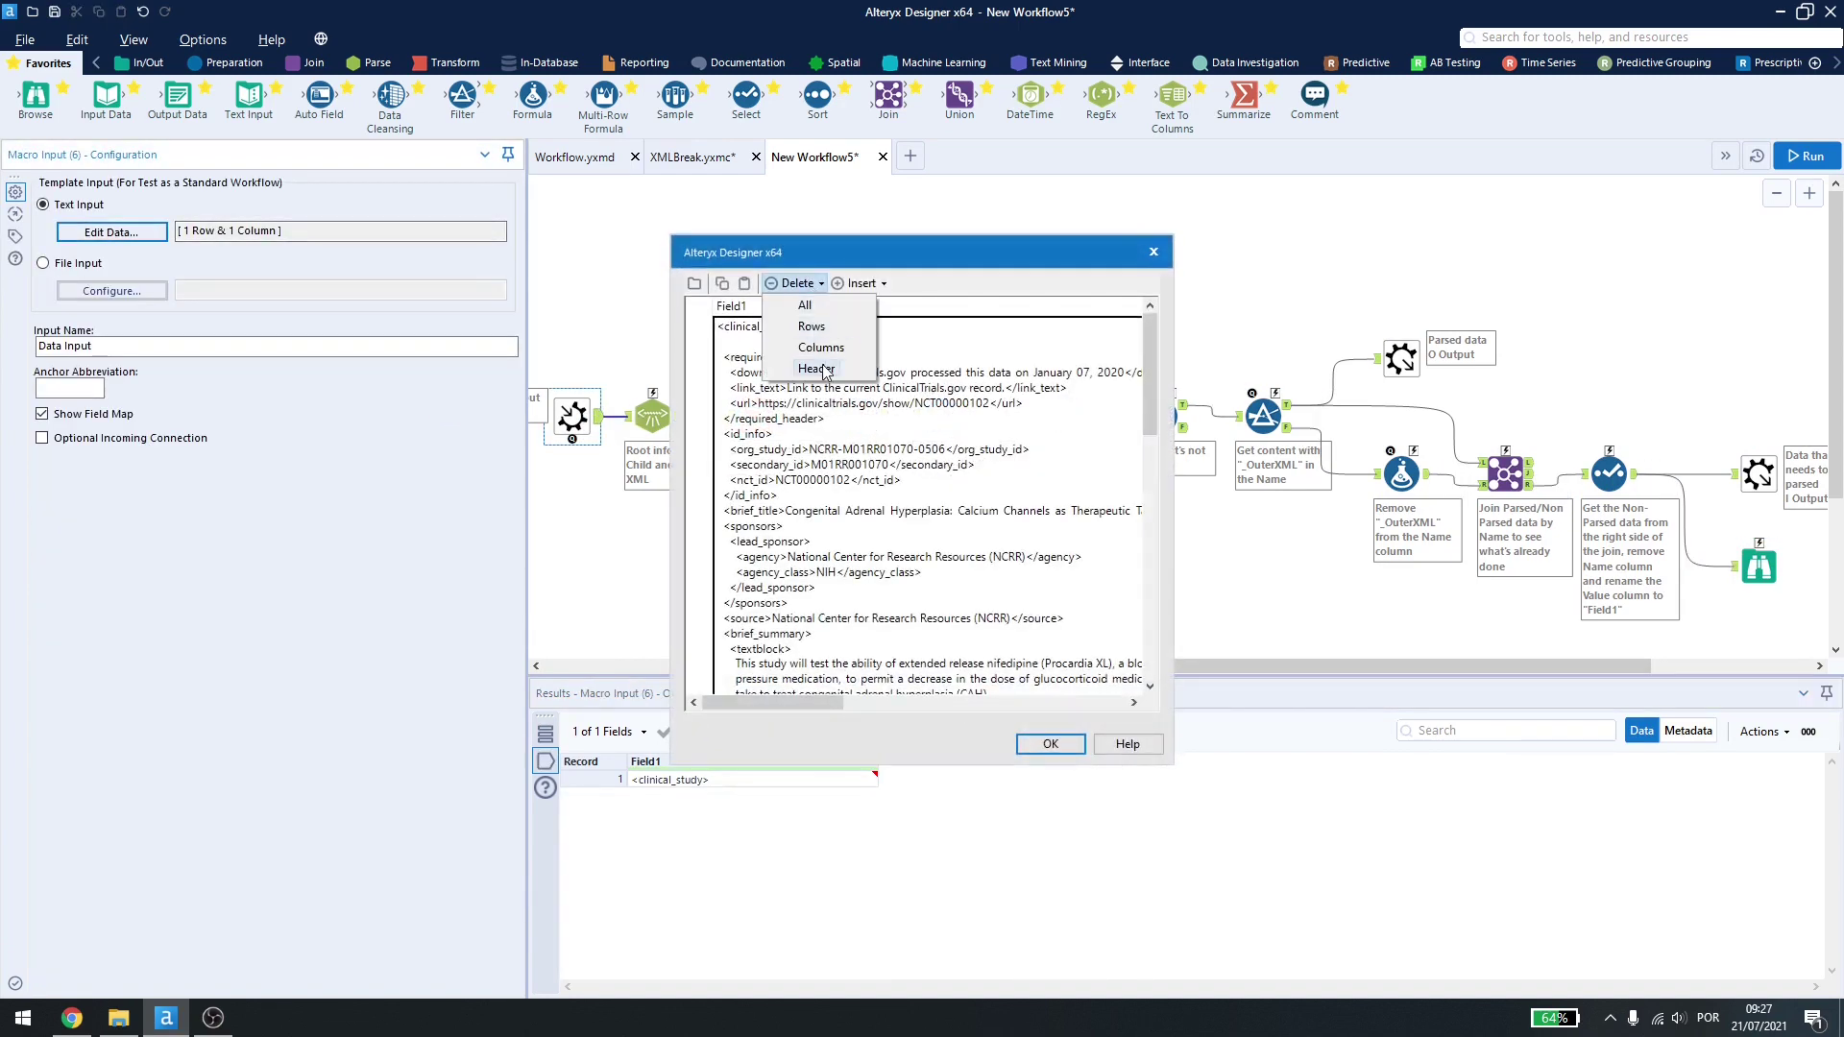
pyautogui.click(807, 306)
pyautogui.hotkey('ctrl', 'v')
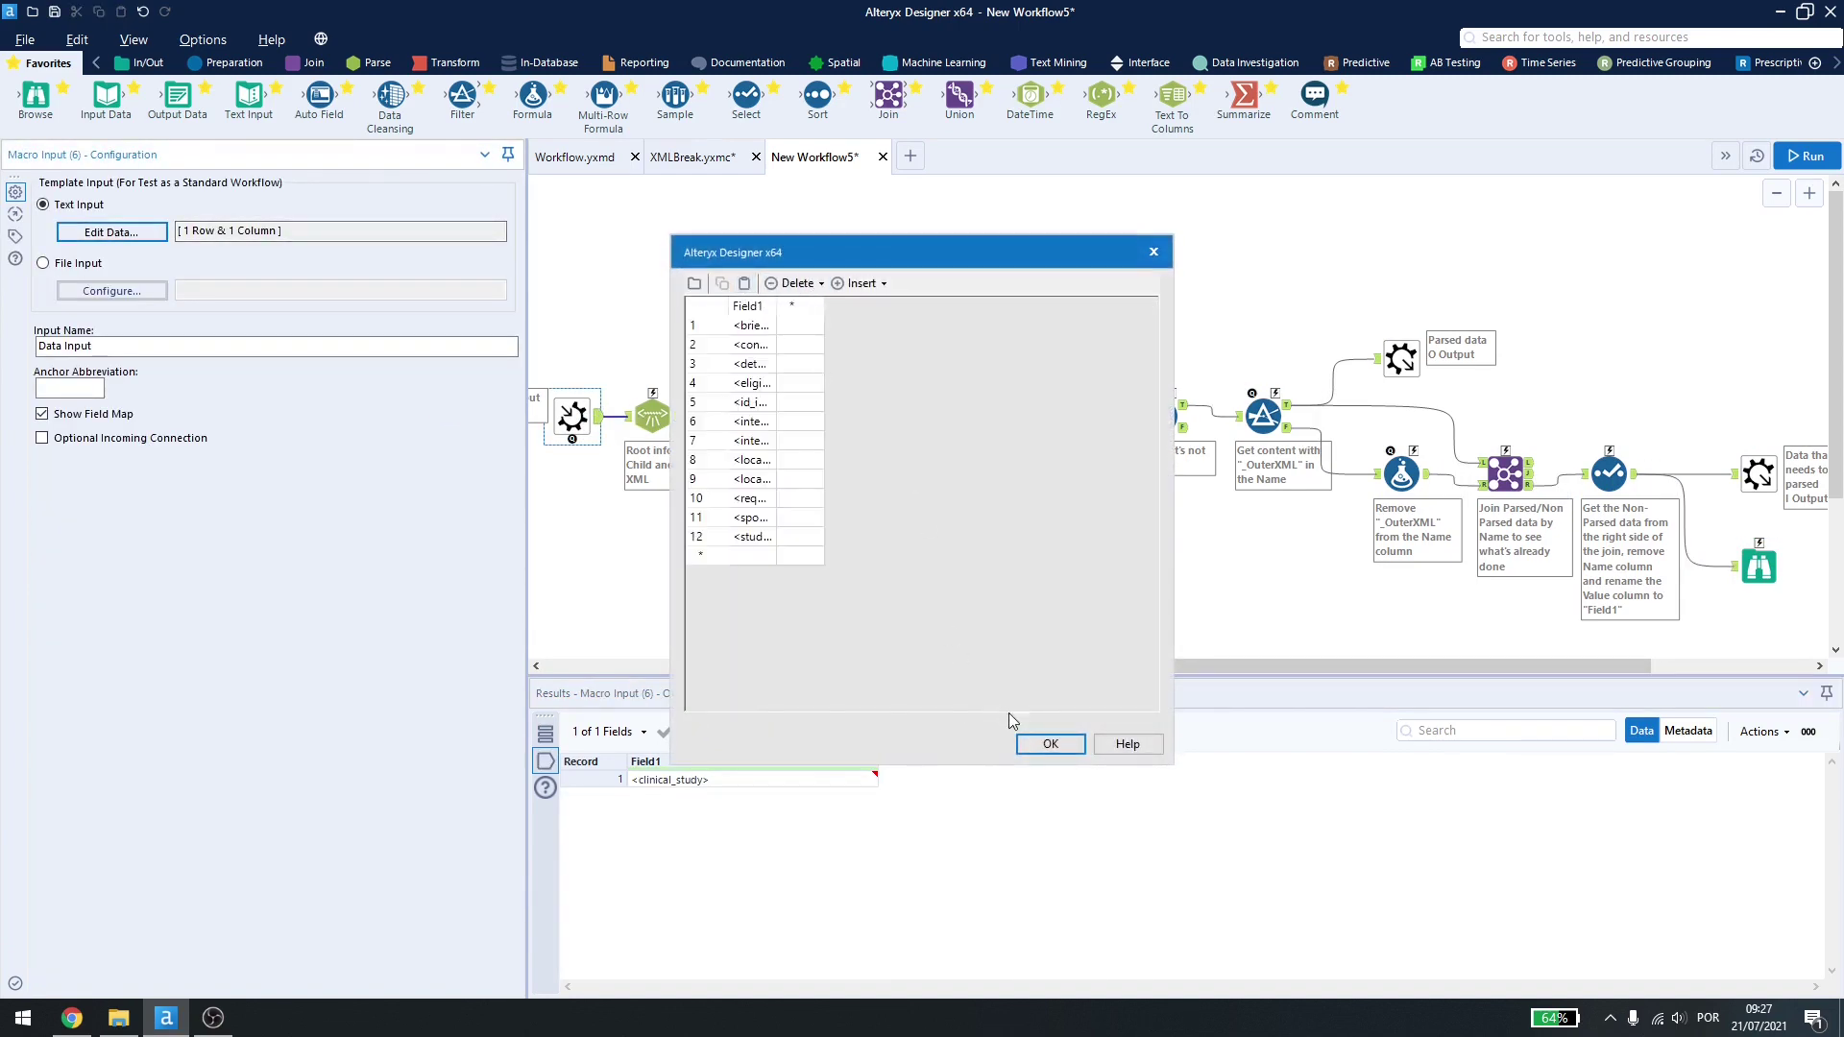
pyautogui.click(1050, 743)
# Step: Rerun to get 23 parsed and 3 unparsed records, then select all tools
pyautogui.click(1807, 156)
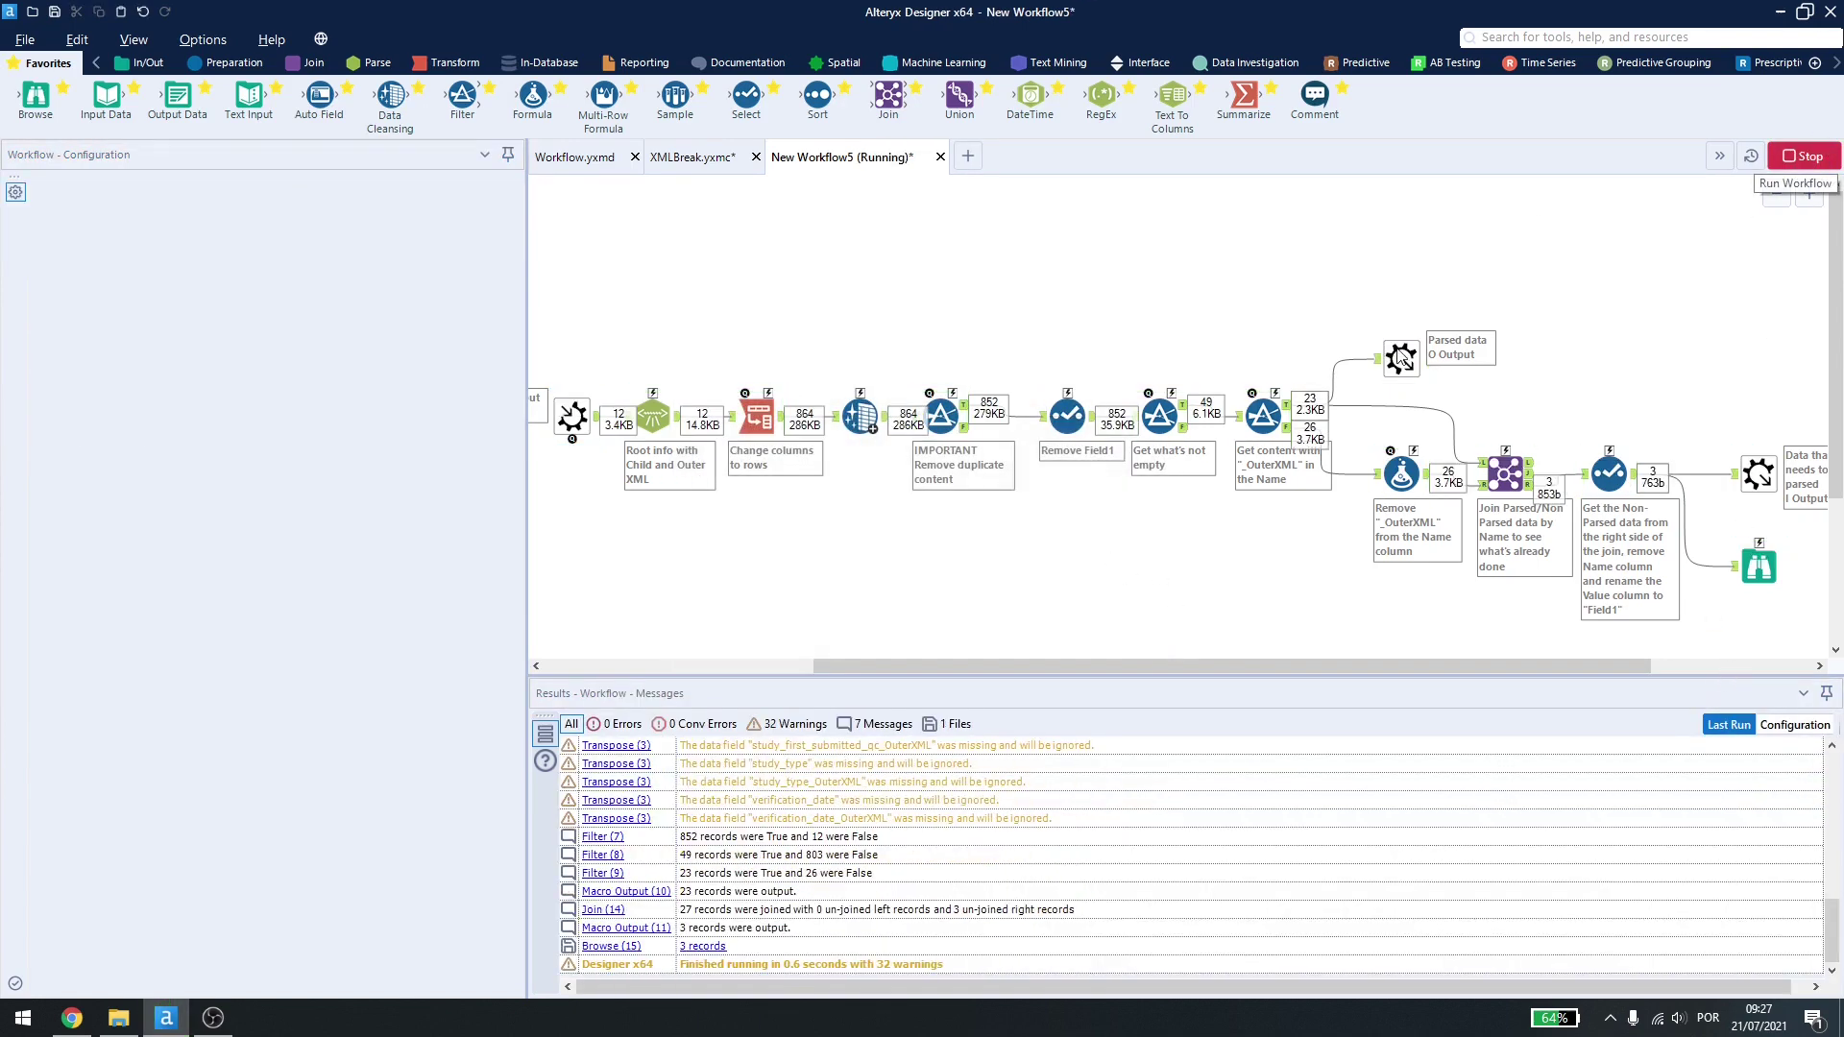
pyautogui.click(1400, 358)
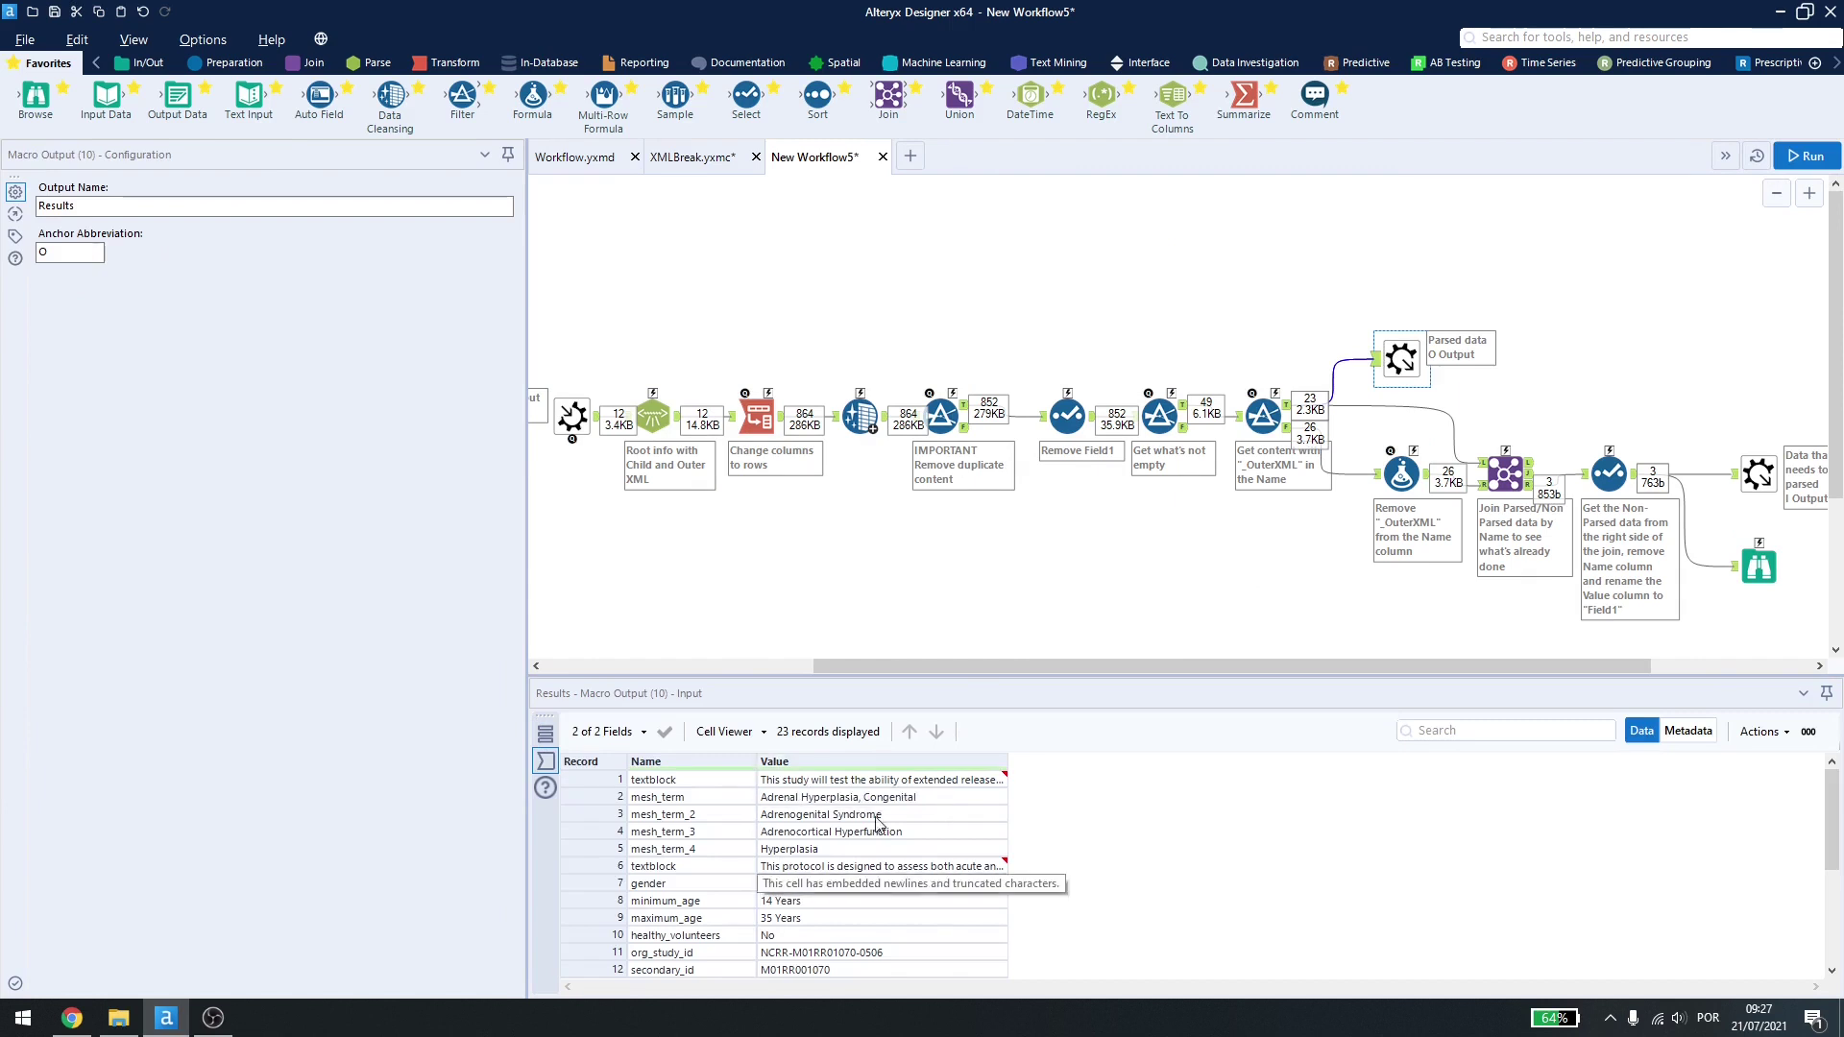
pyautogui.click(1758, 567)
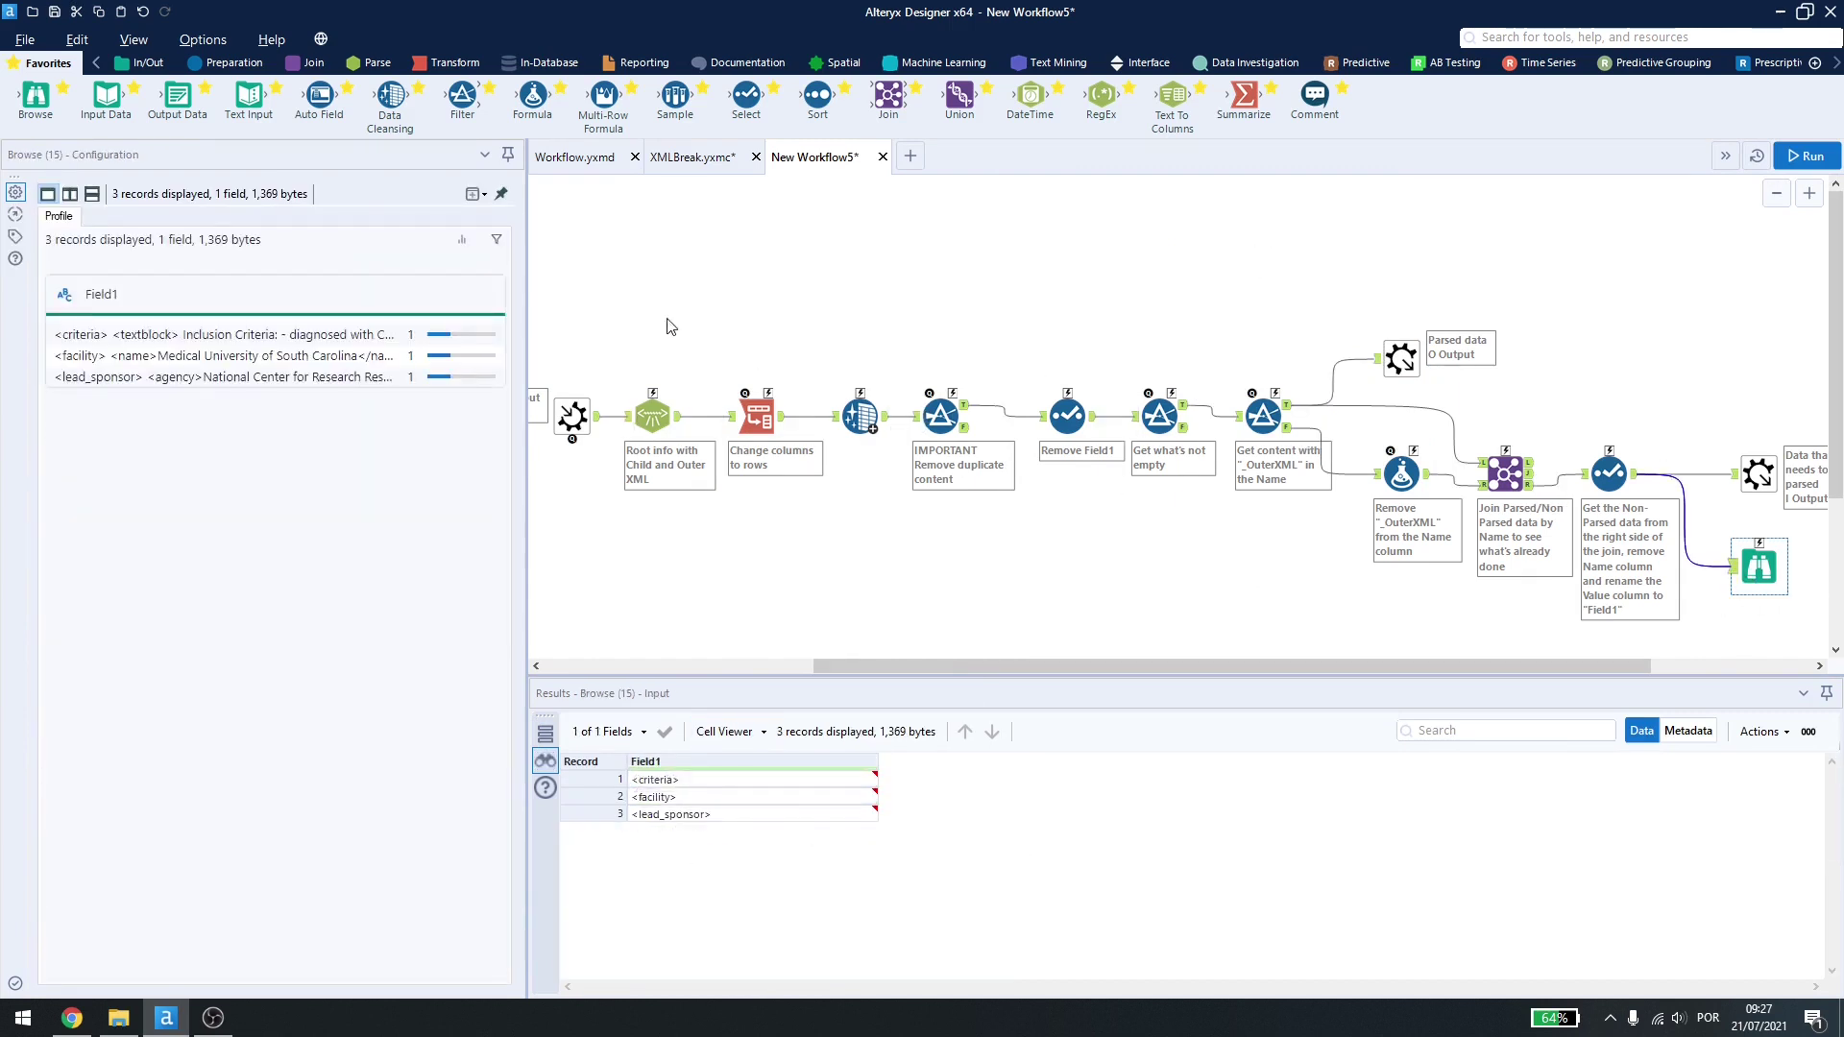
pyautogui.moveTo(568, 294); pyautogui.dragTo(1824, 624)
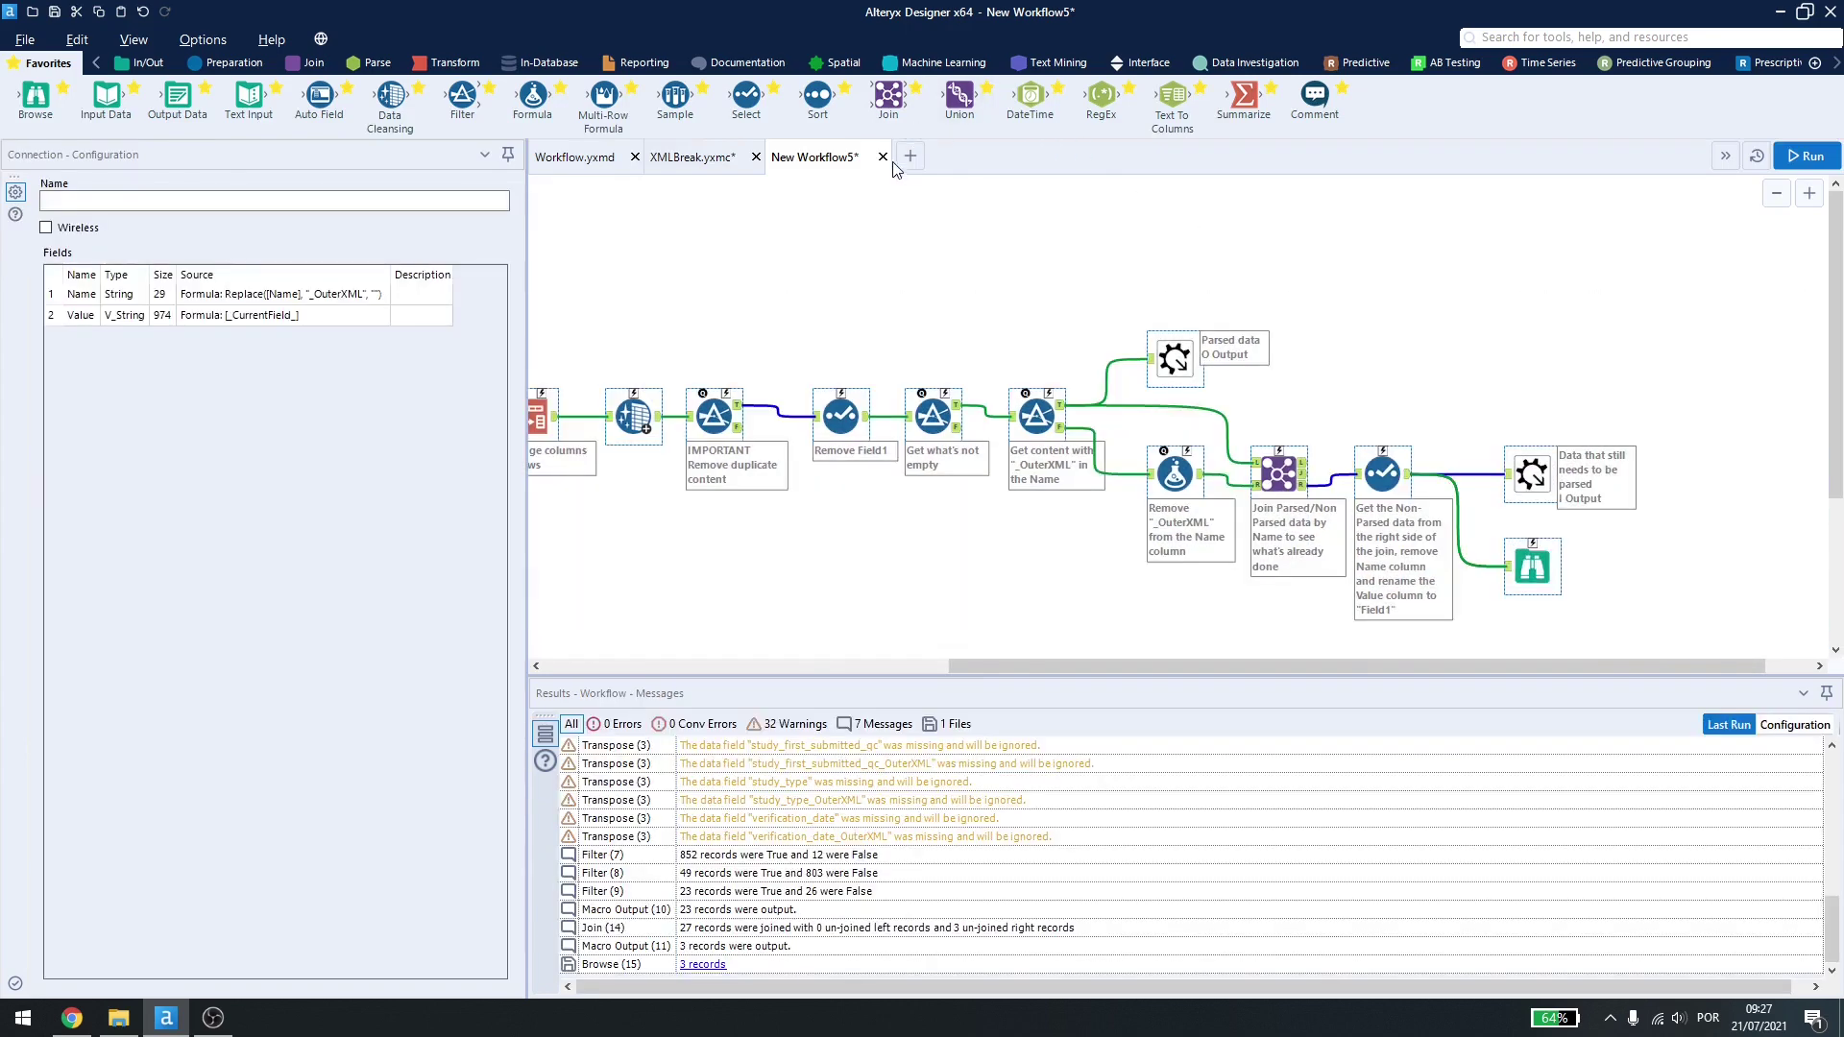
# Step: Paste the tools into another new workflow, run it and view the 3 unparsed records
pyautogui.click(910, 157)
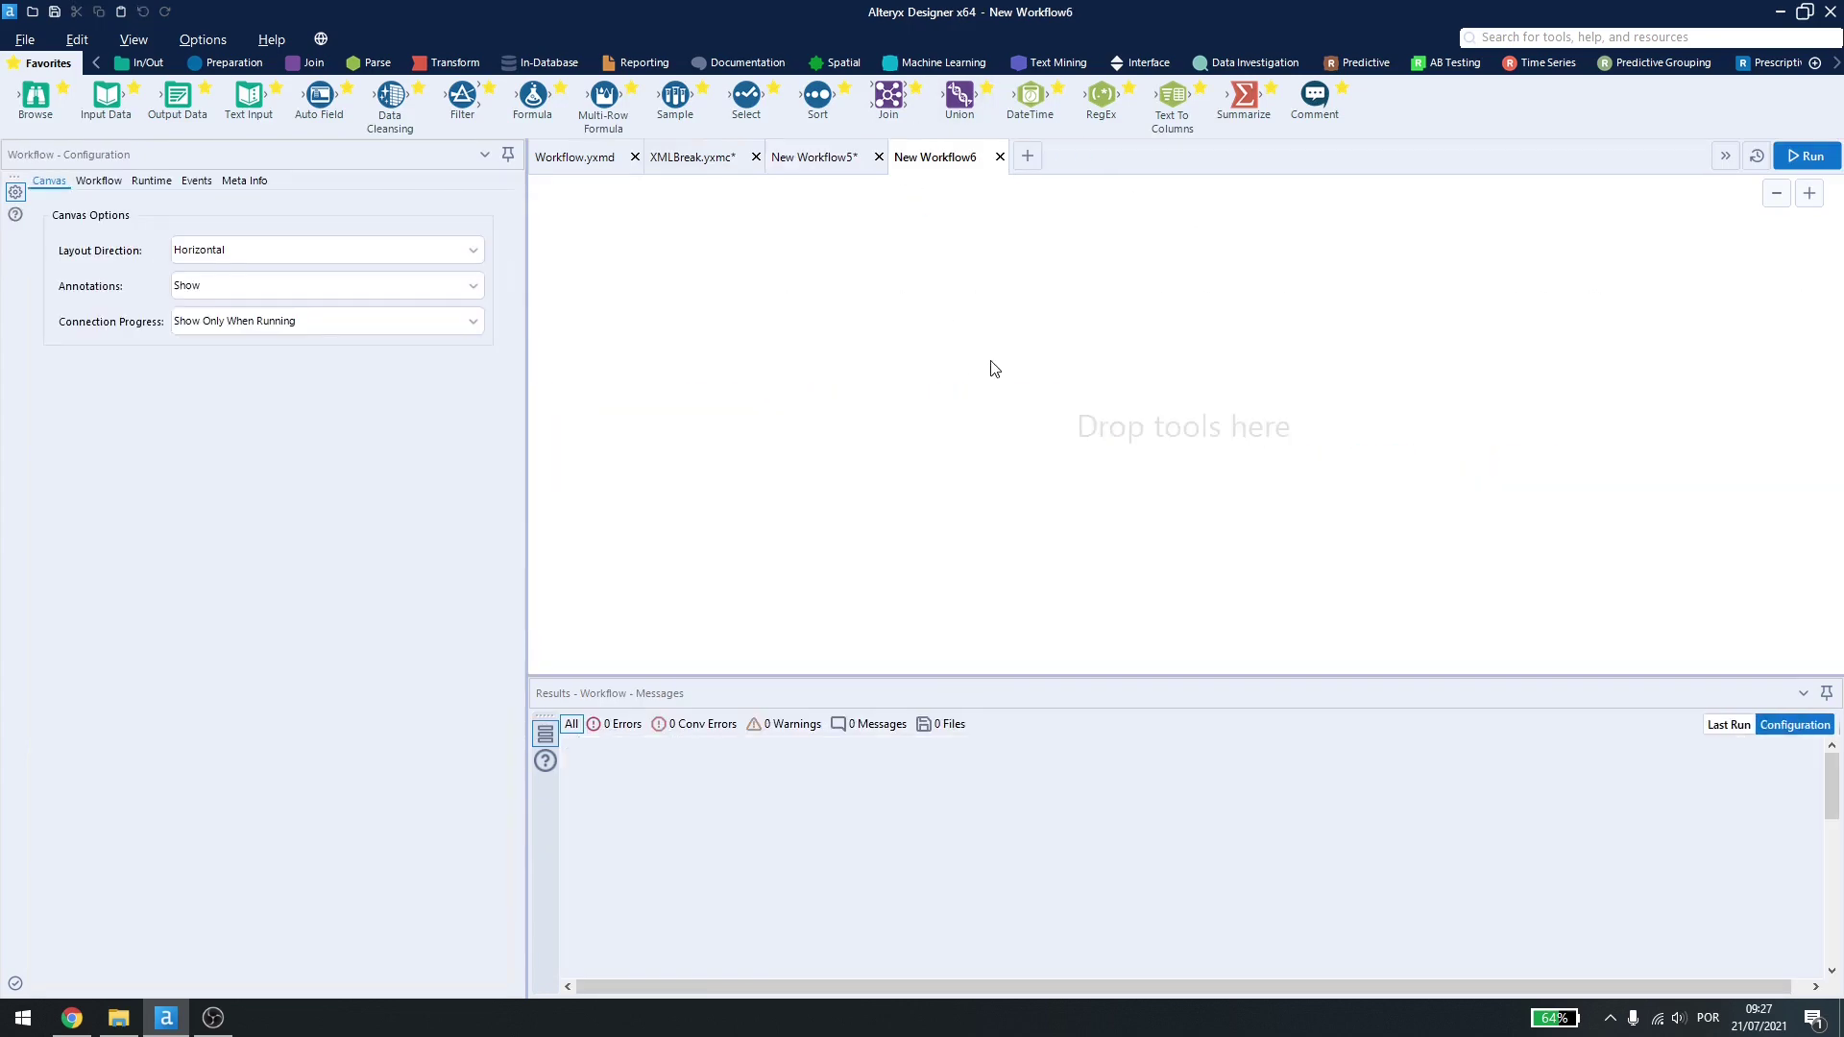
pyautogui.hotkey('ctrl', 'v')
pyautogui.click(1806, 156)
pyautogui.moveTo(1241, 666); pyautogui.dragTo(1498, 668)
pyautogui.click(1802, 605)
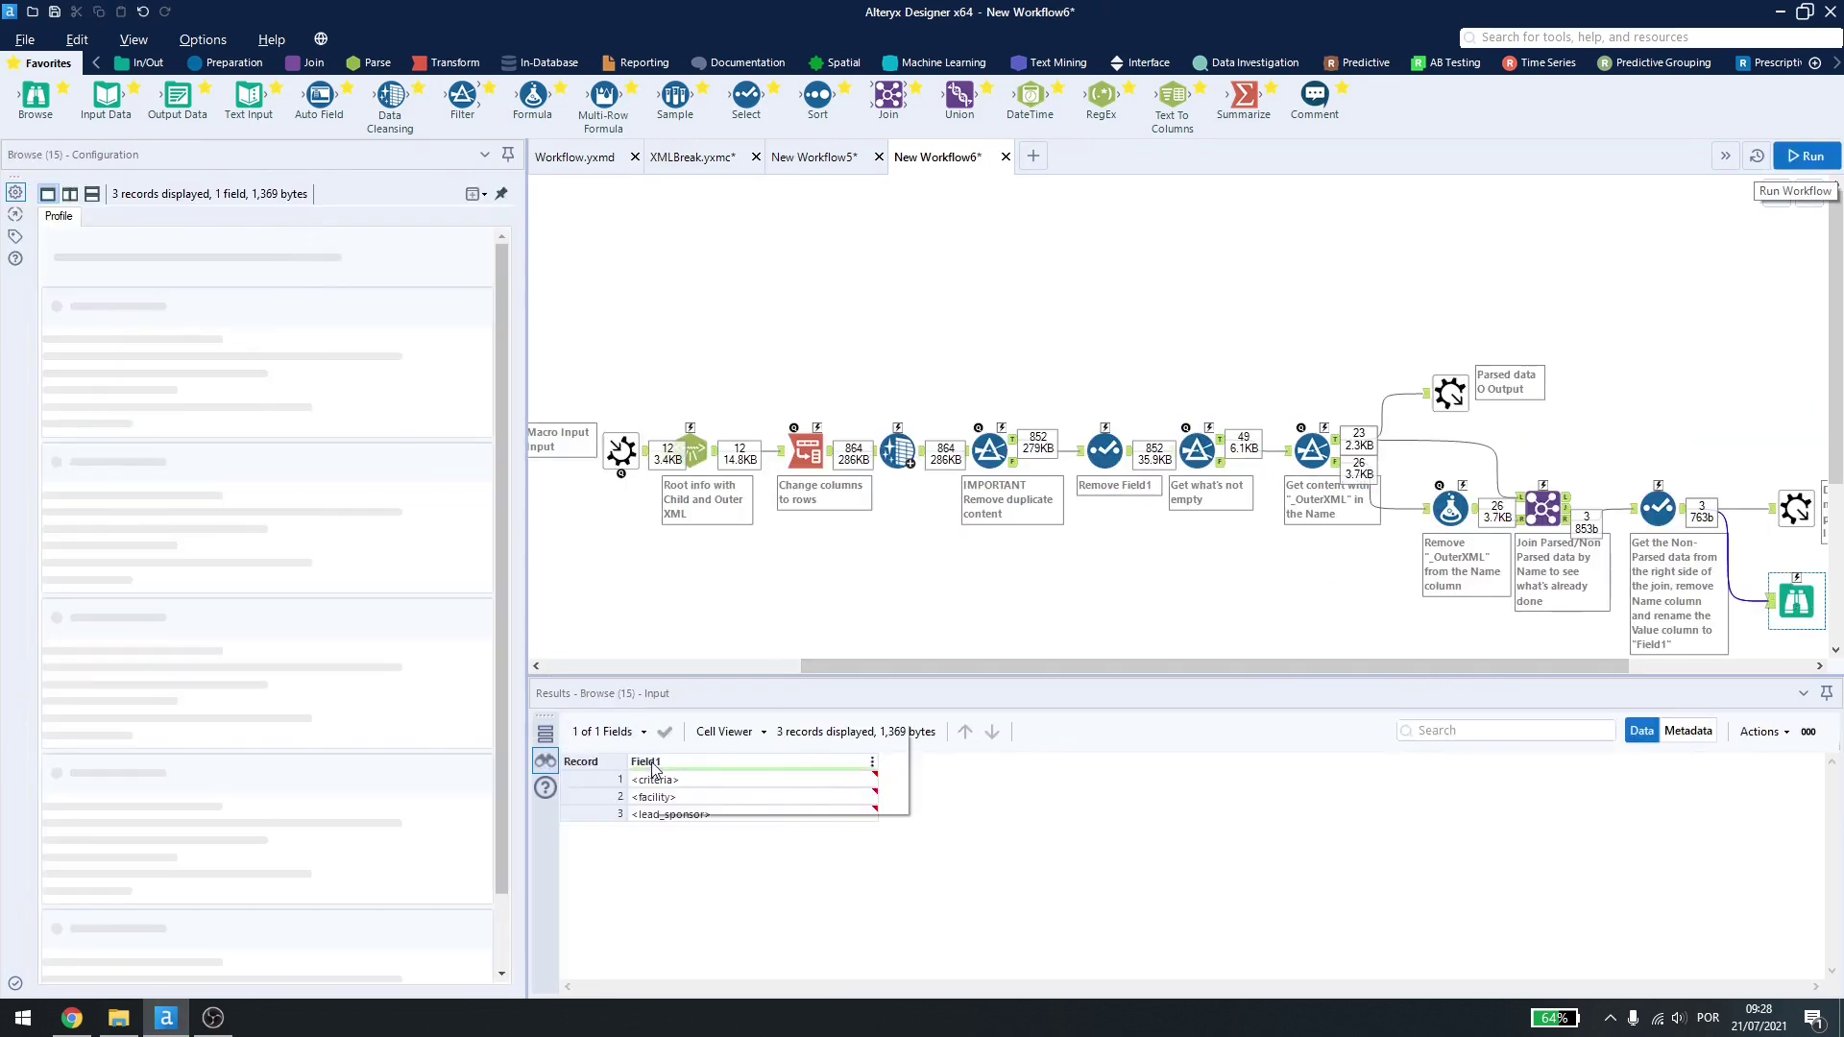
# Step: Replace the Macro Input's sample data with the 3 leftover records
pyautogui.click(621, 451)
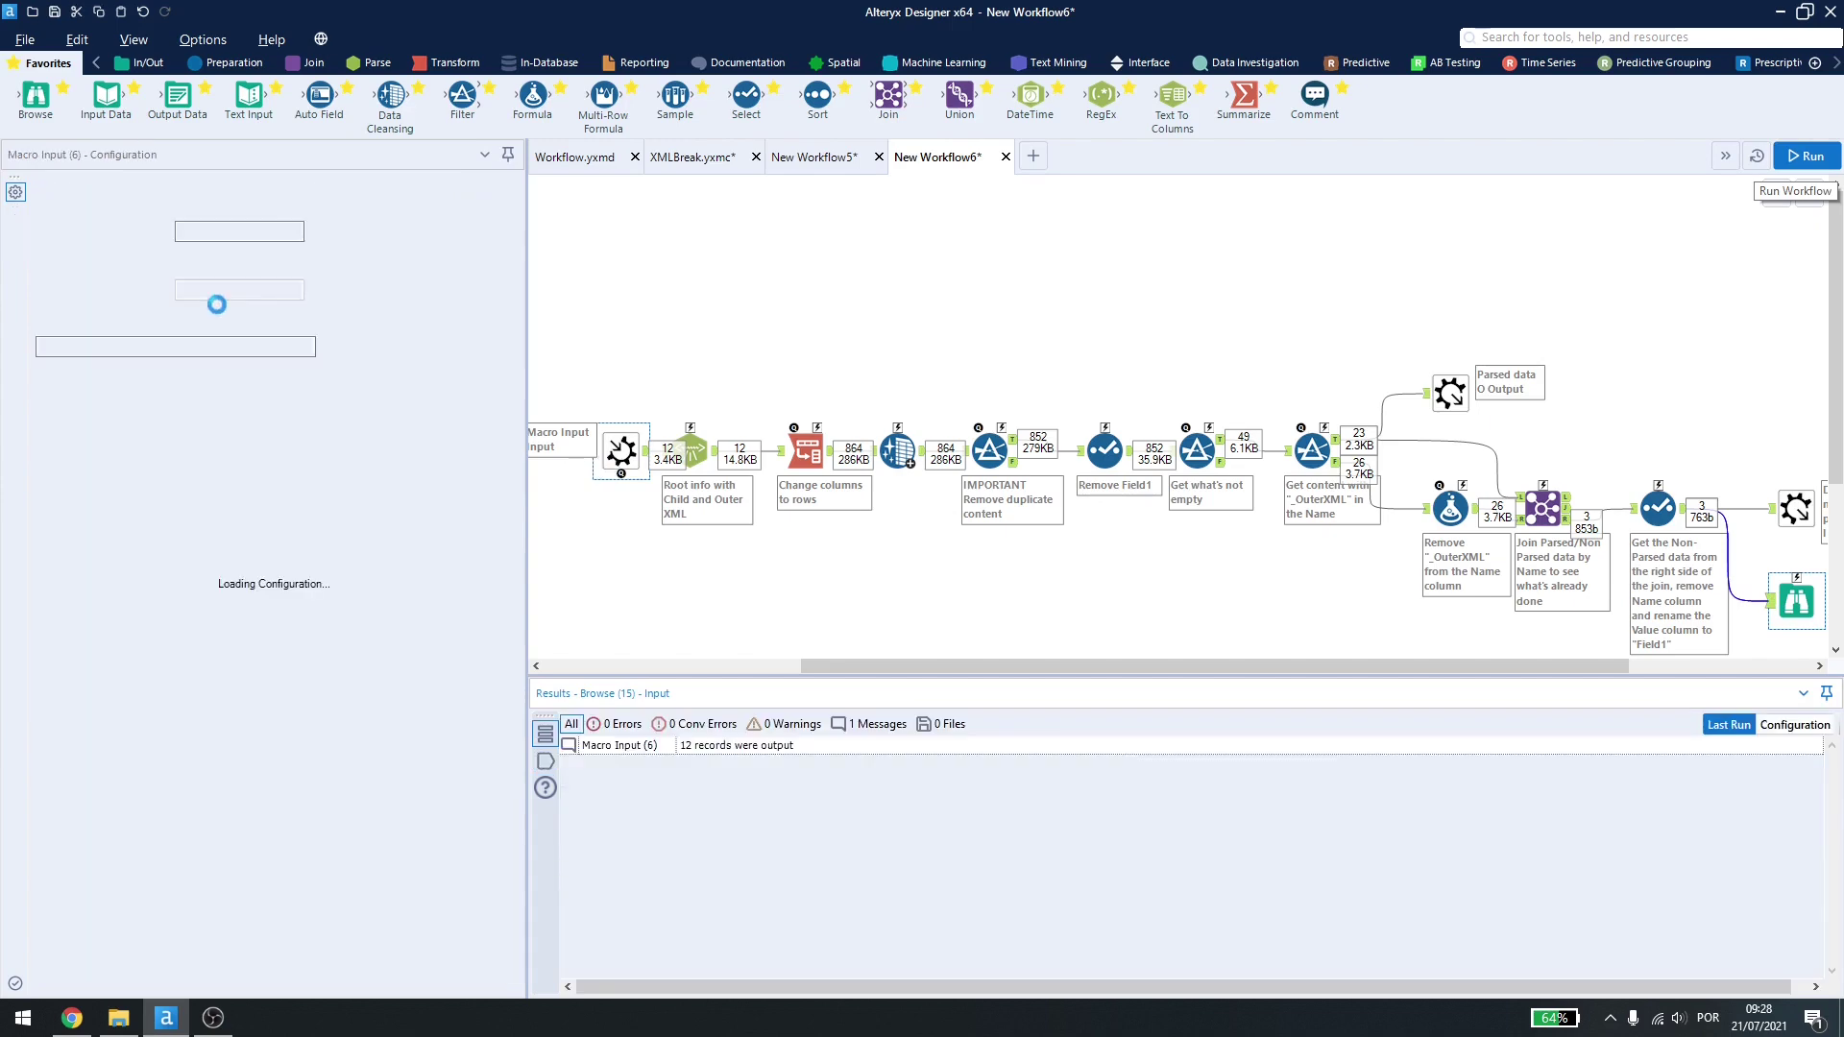
pyautogui.click(111, 231)
pyautogui.click(797, 283)
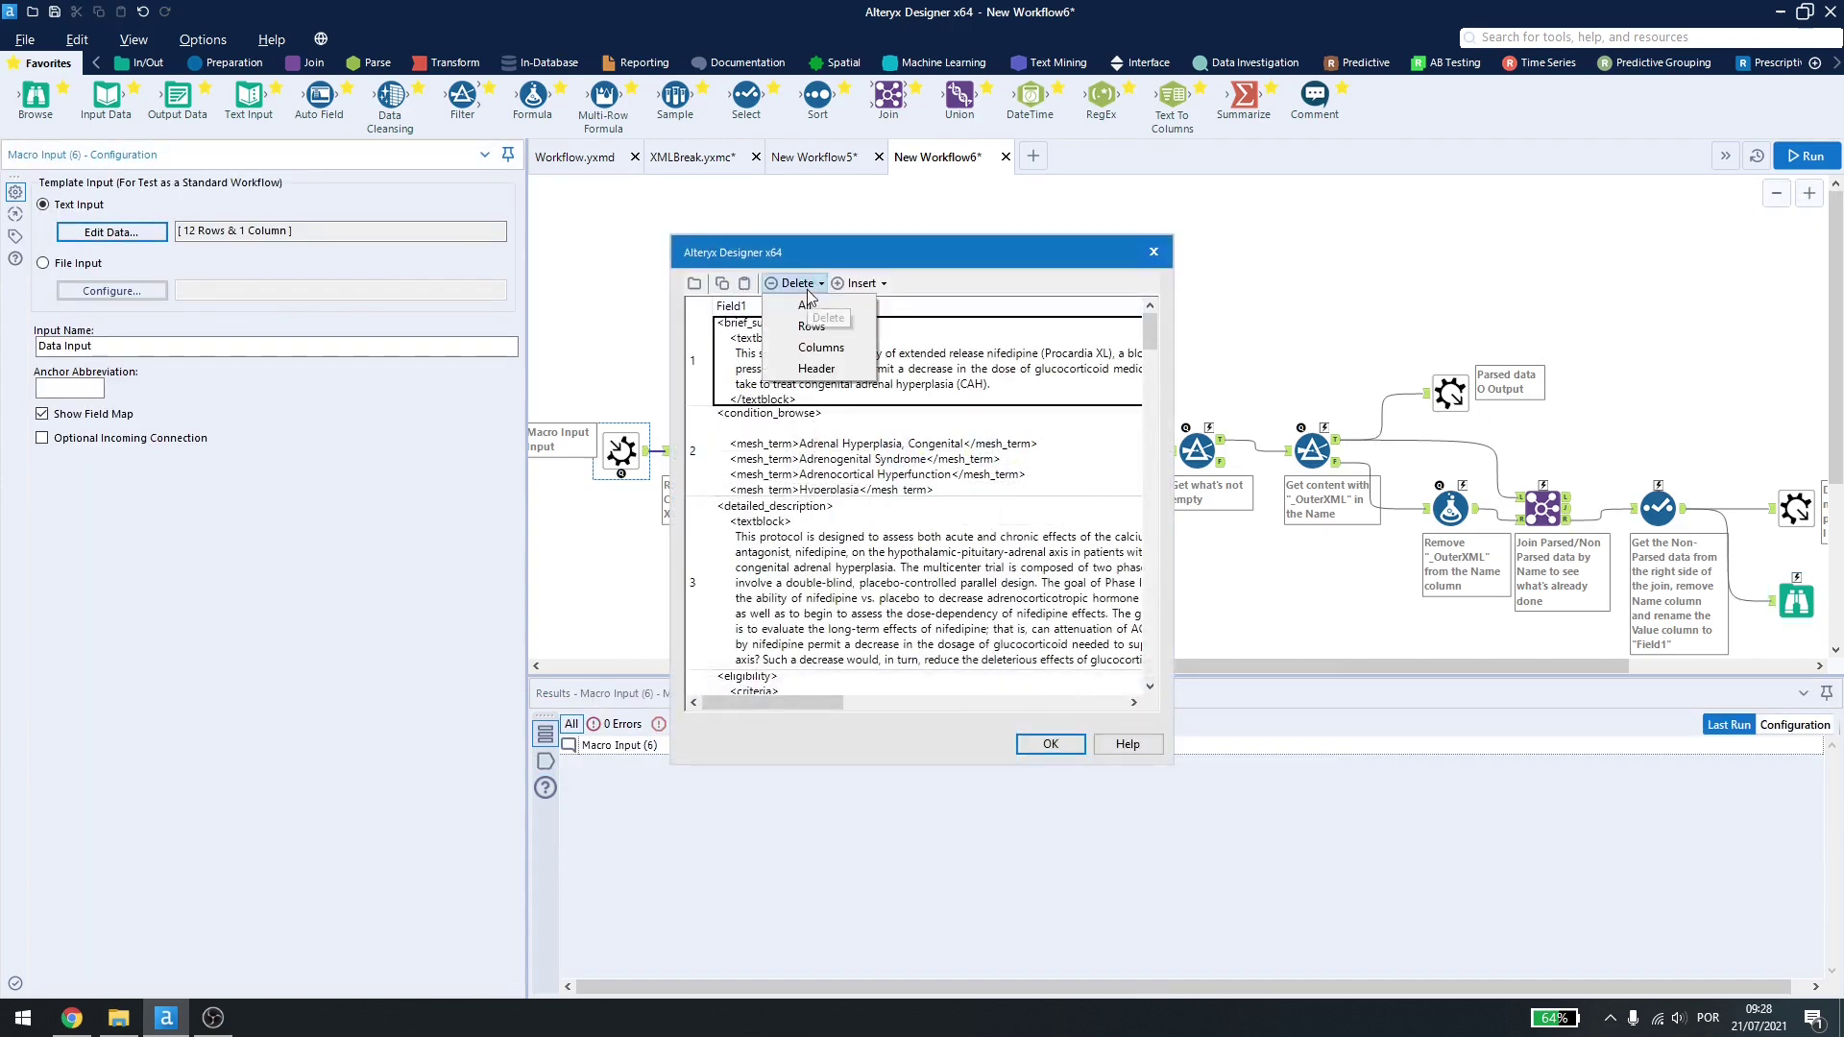
pyautogui.click(816, 317)
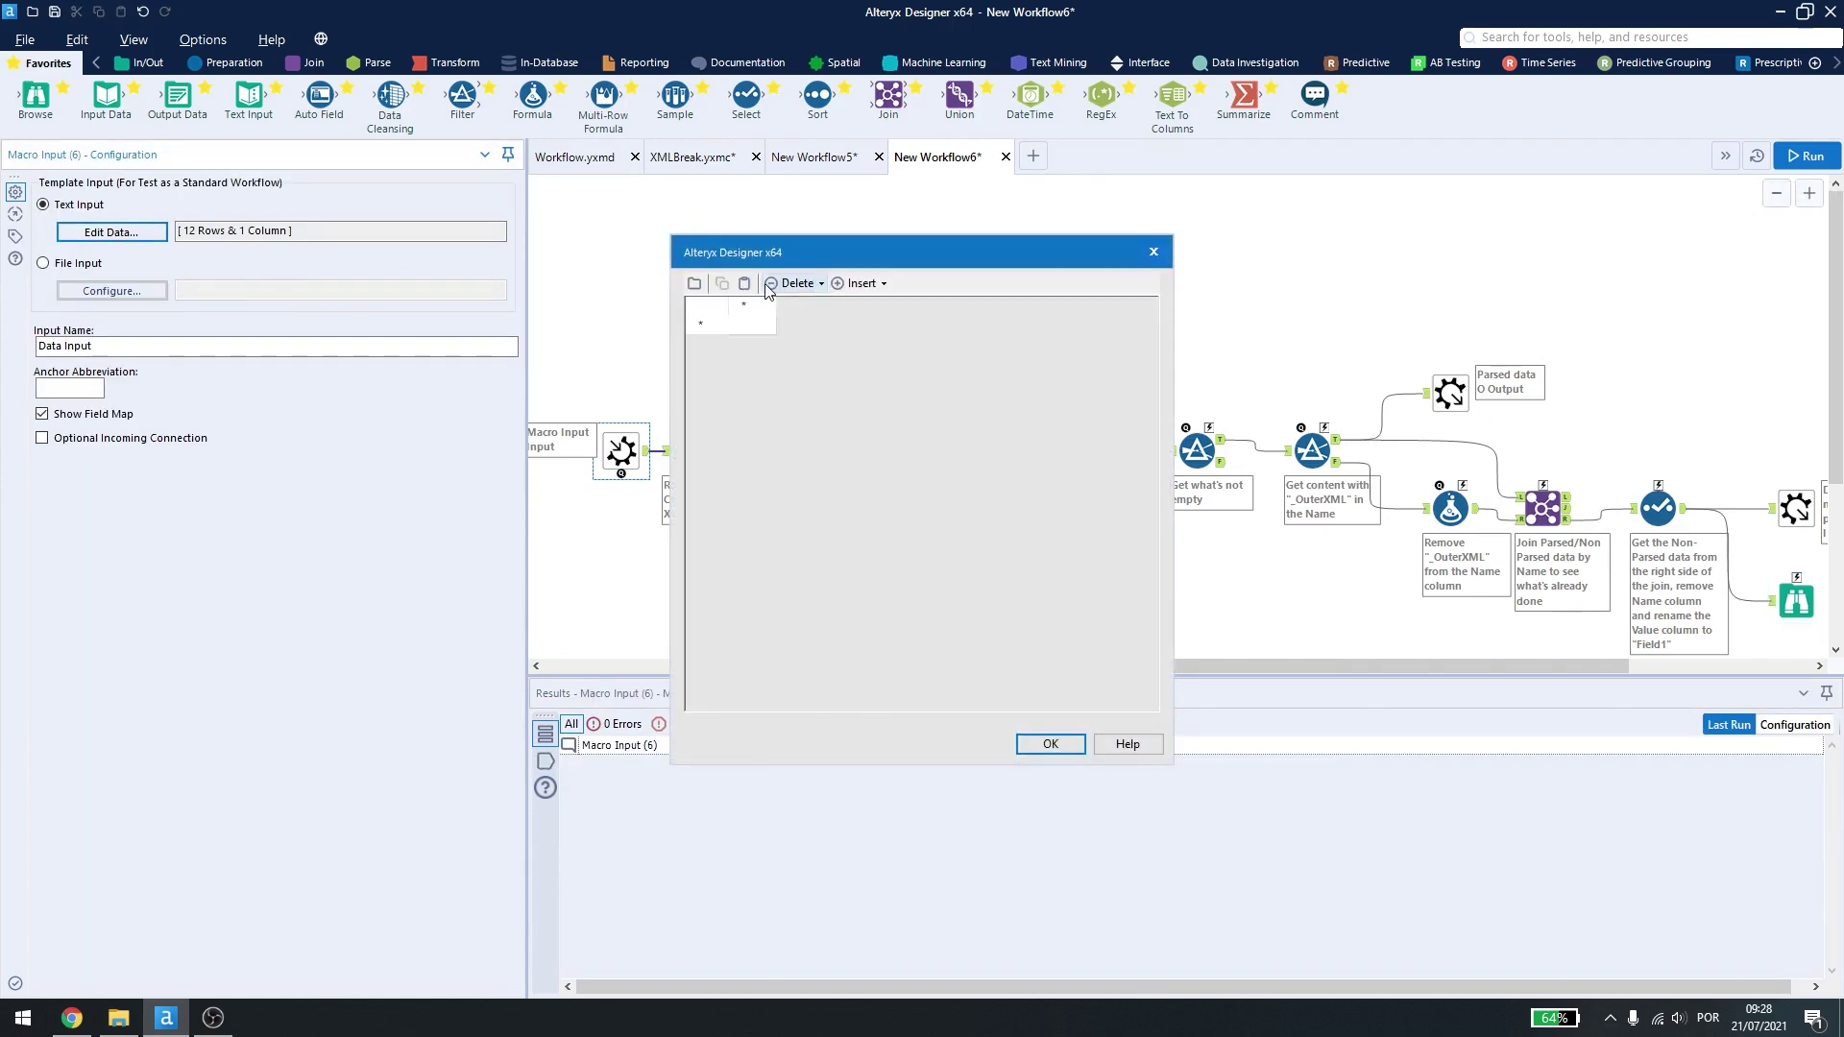
pyautogui.click(1050, 744)
# Step: Rerun to leave 4 parsed and one unparsed <address> record, then select all tools
pyautogui.click(1806, 155)
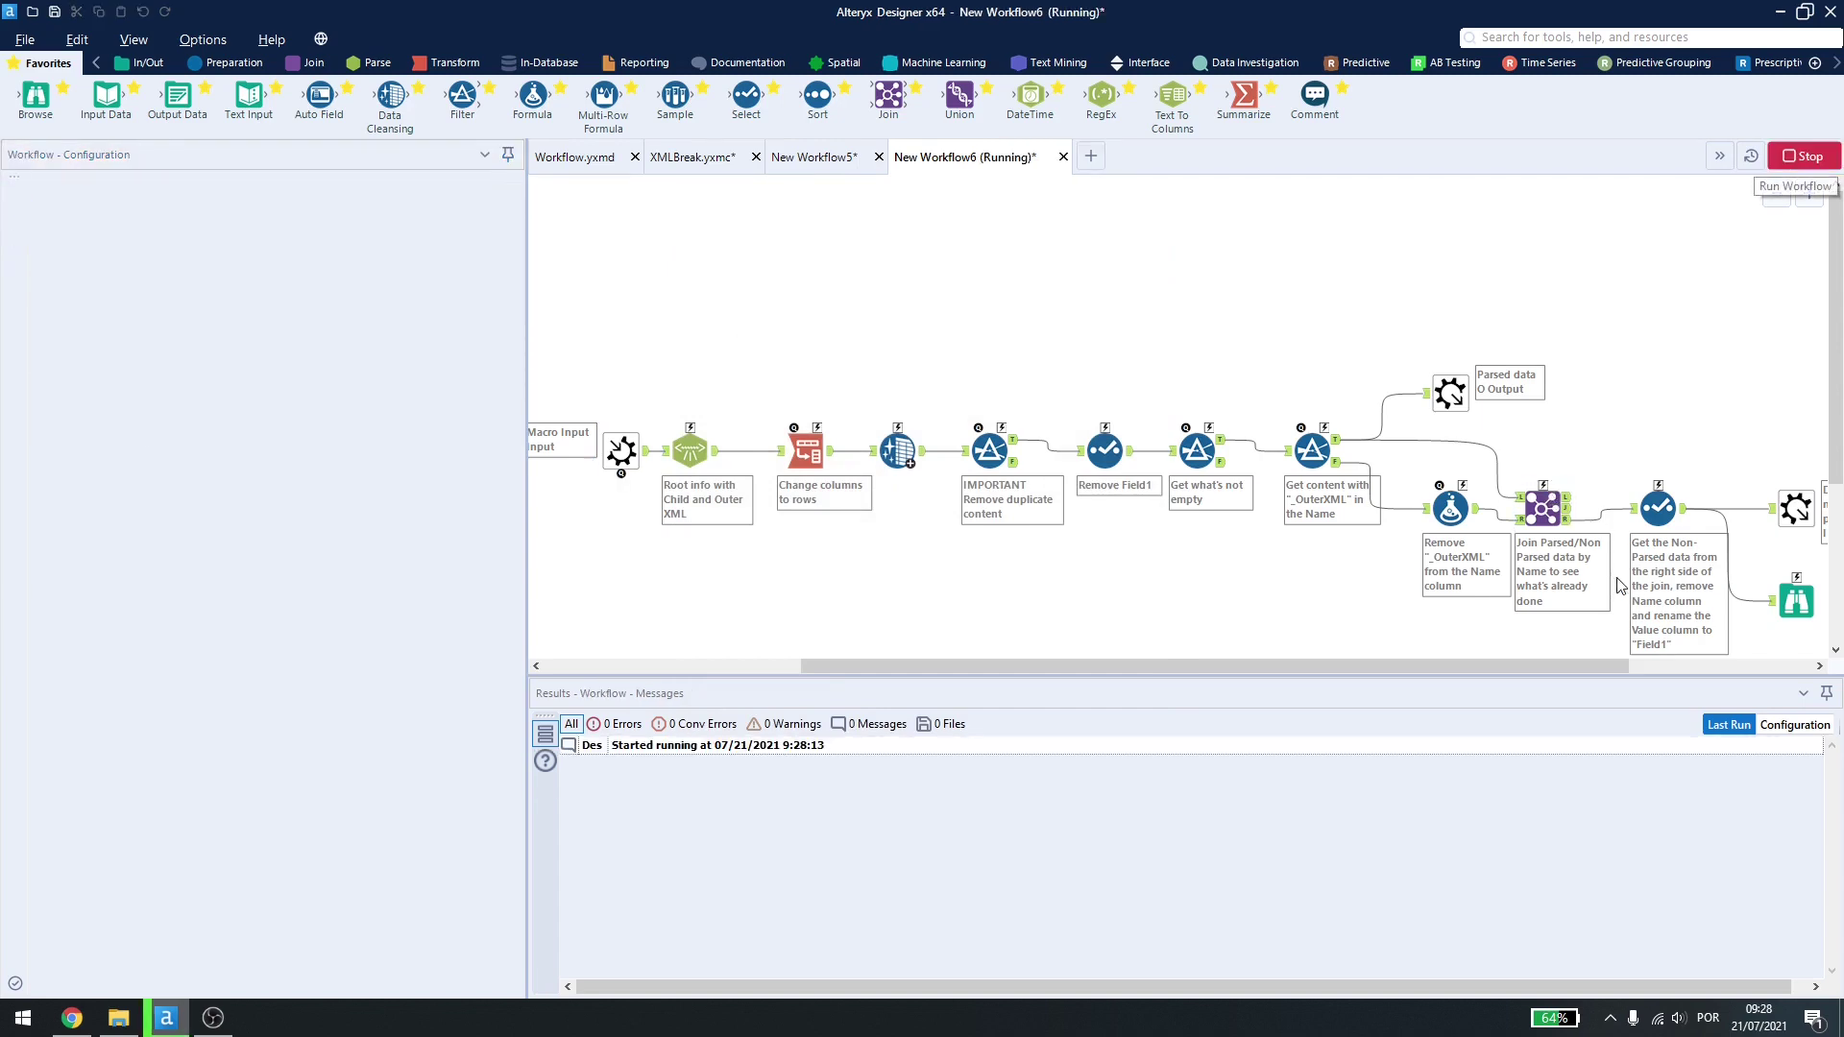
pyautogui.click(1796, 601)
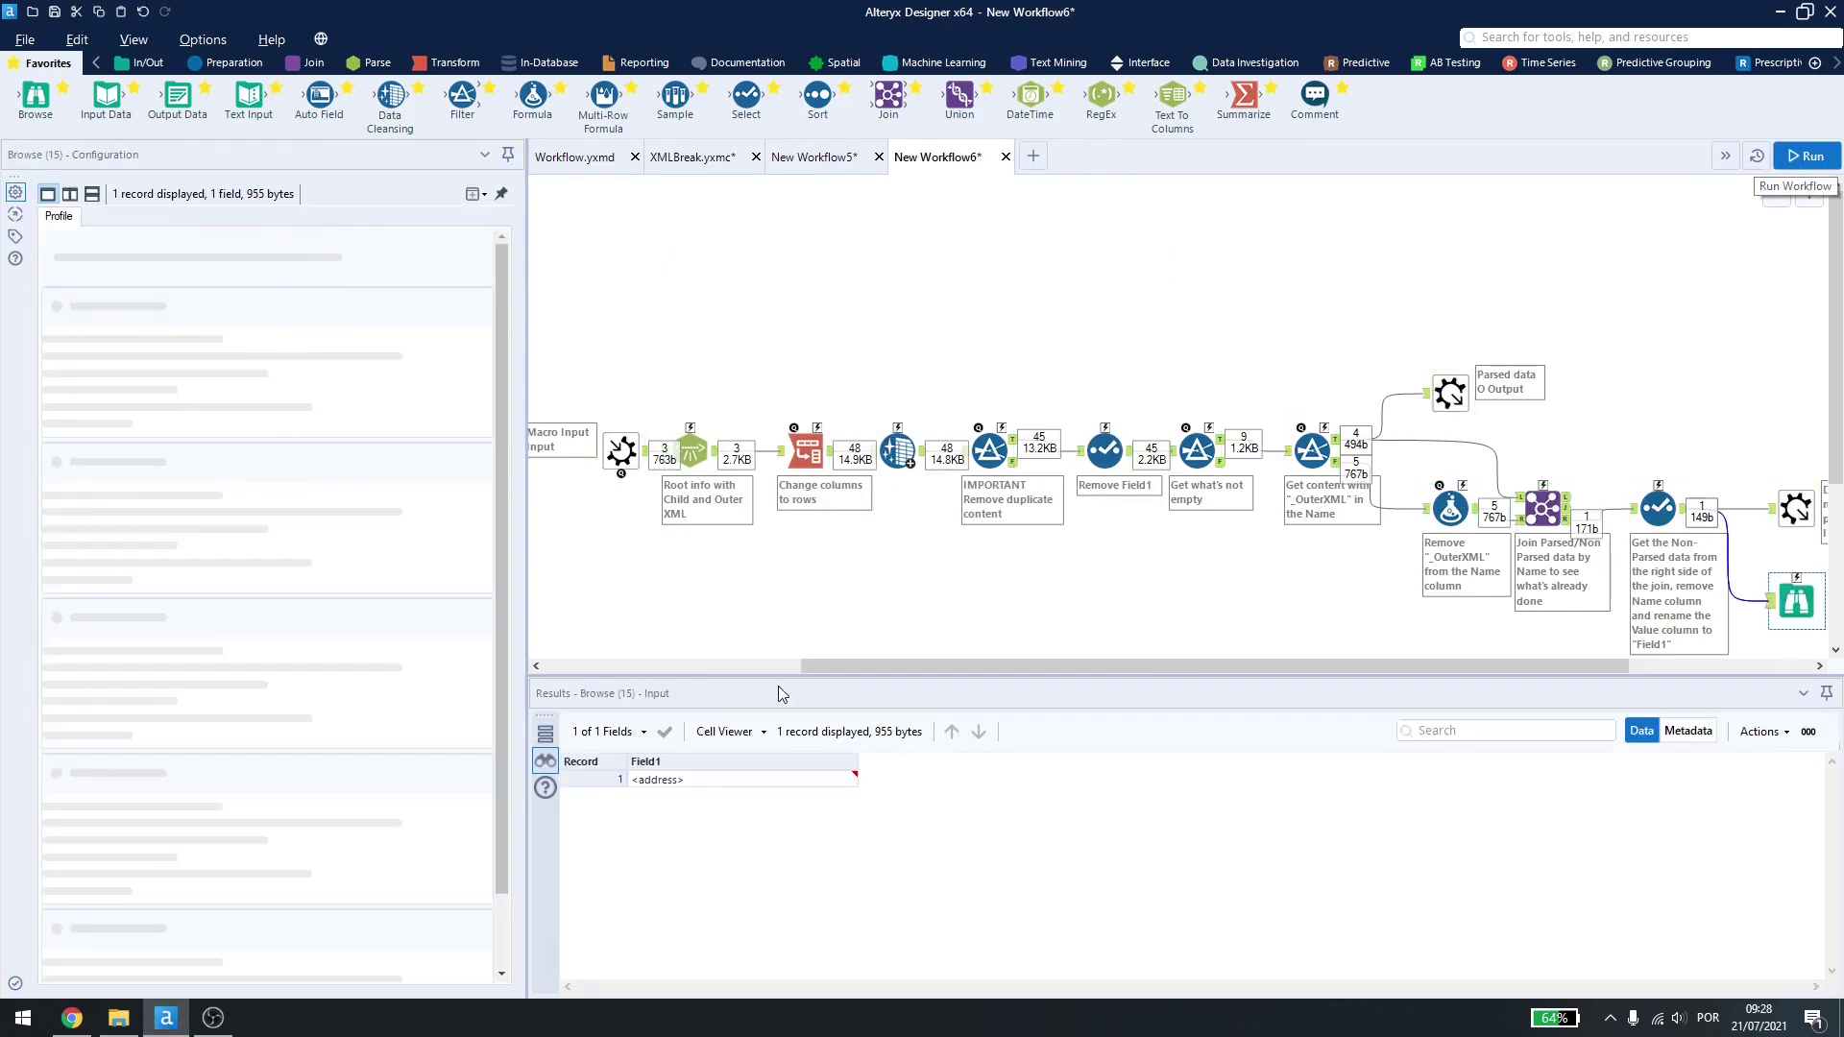
pyautogui.moveTo(576, 259); pyautogui.dragTo(1656, 549)
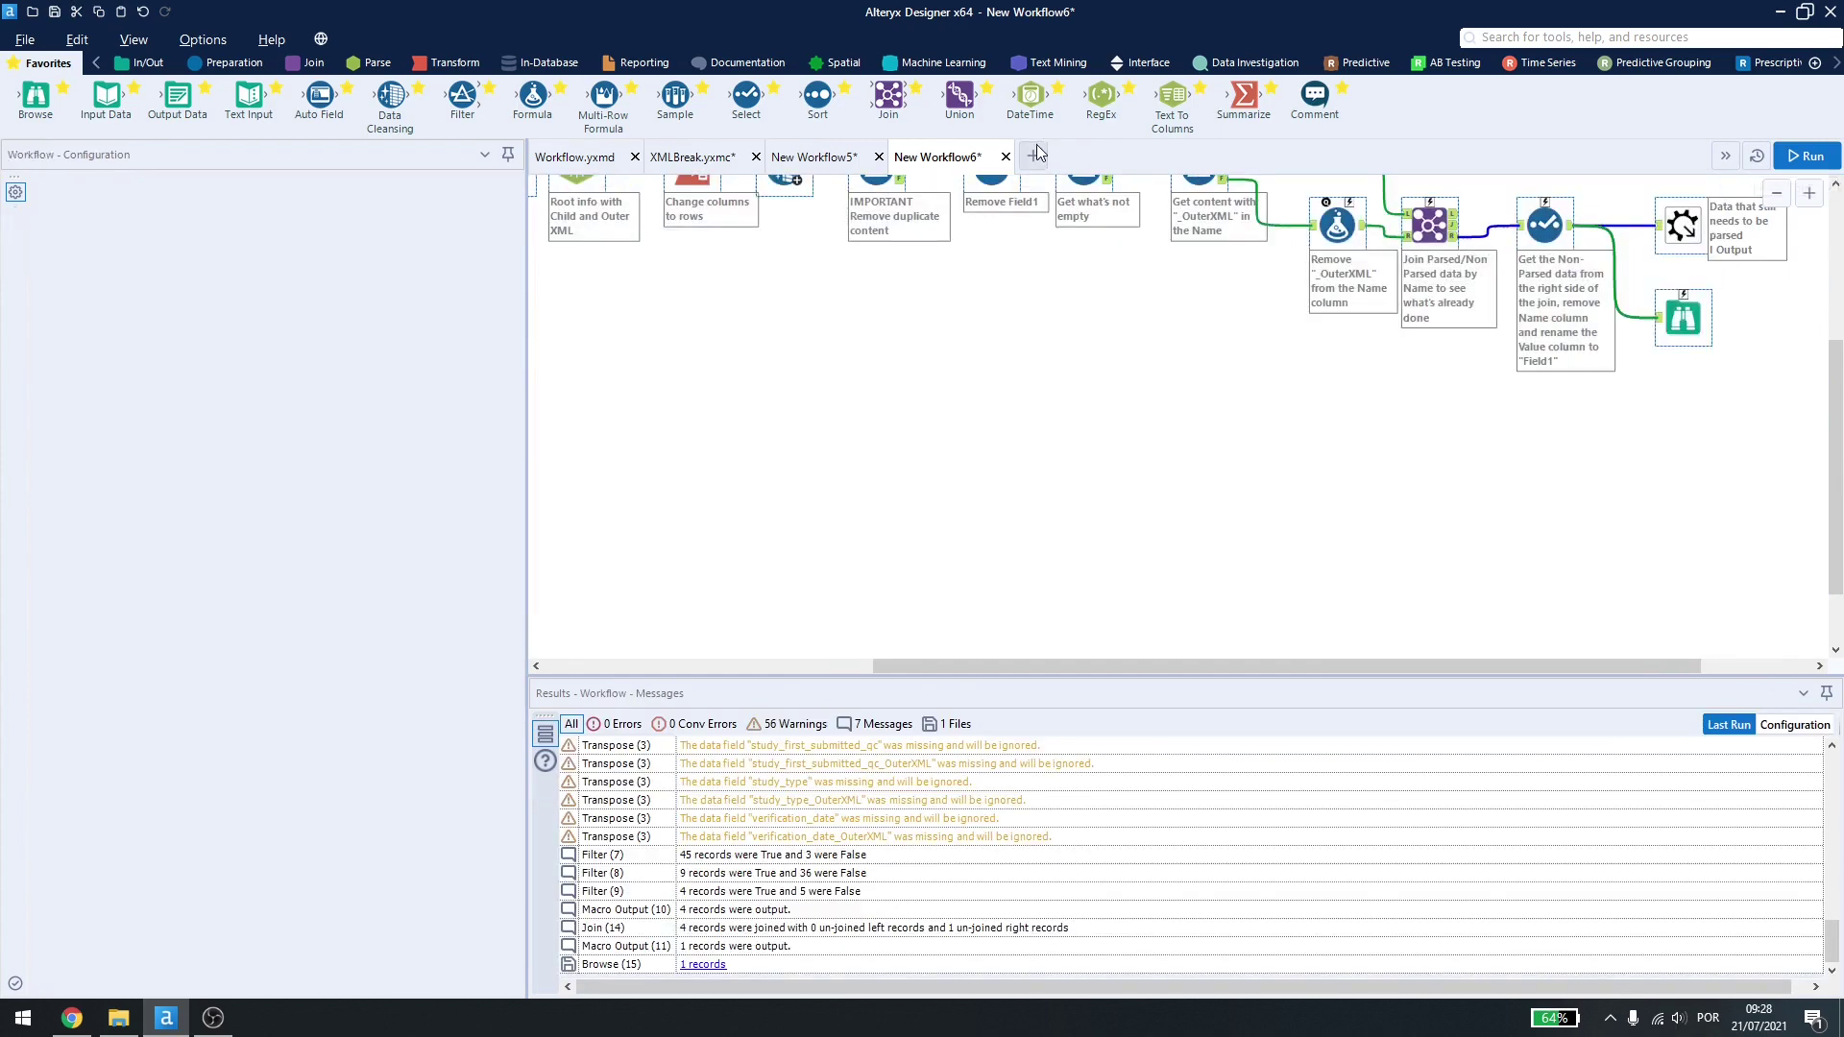
# Step: Paste the tools into New Workflow7, run, and copy the leftover address record without headers
pyautogui.click(1034, 154)
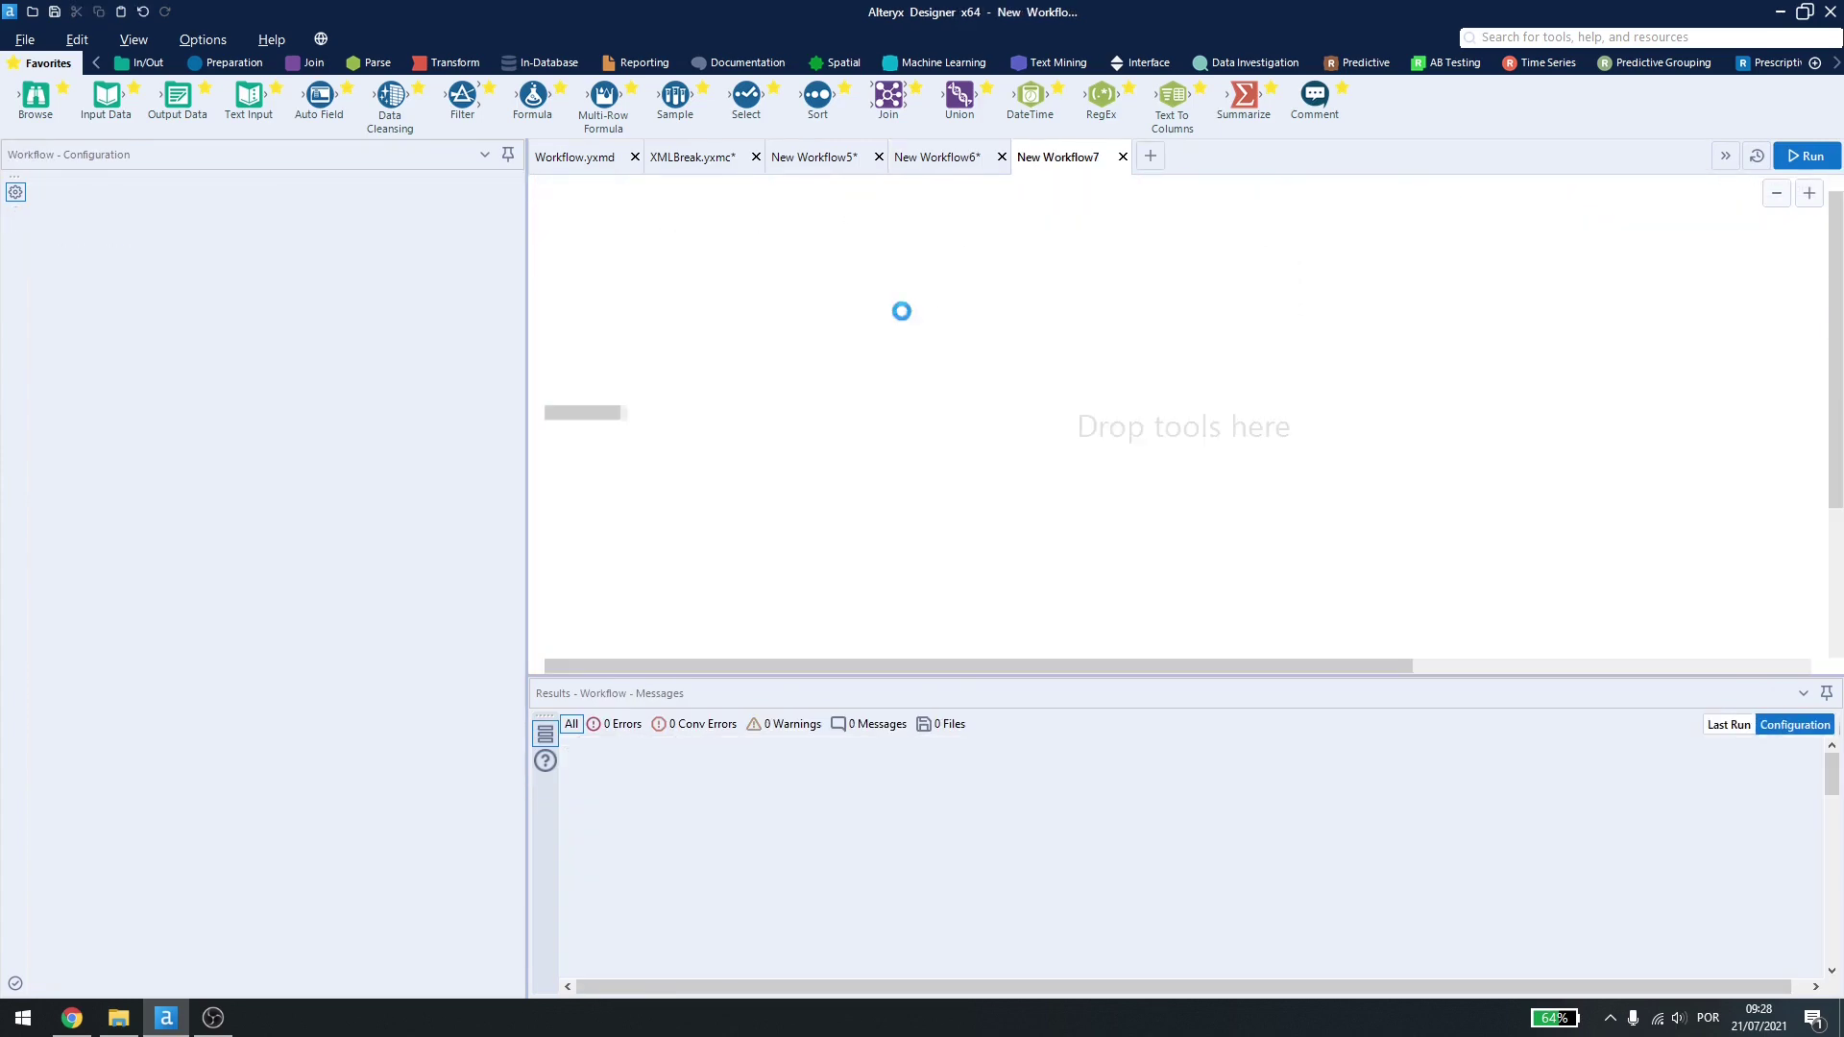
pyautogui.hotkey('ctrl', 'v')
pyautogui.click(1806, 156)
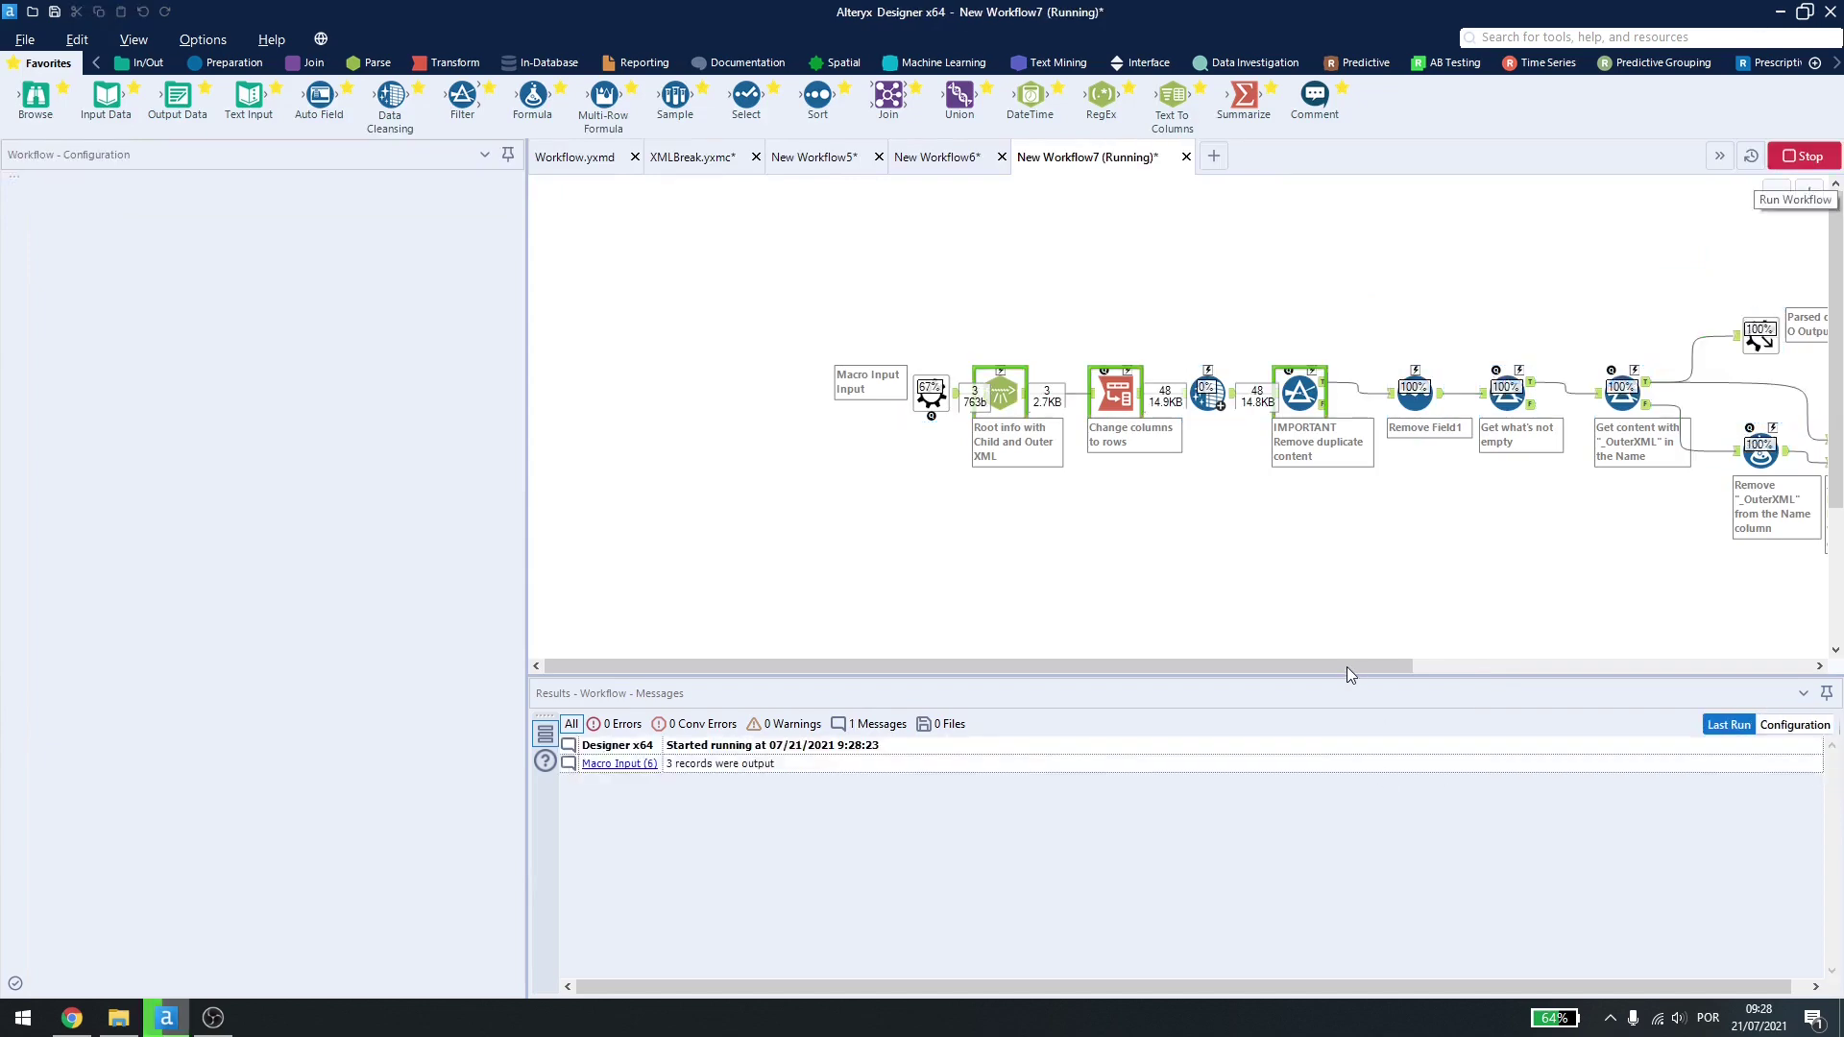
pyautogui.click(1558, 665)
pyautogui.click(1770, 542)
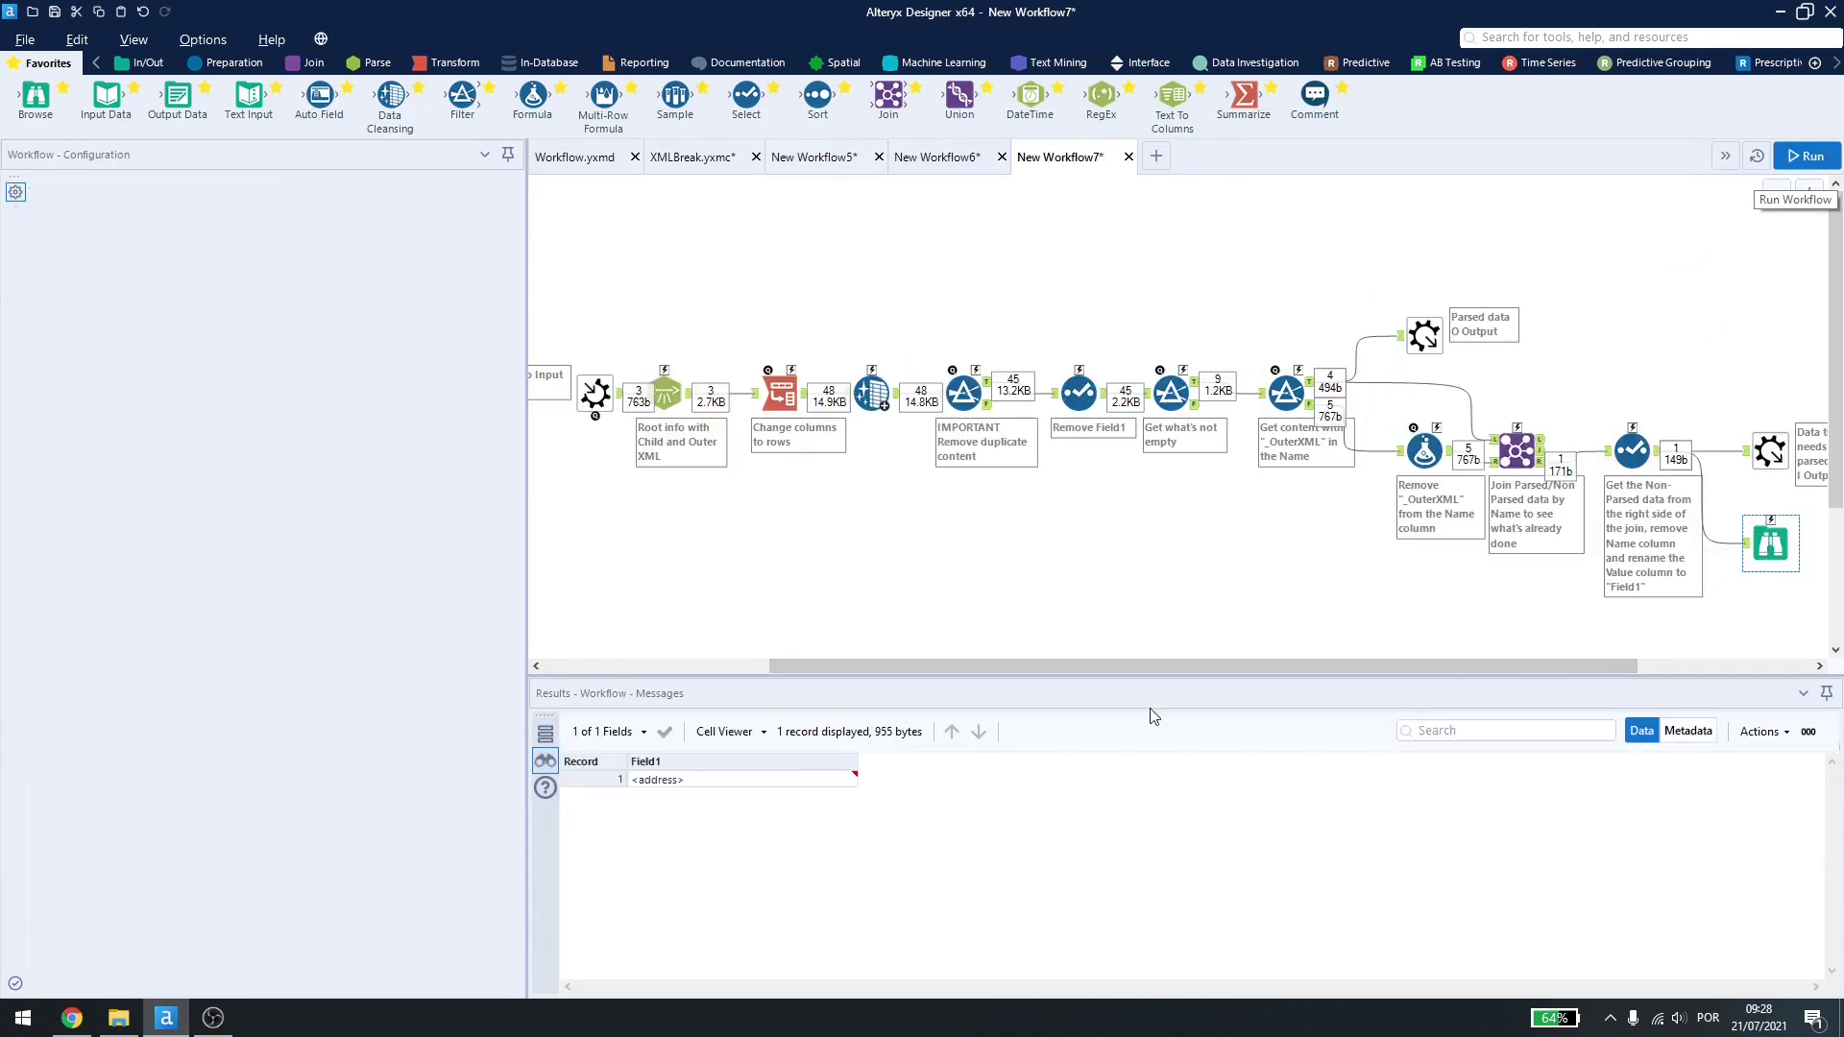
pyautogui.rightClick(660, 779)
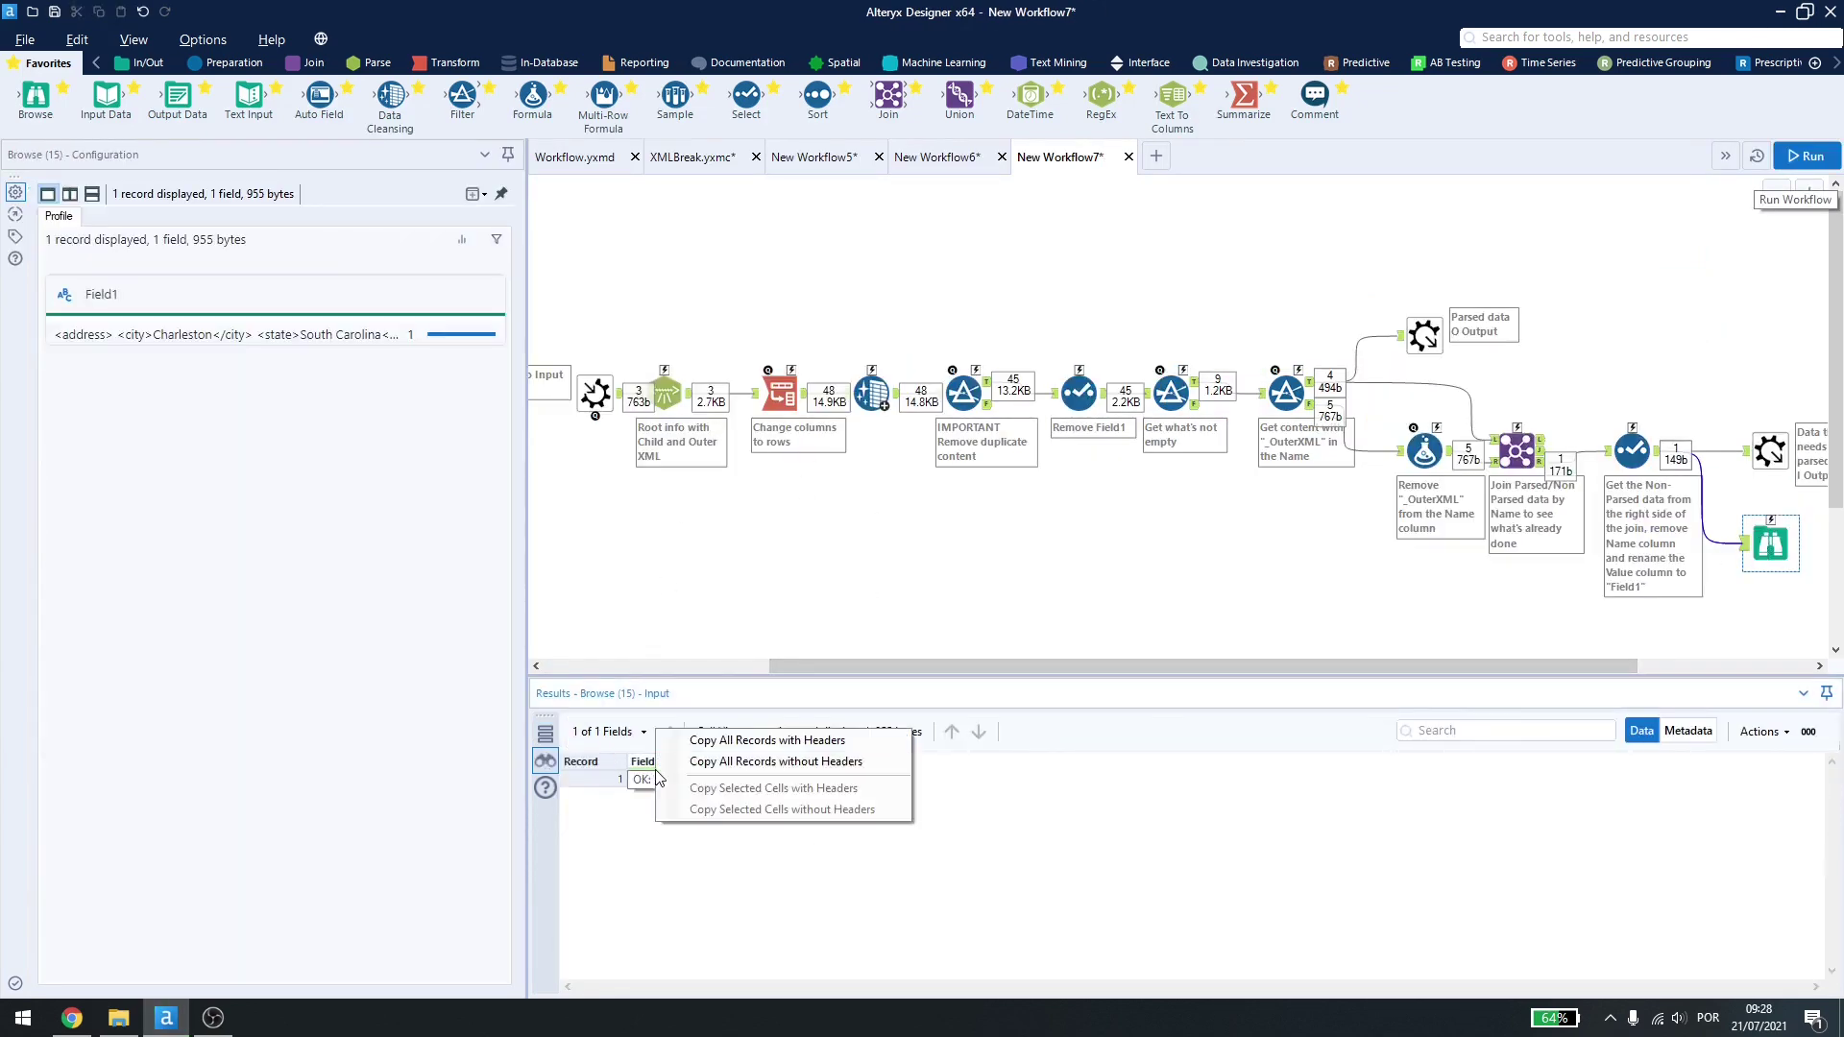
pyautogui.click(723, 765)
# Step: Replace the Macro Input's sample rows with the pasted address record
pyautogui.click(594, 394)
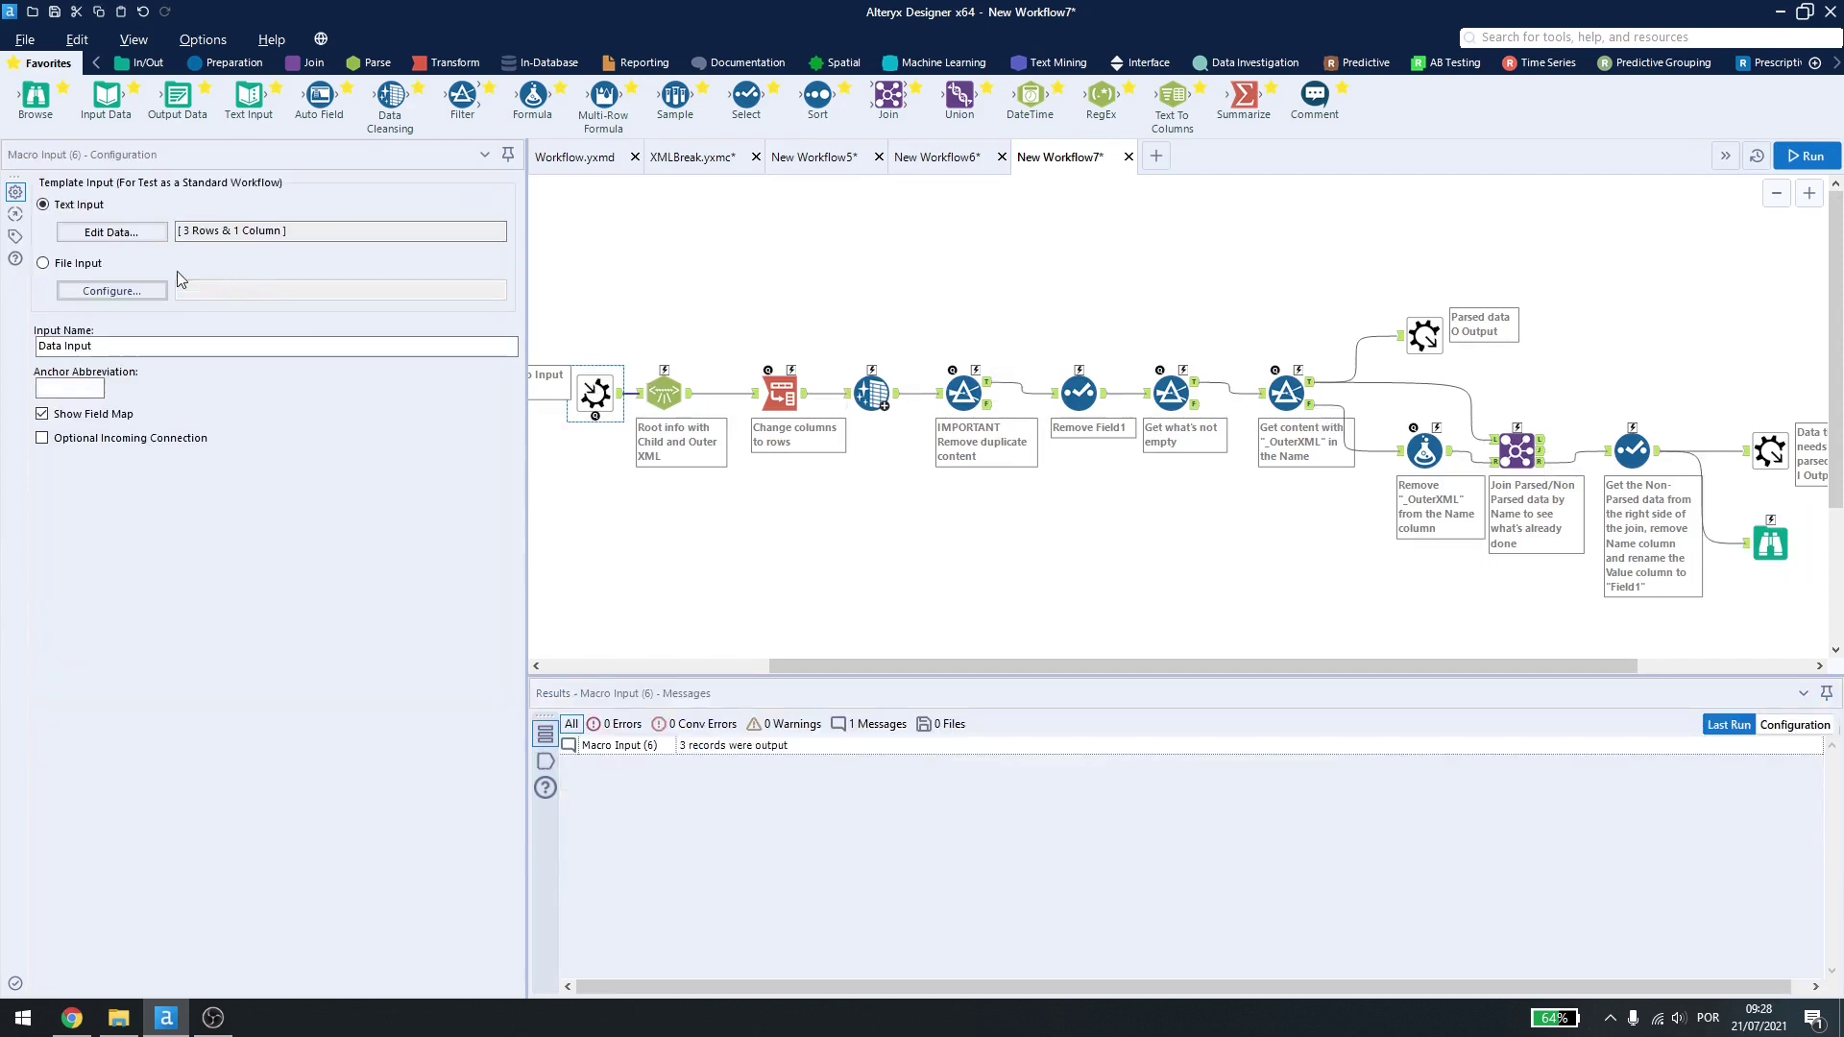
pyautogui.click(111, 232)
pyautogui.click(797, 284)
pyautogui.click(816, 315)
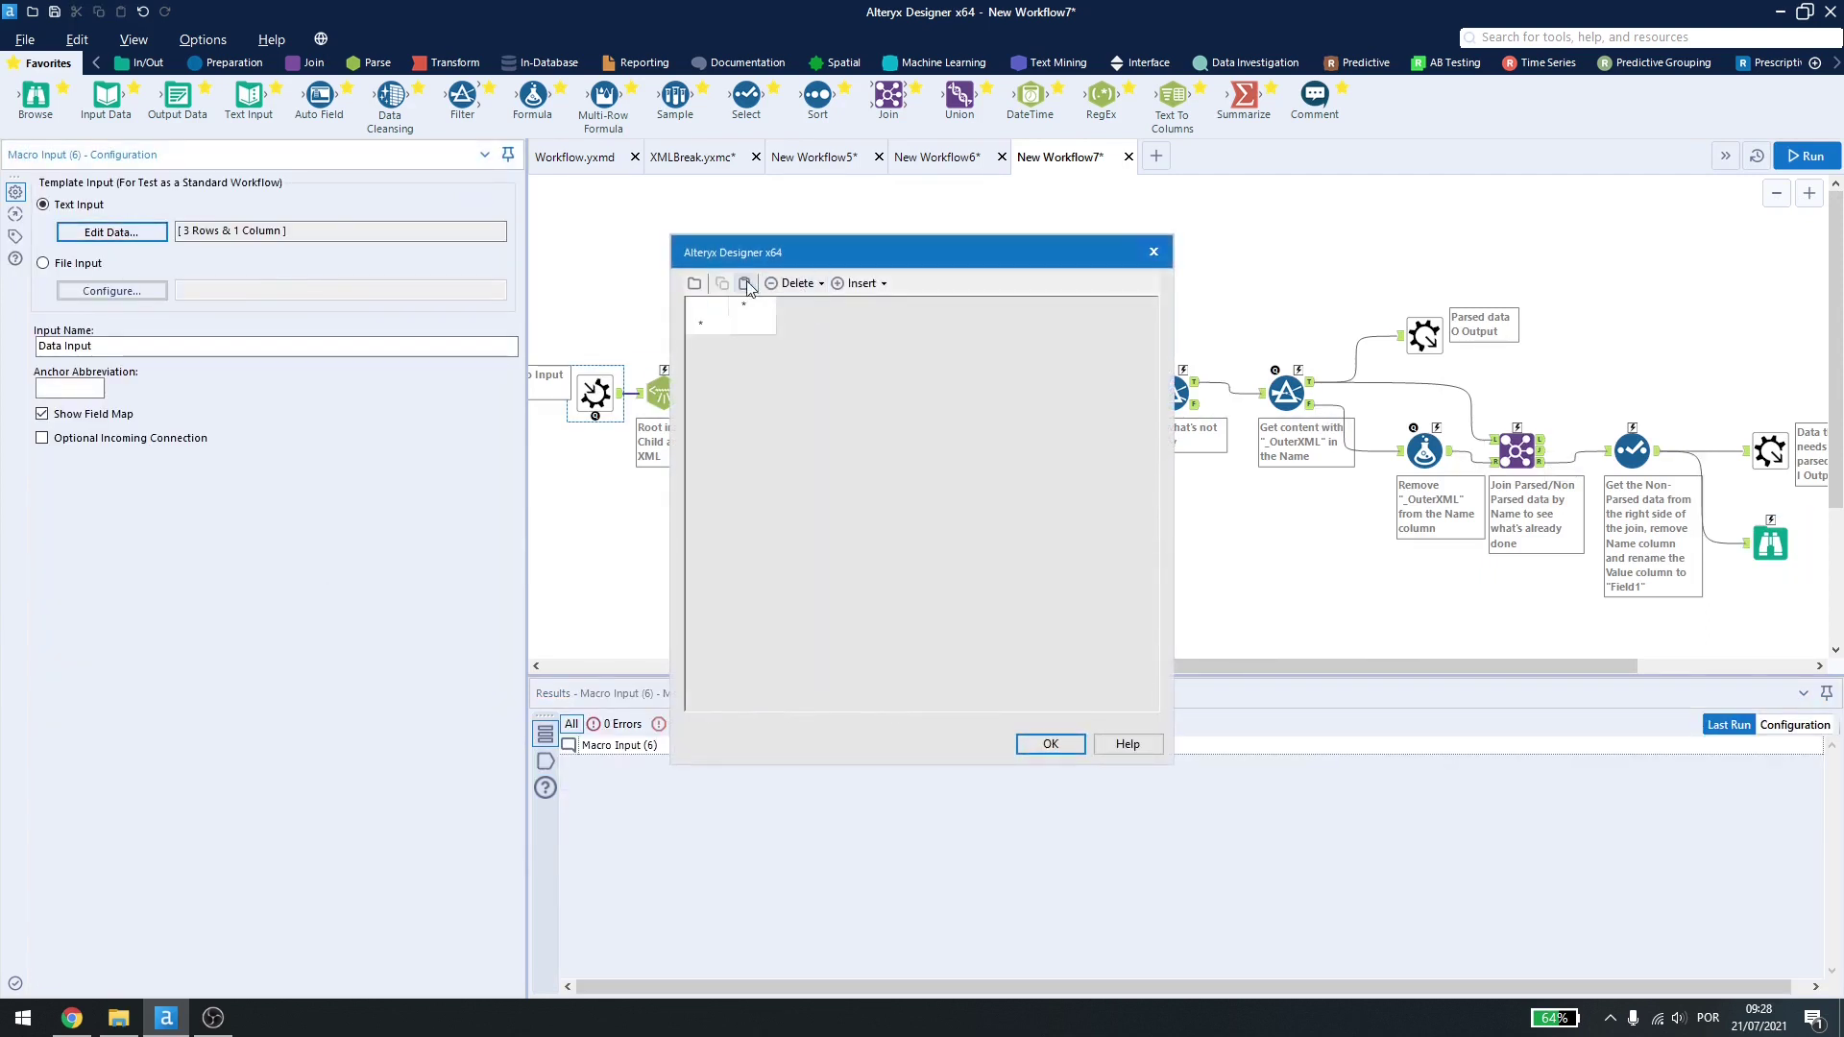
pyautogui.click(744, 283)
pyautogui.click(1049, 744)
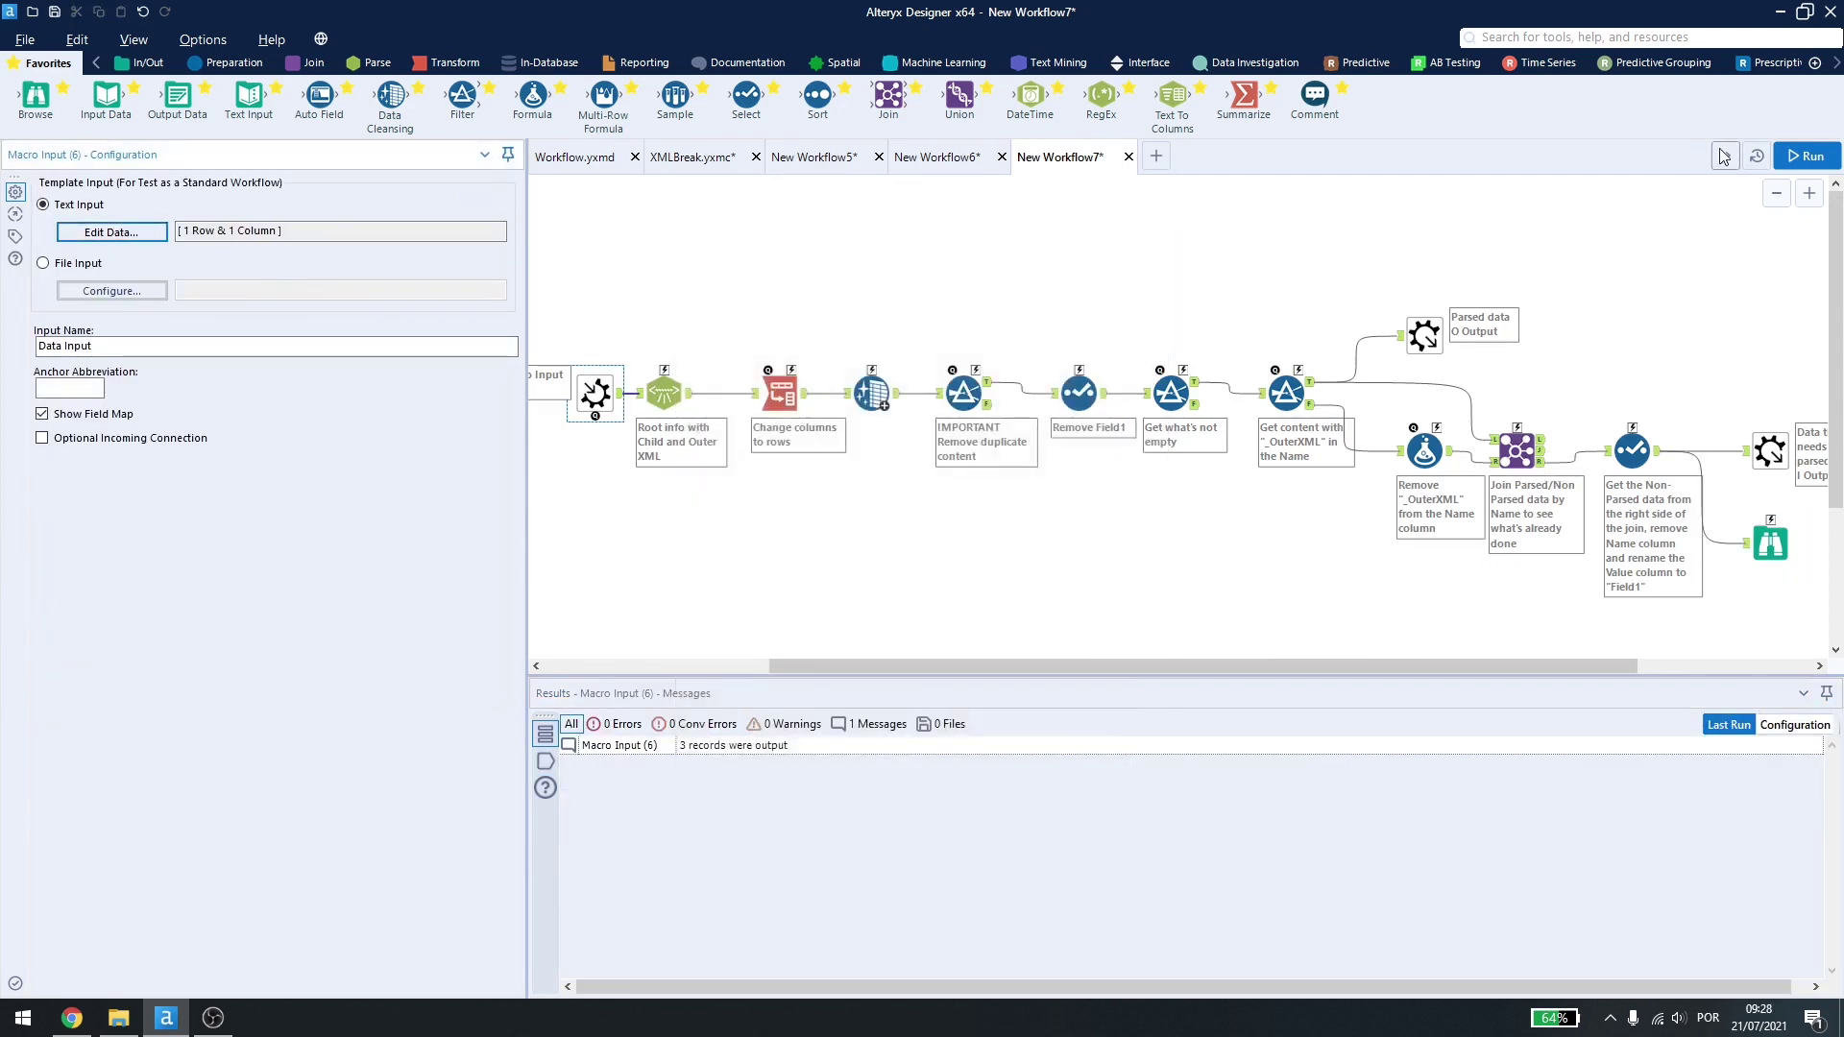
# Step: Rerun and confirm 0 unparsed and 3 parsed records: city, state and country
pyautogui.click(1808, 157)
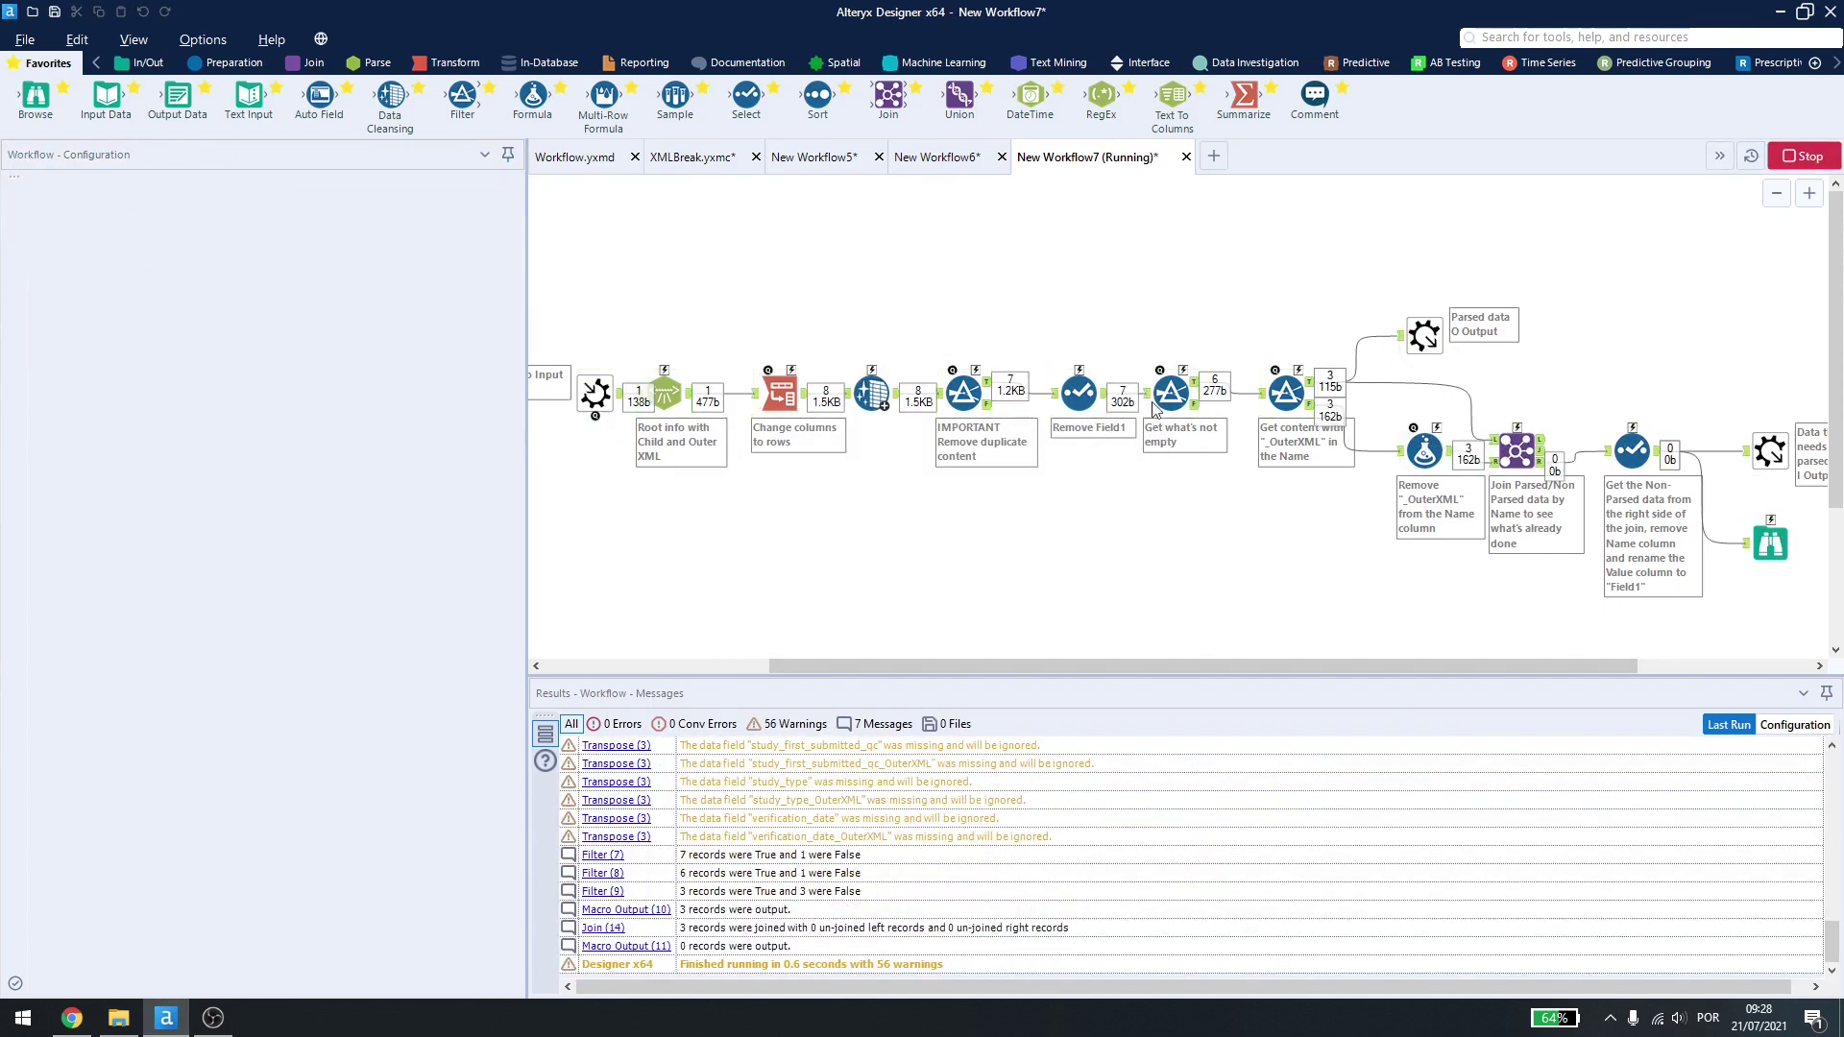
pyautogui.click(1778, 546)
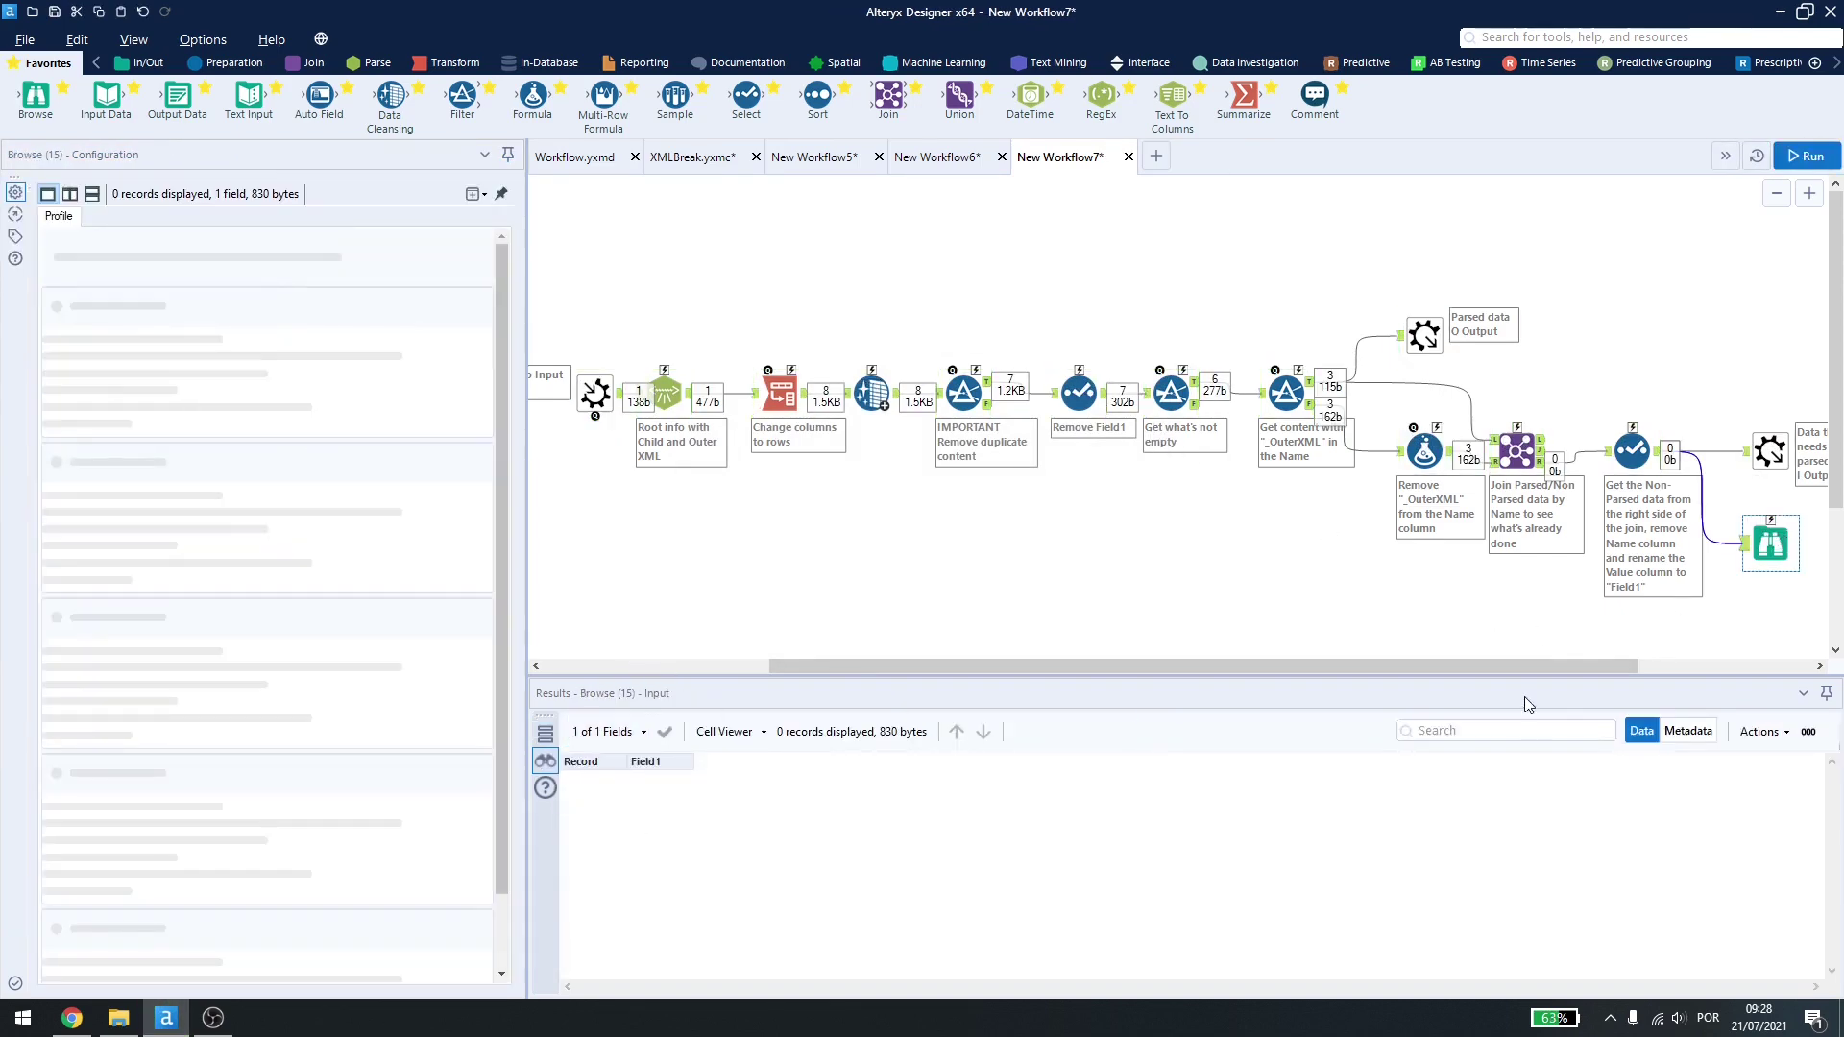
pyautogui.click(1424, 335)
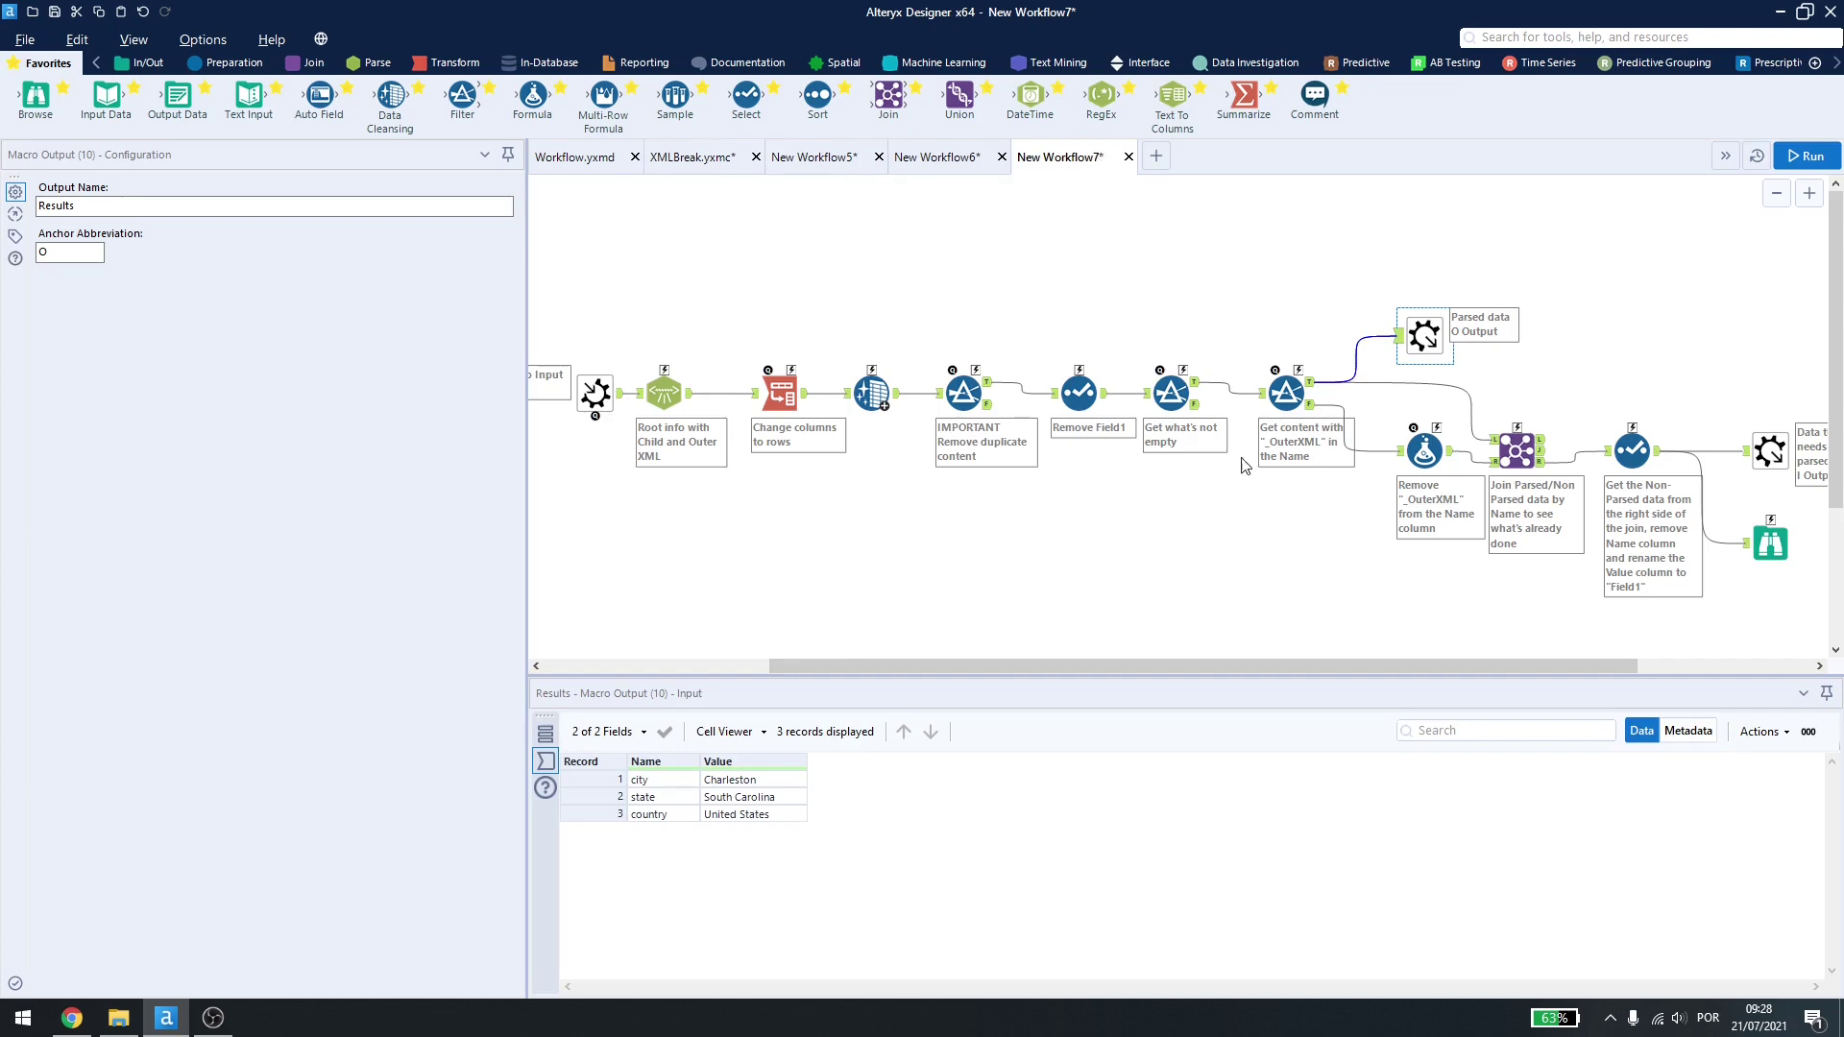
# Step: In XMLBreak.yxmc's Workflow configuration, show the Macro type list set to Iterative Macro
pyautogui.click(699, 158)
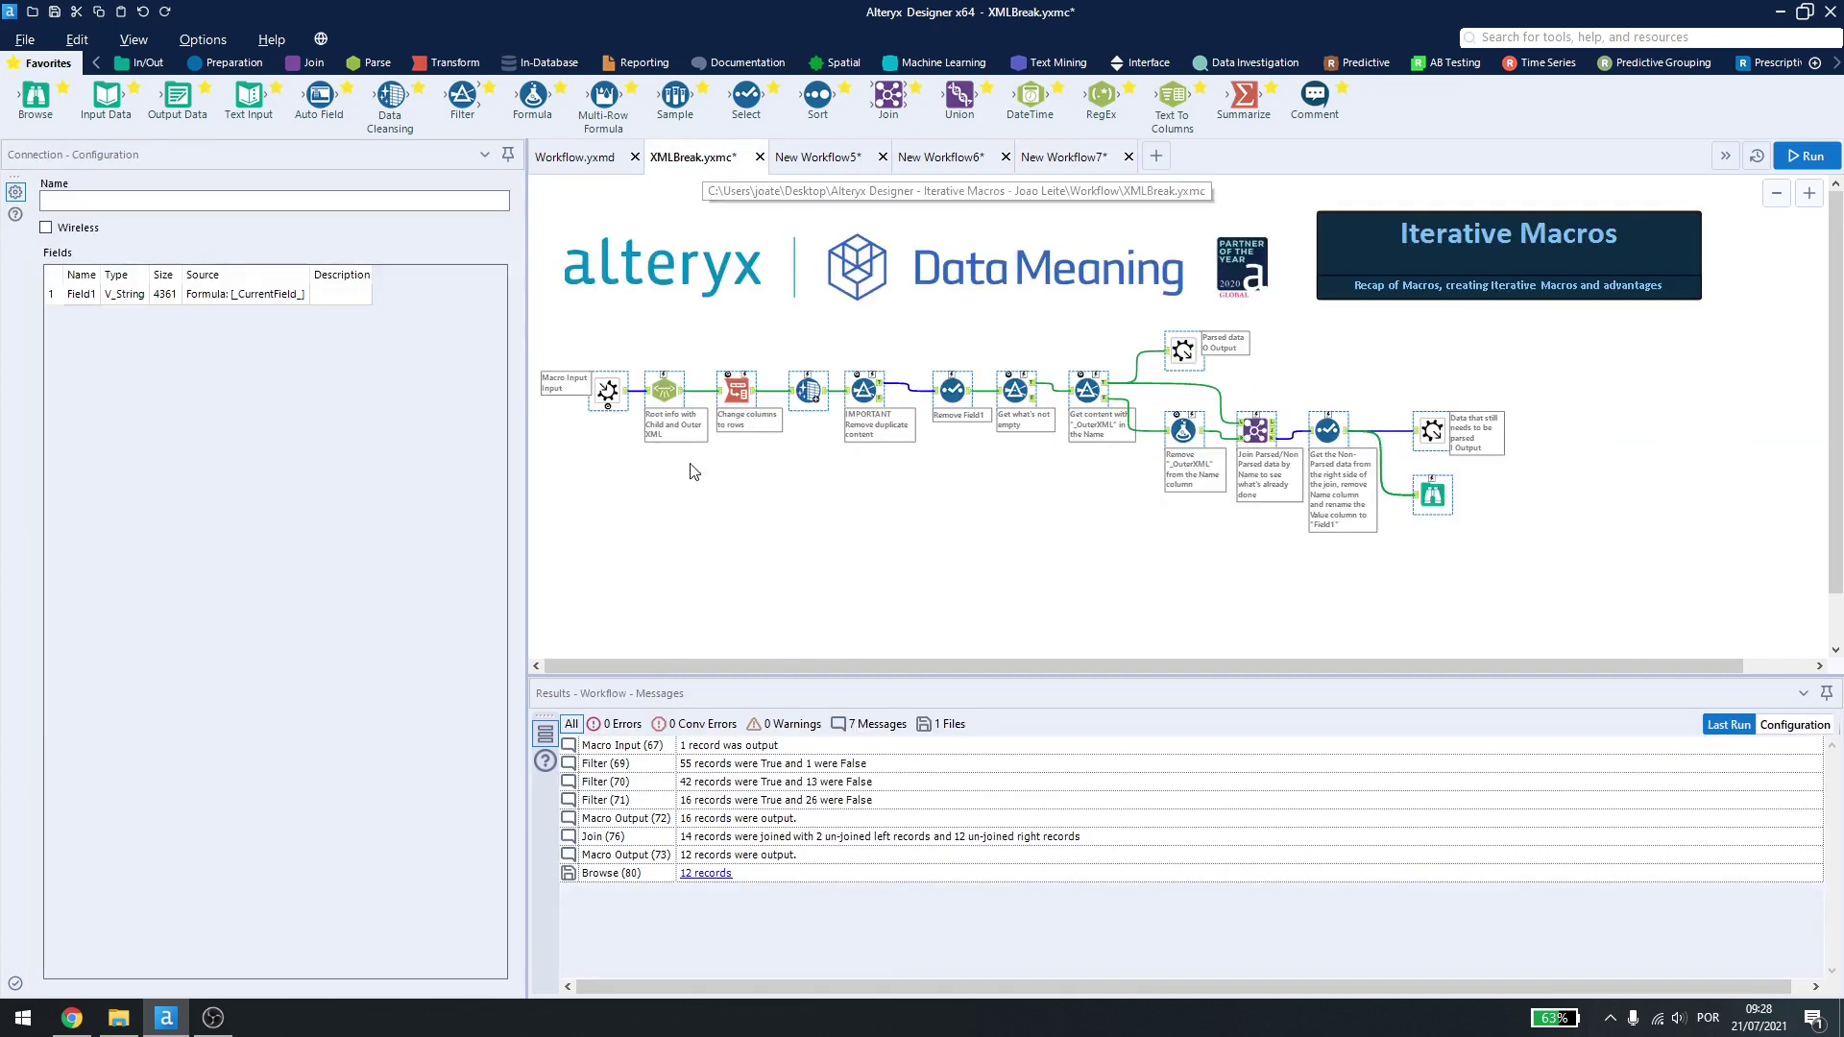
pyautogui.click(750, 481)
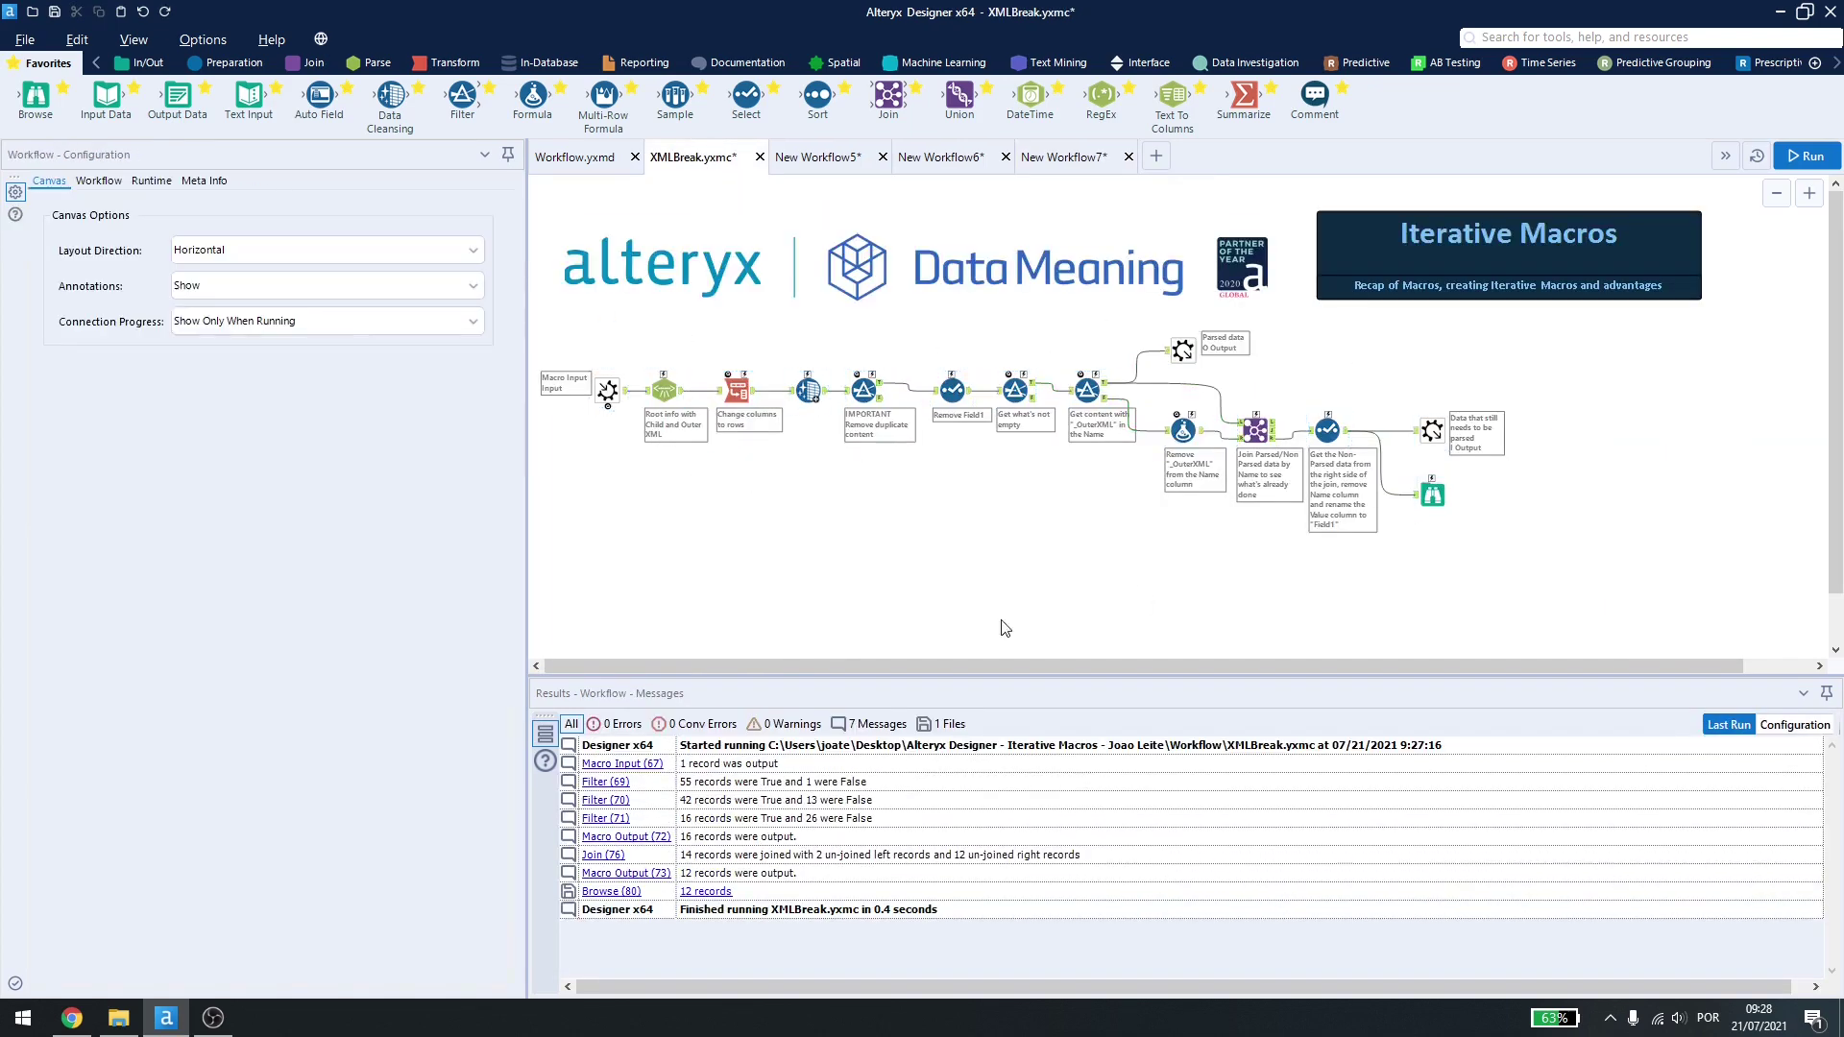
pyautogui.click(98, 183)
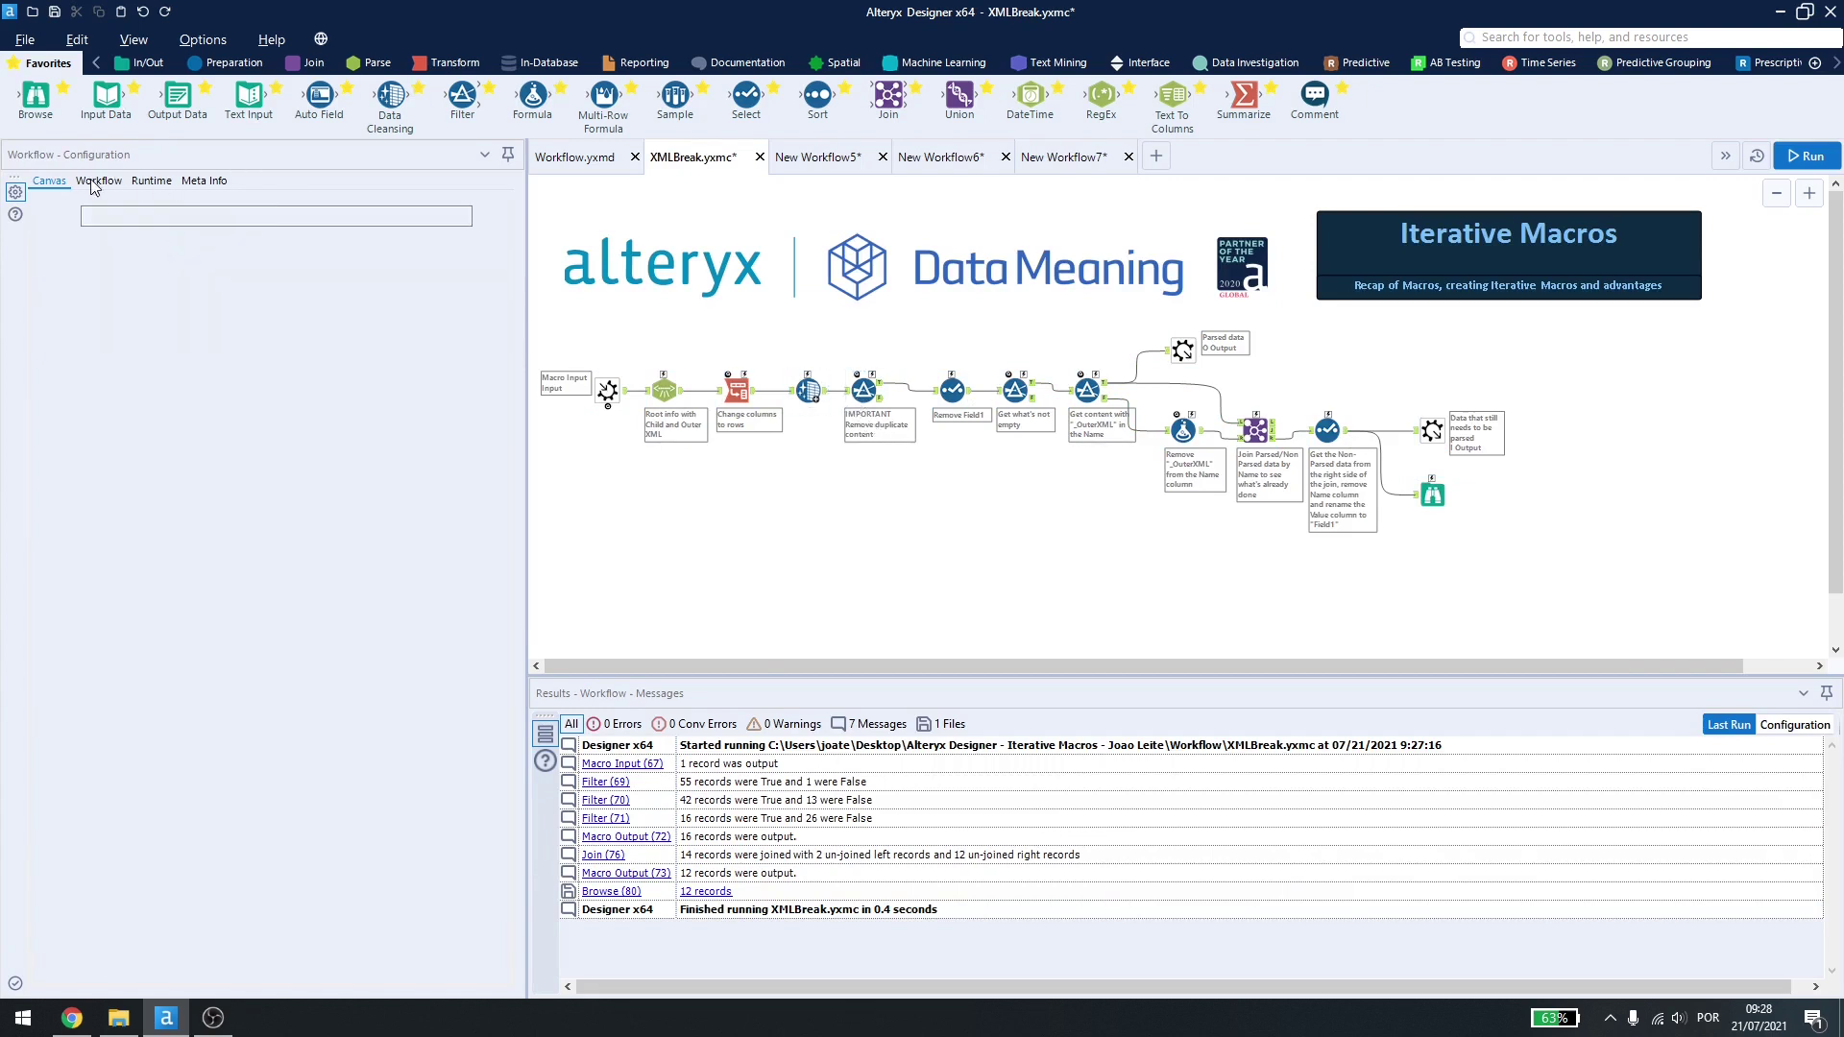
pyautogui.click(240, 295)
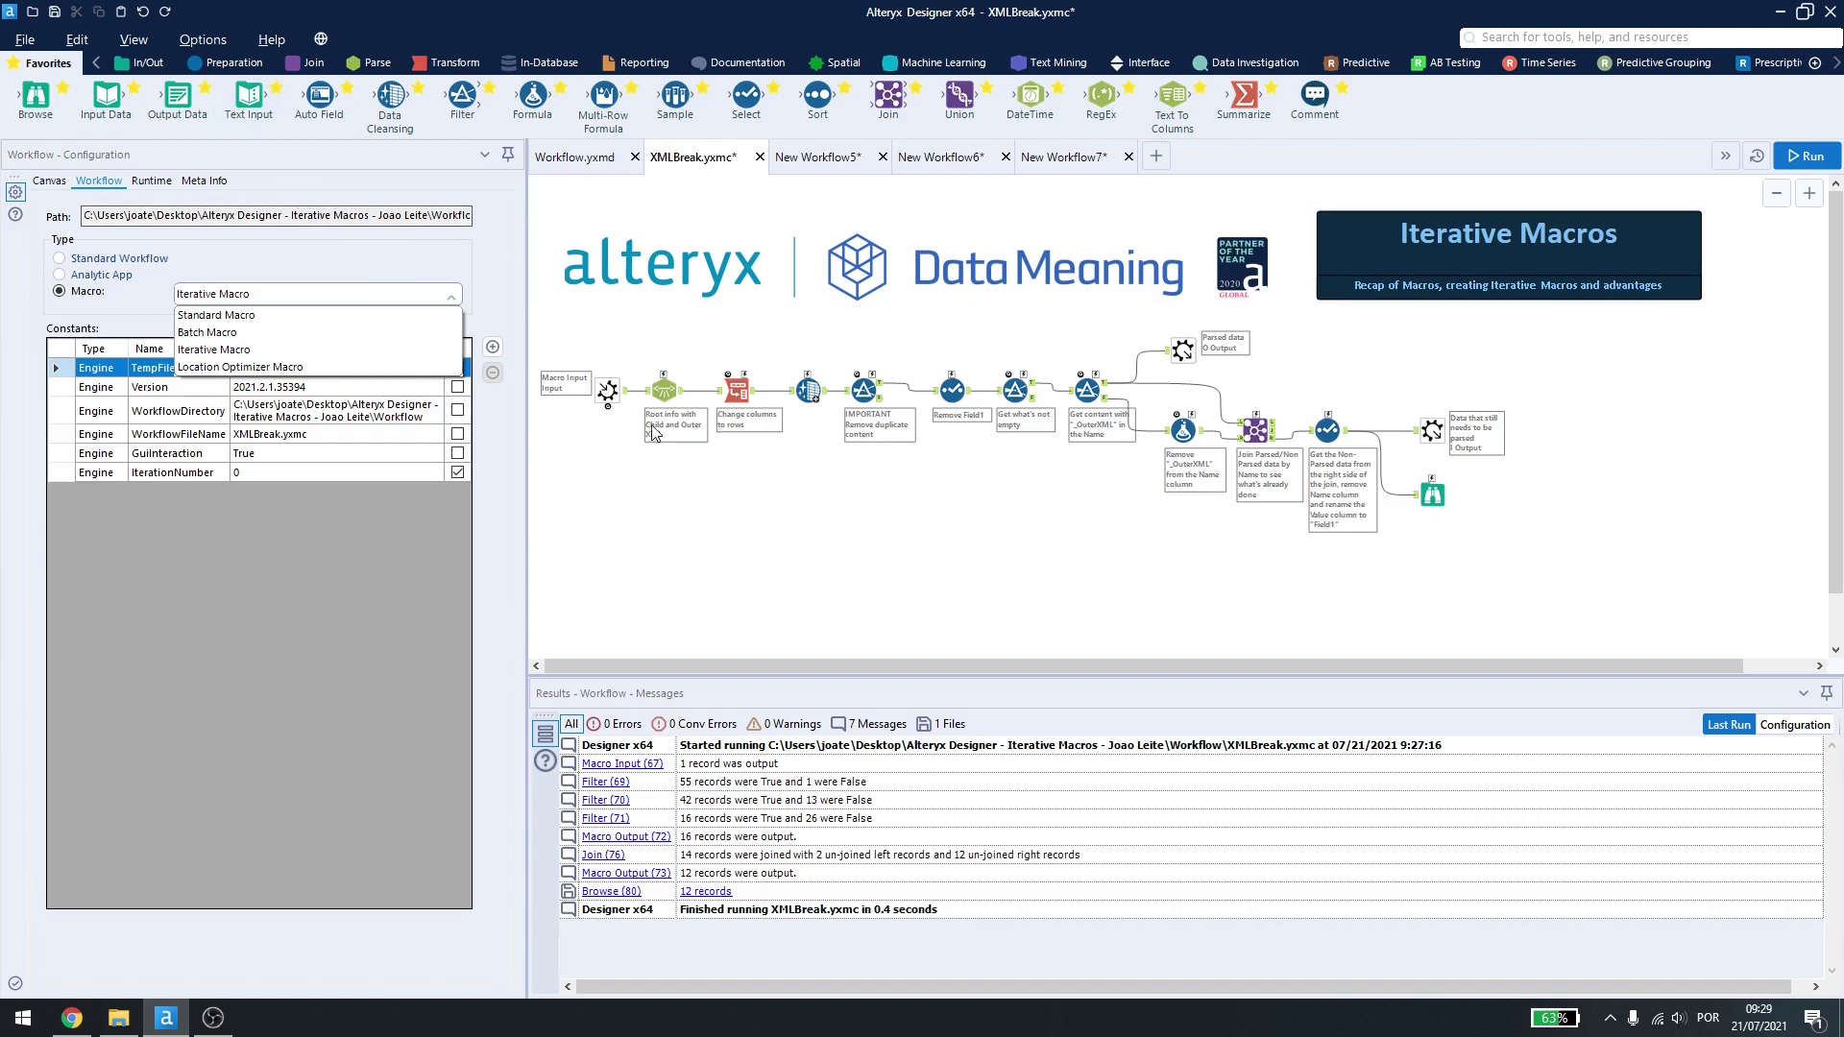
# Step: In Interface Designer properties, set Data Input as iteration input and Iteration Output as output
pyautogui.click(133, 39)
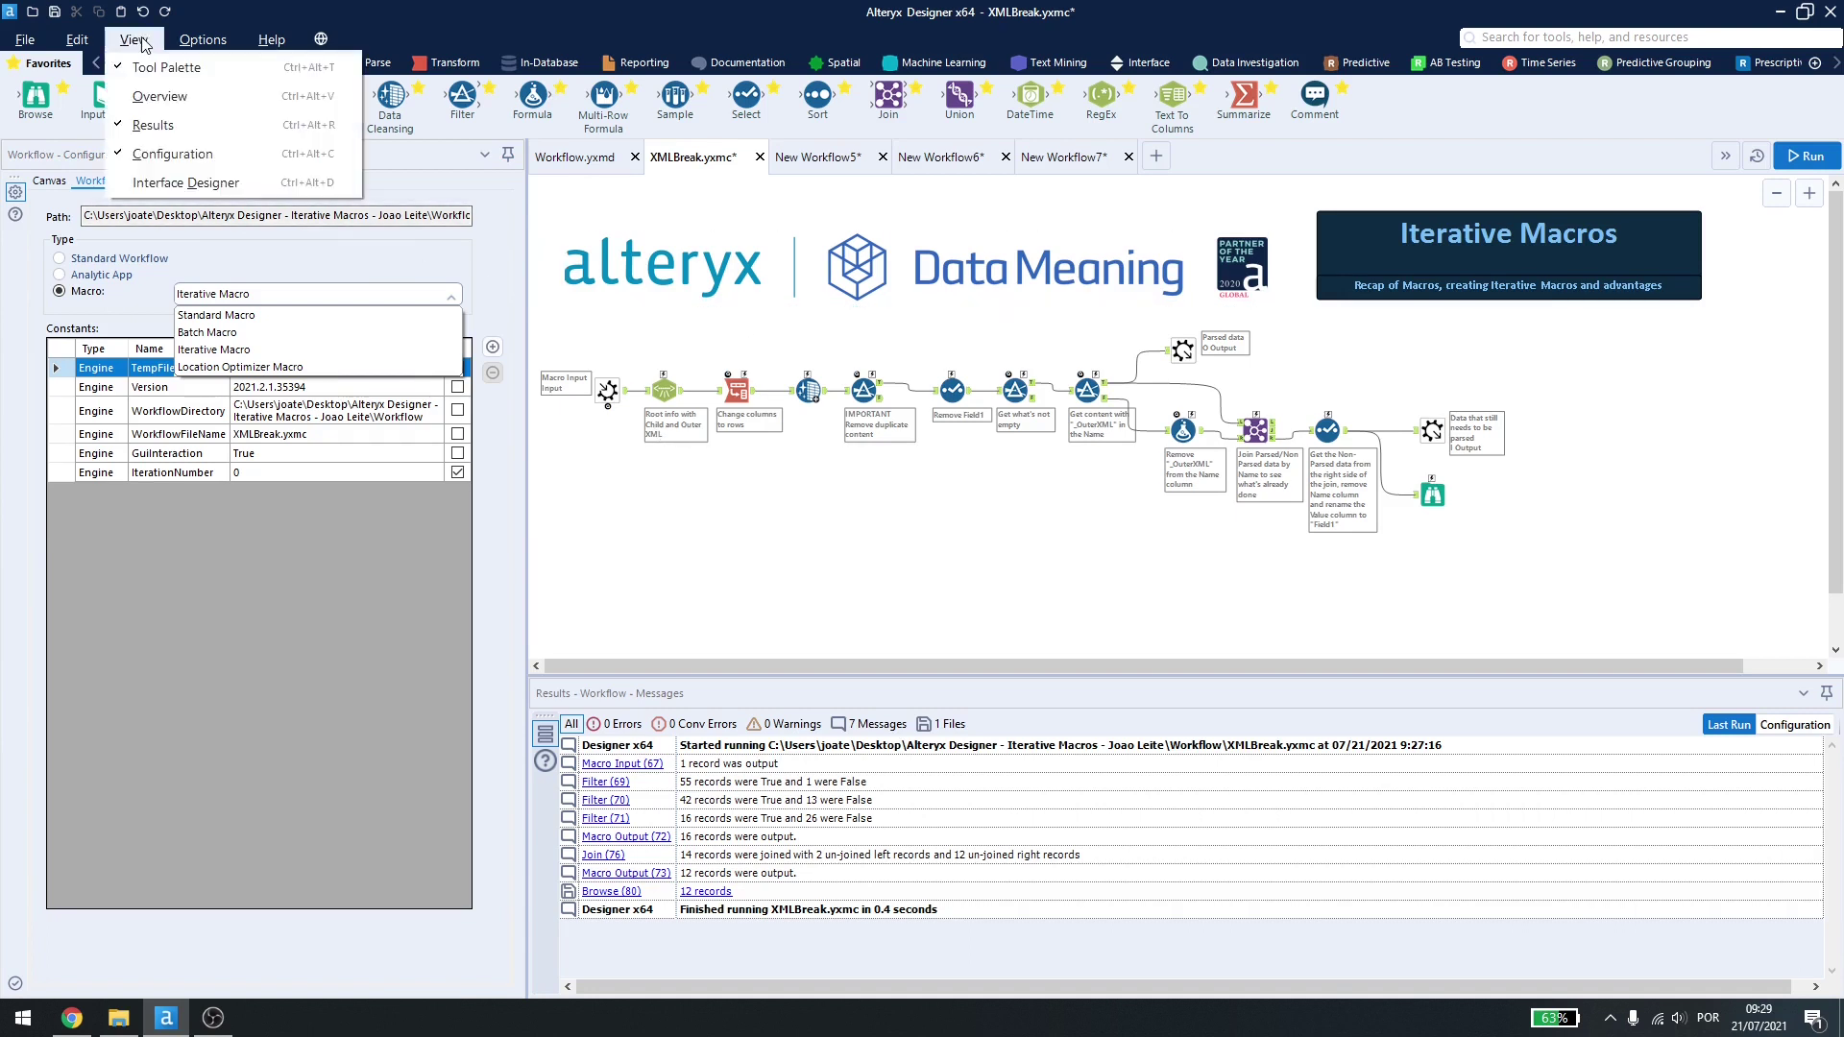
pyautogui.click(213, 184)
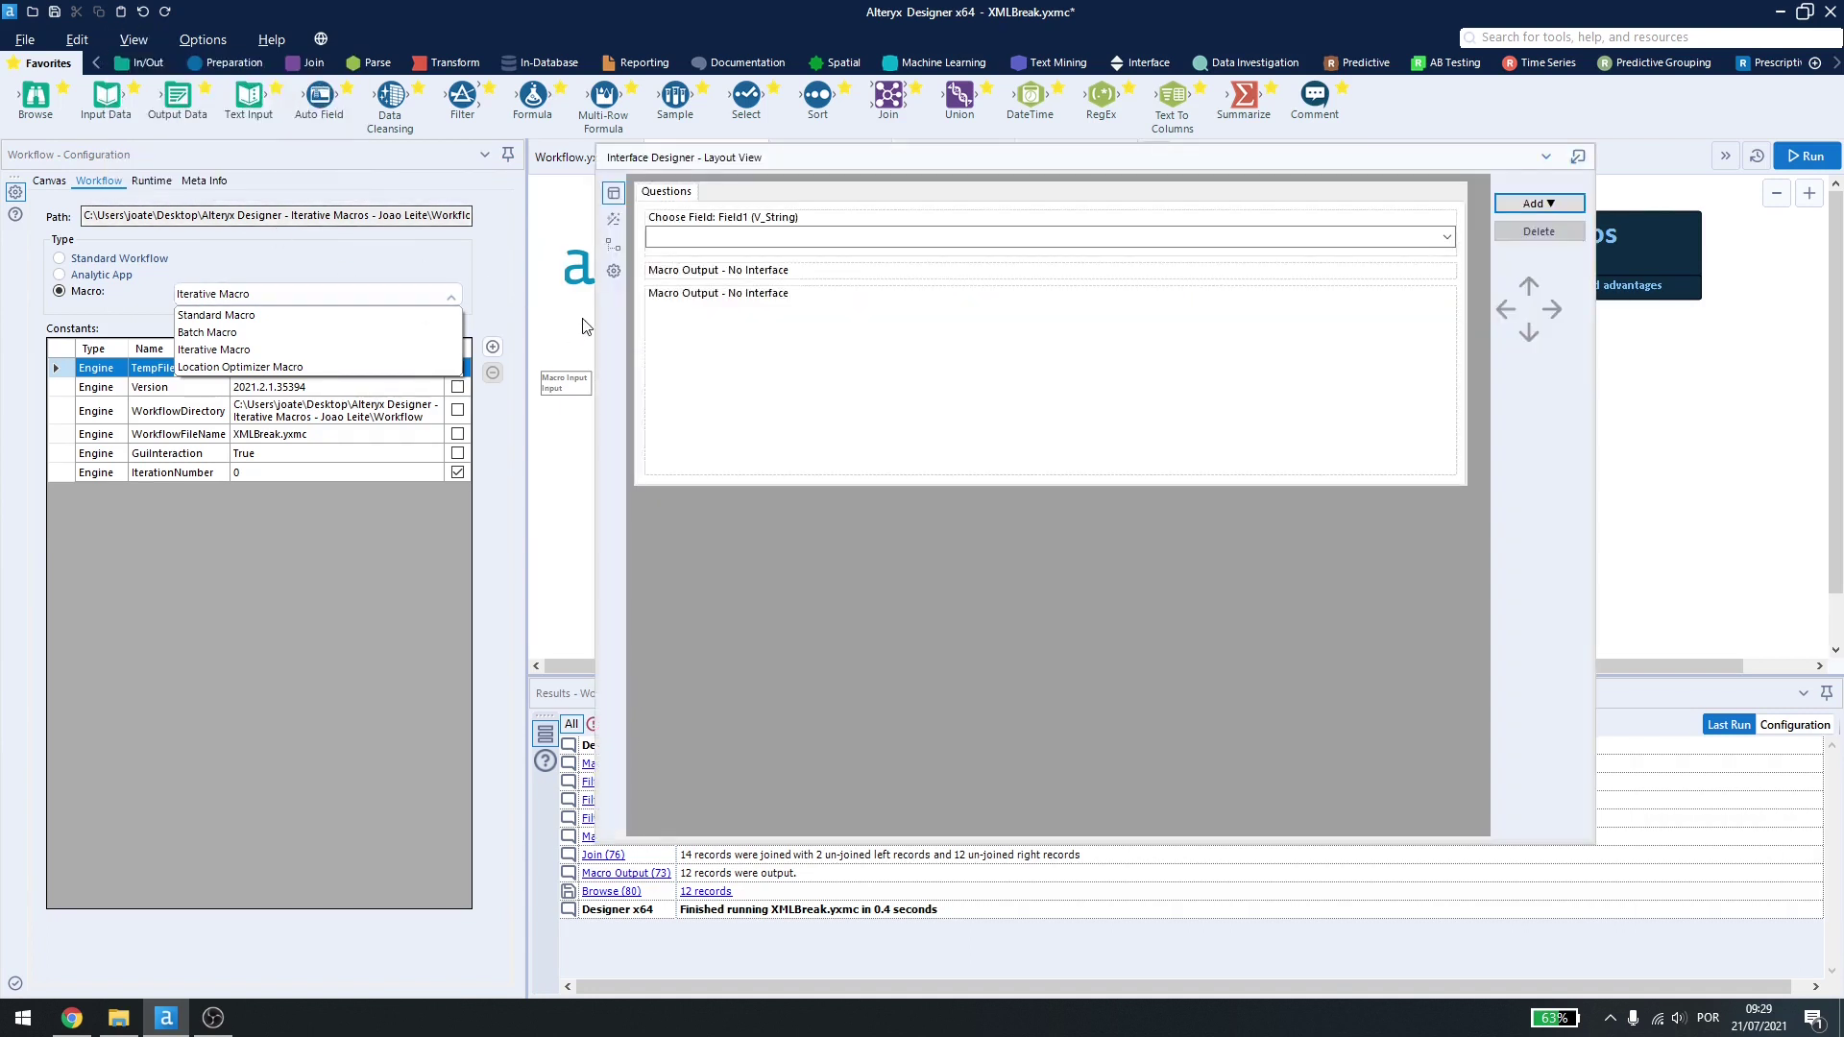
pyautogui.click(610, 274)
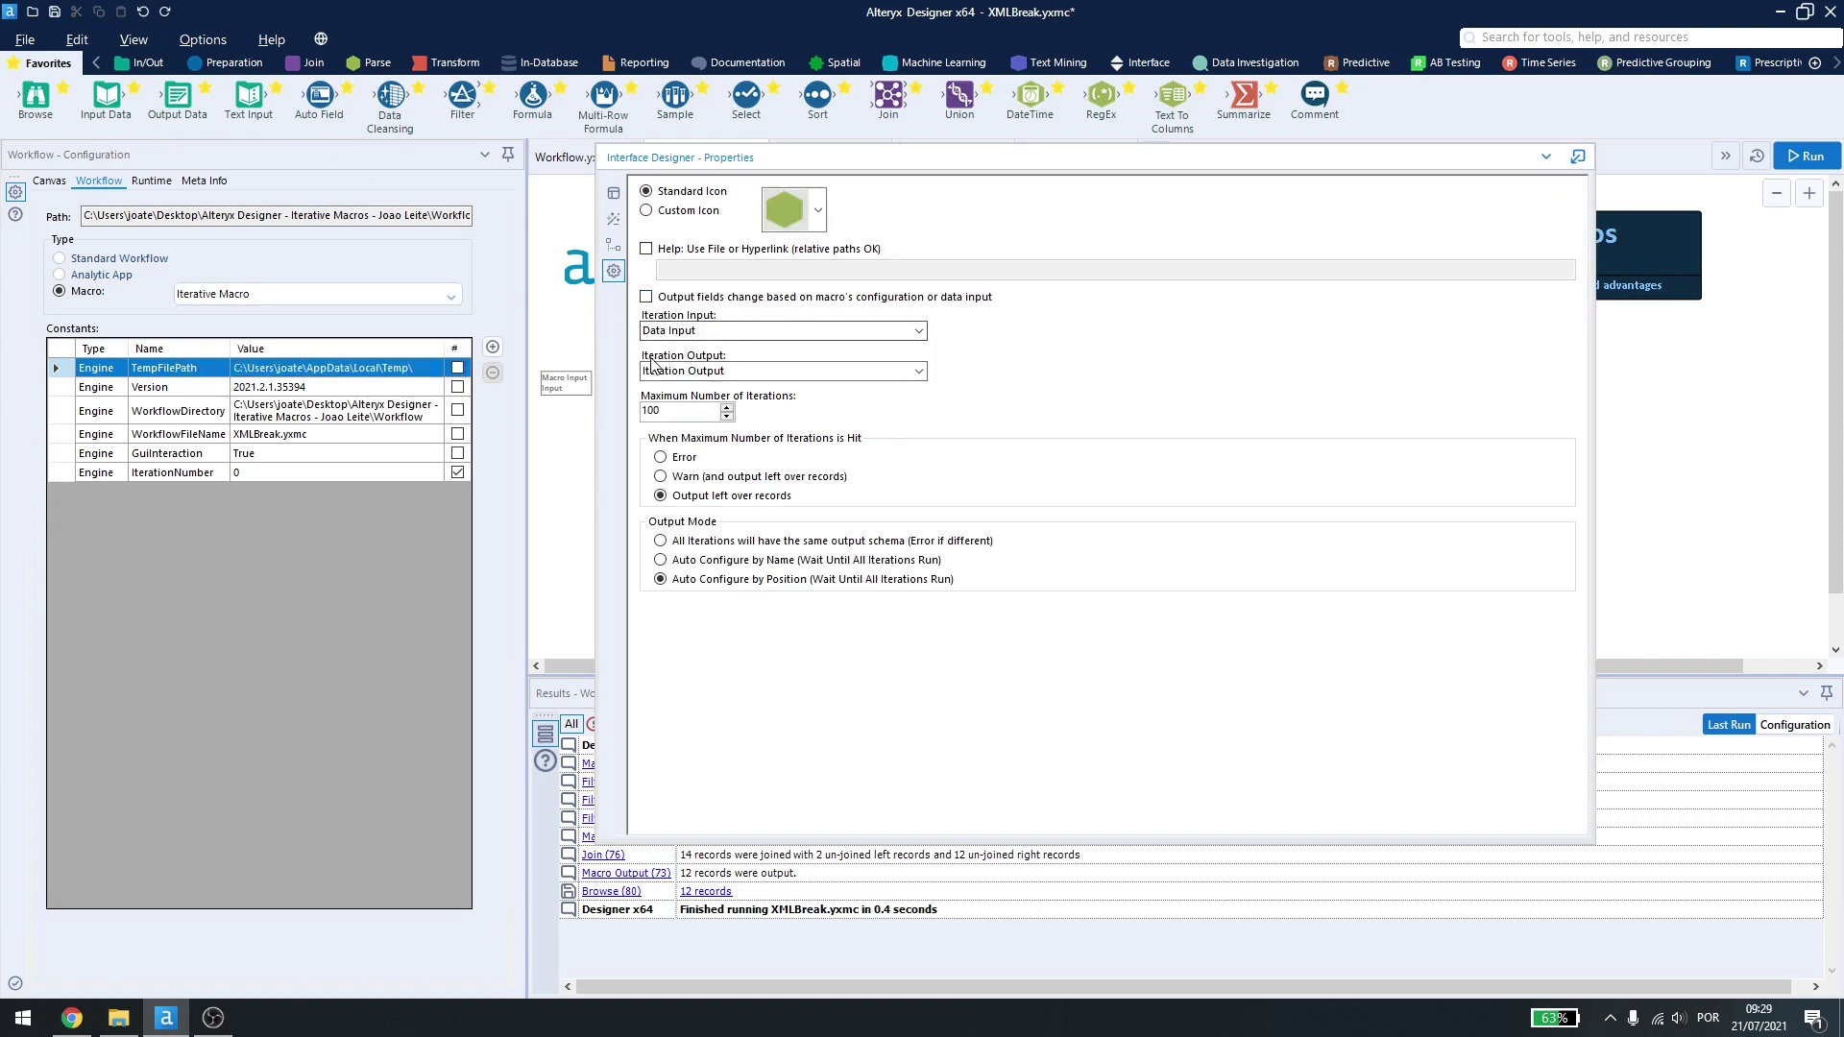
pyautogui.moveTo(626, 228); pyautogui.dragTo(836, 245)
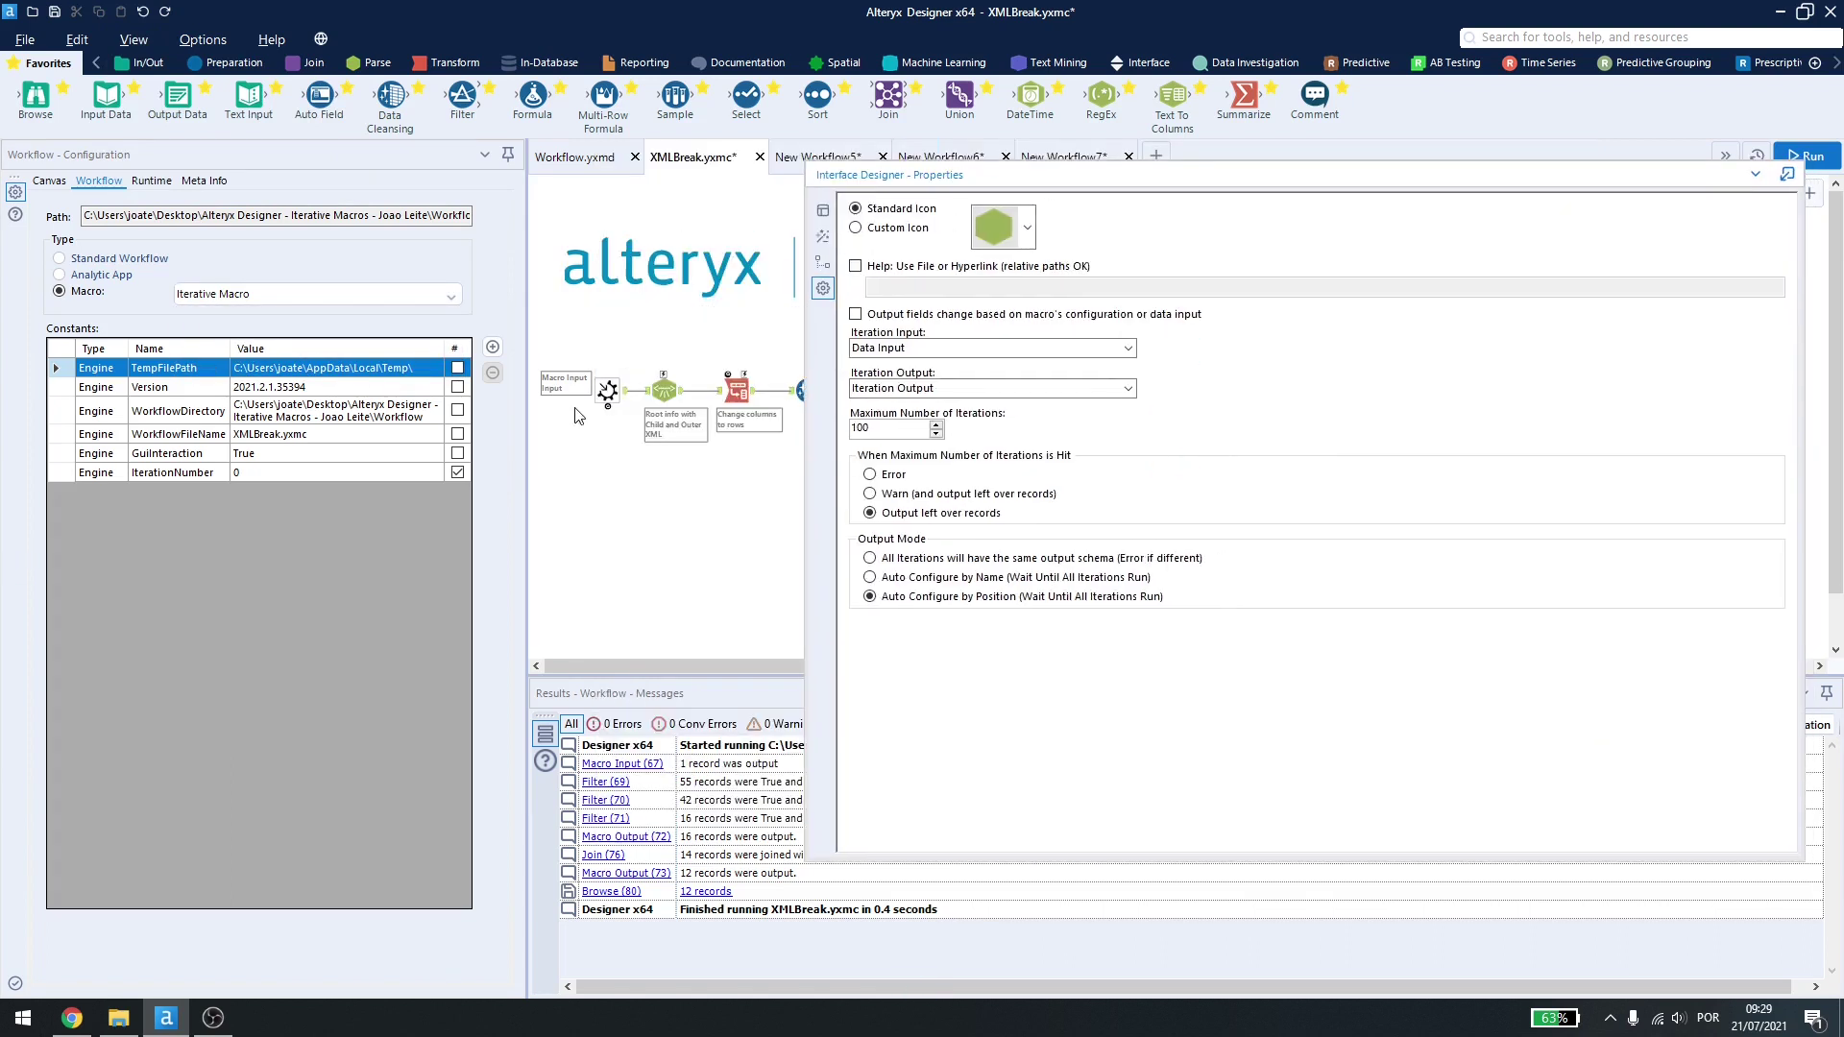
pyautogui.click(608, 391)
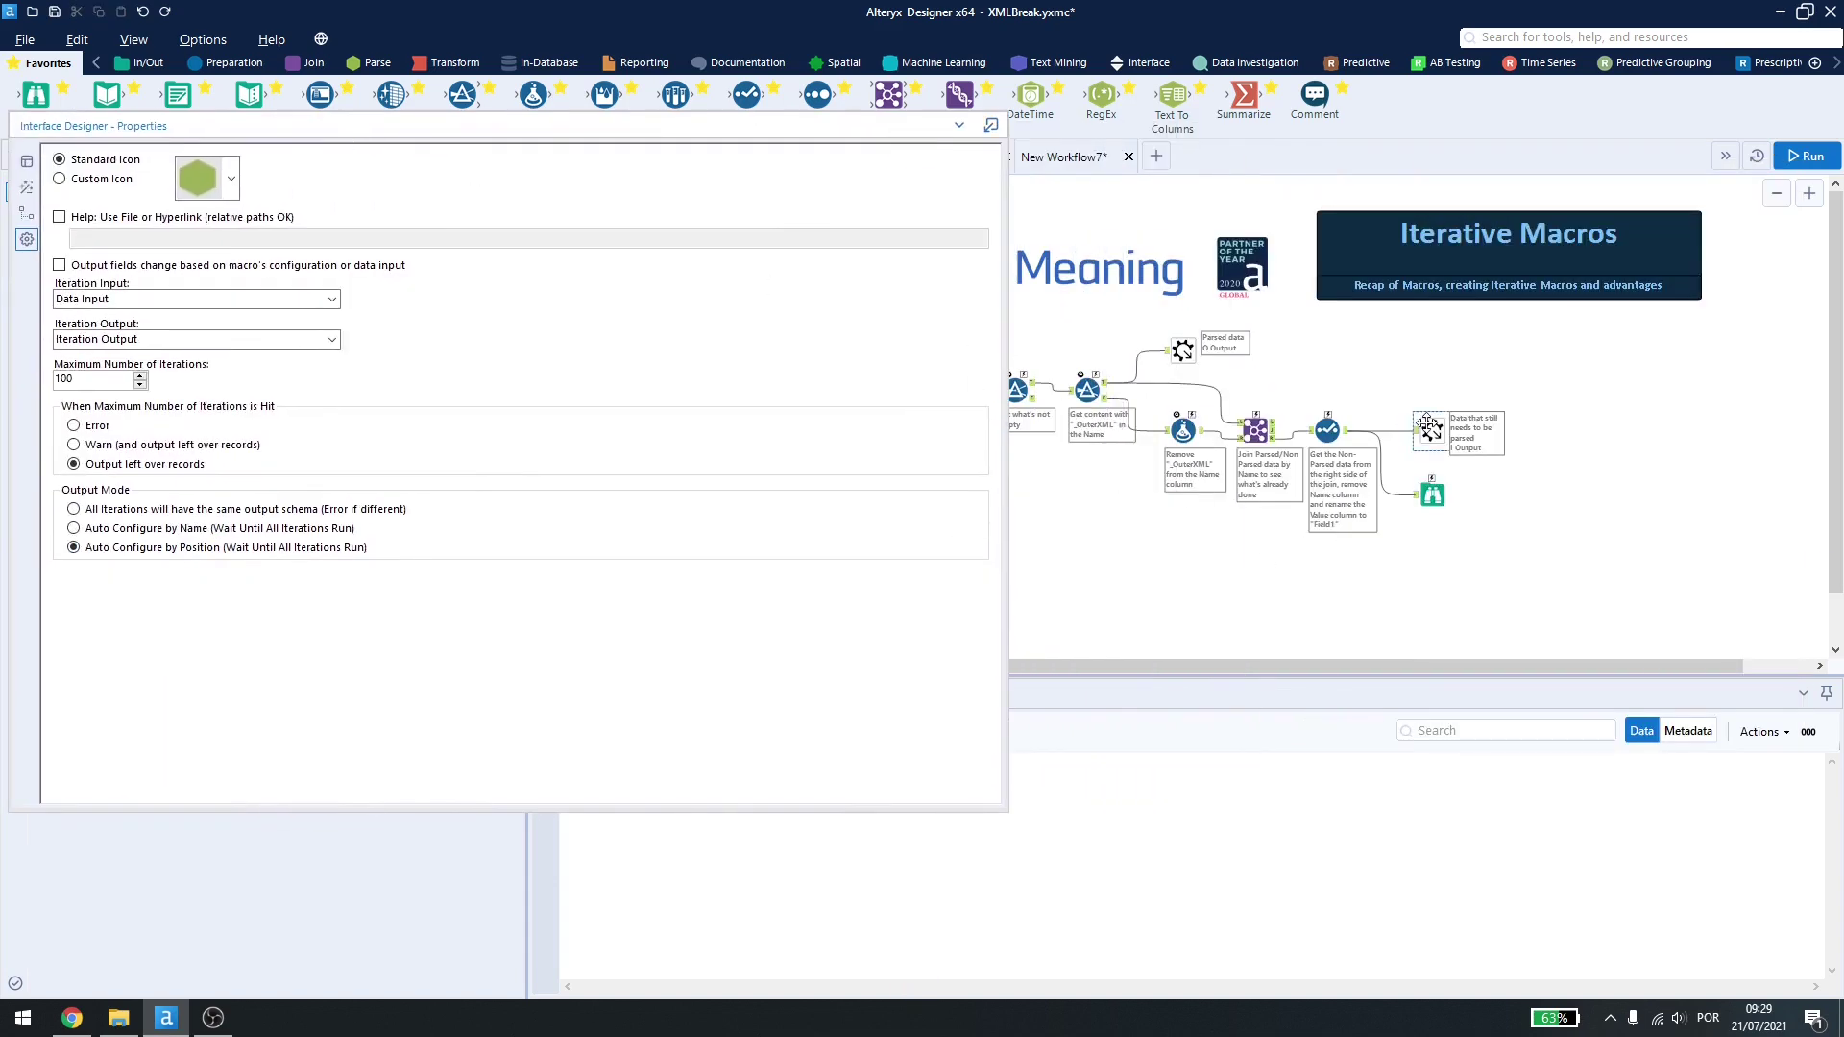
pyautogui.click(1430, 430)
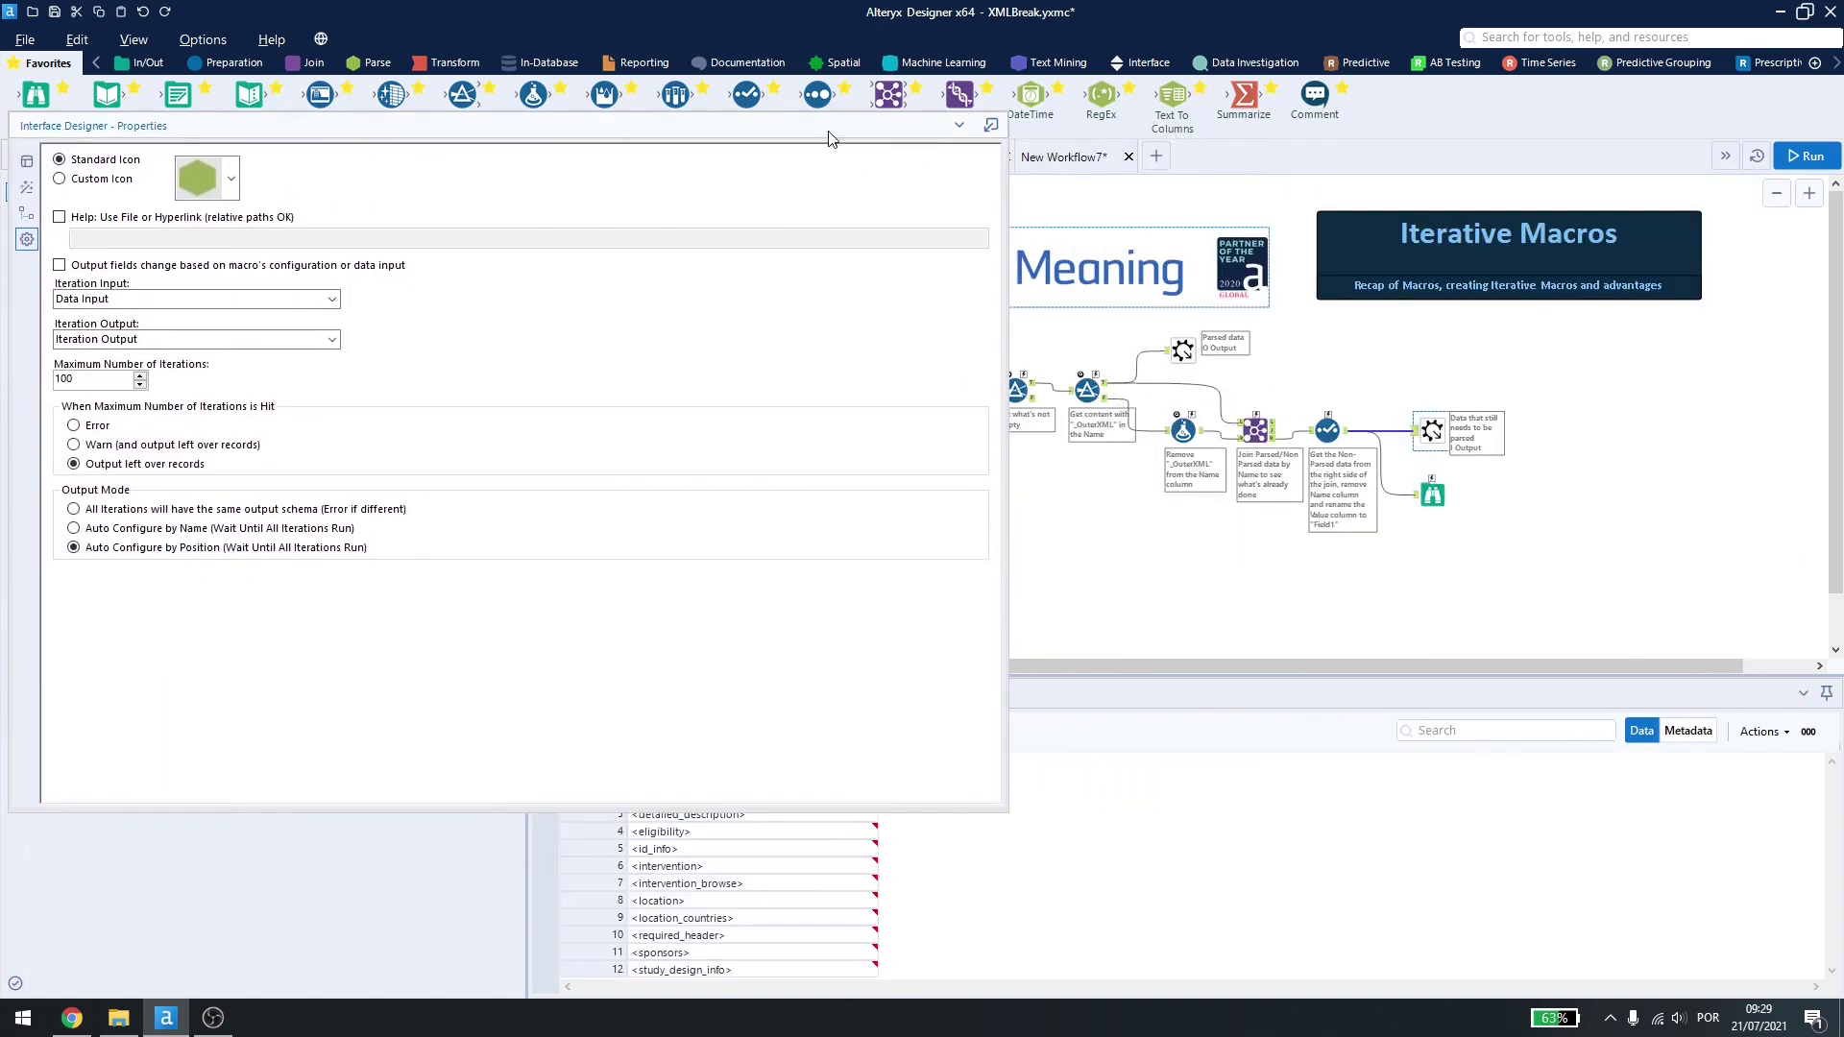
# Step: Set maximum iterations to 100, output left over records, and hide the properties window
pyautogui.moveTo(229, 124); pyautogui.dragTo(559, 138)
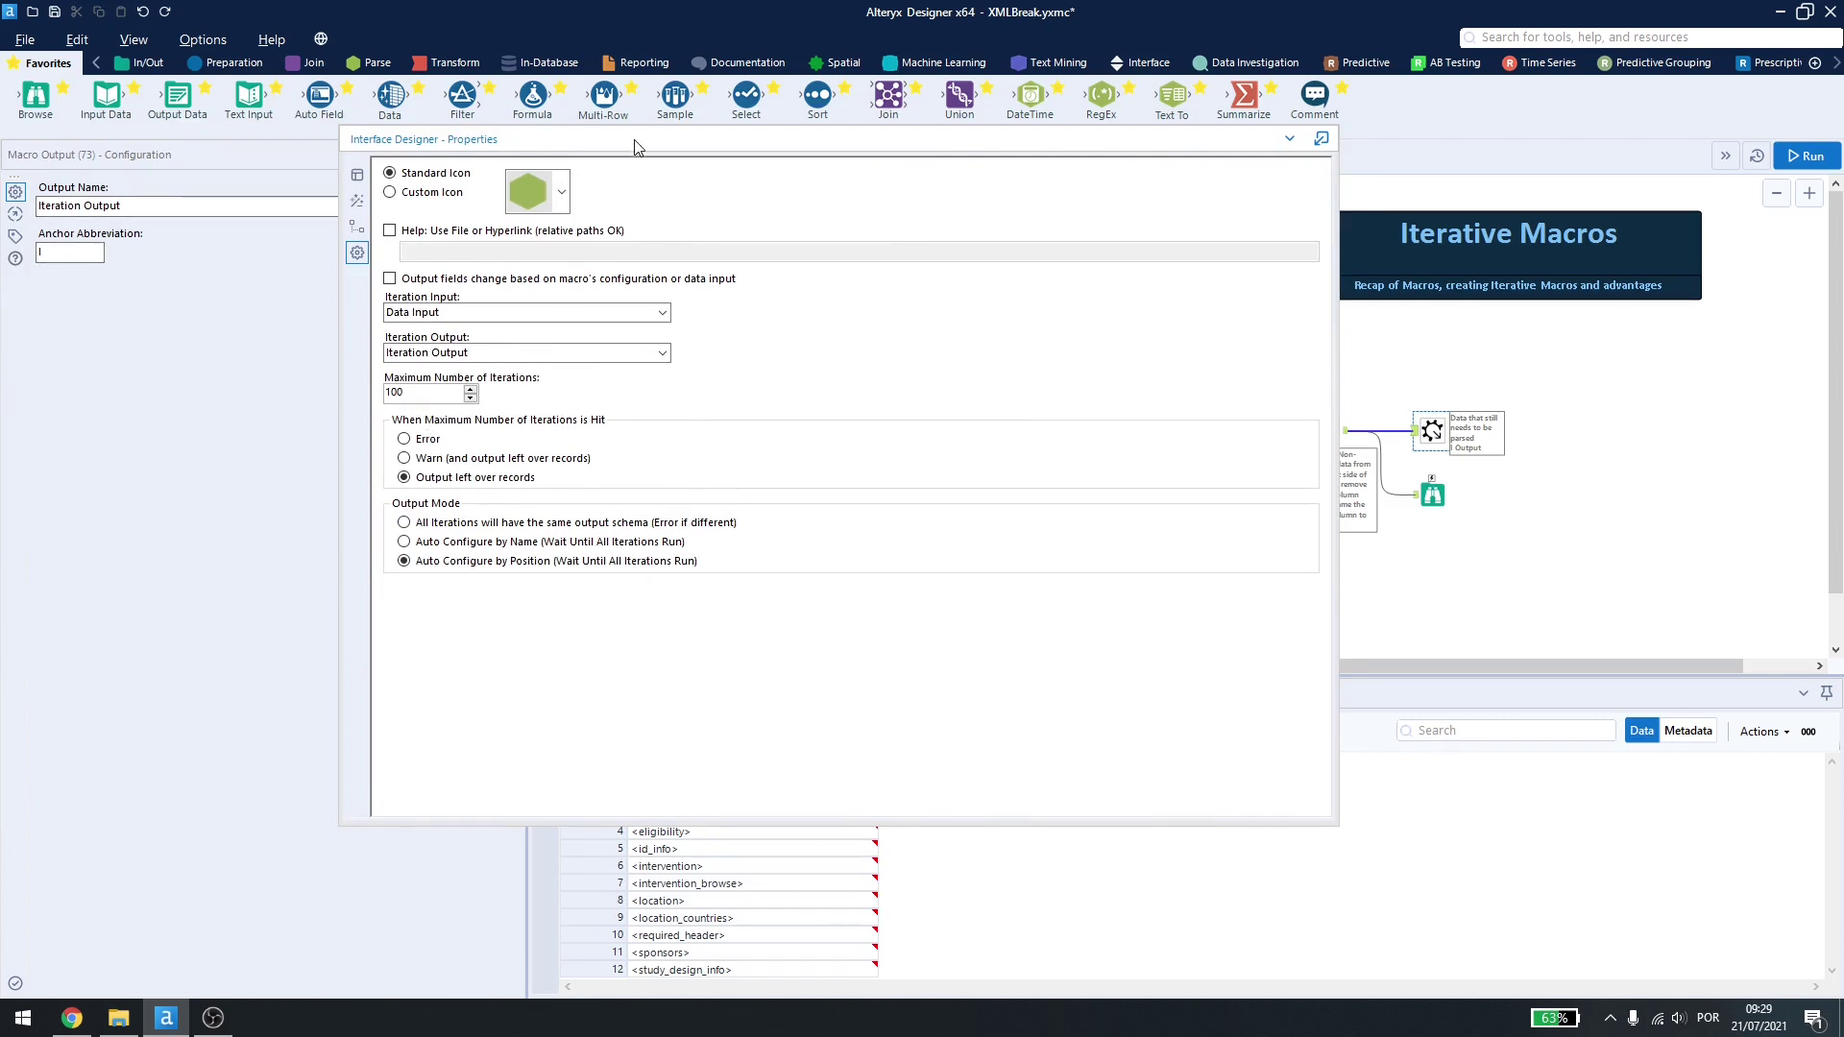
pyautogui.moveTo(634, 146); pyautogui.dragTo(1268, 192)
pyautogui.click(866, 389)
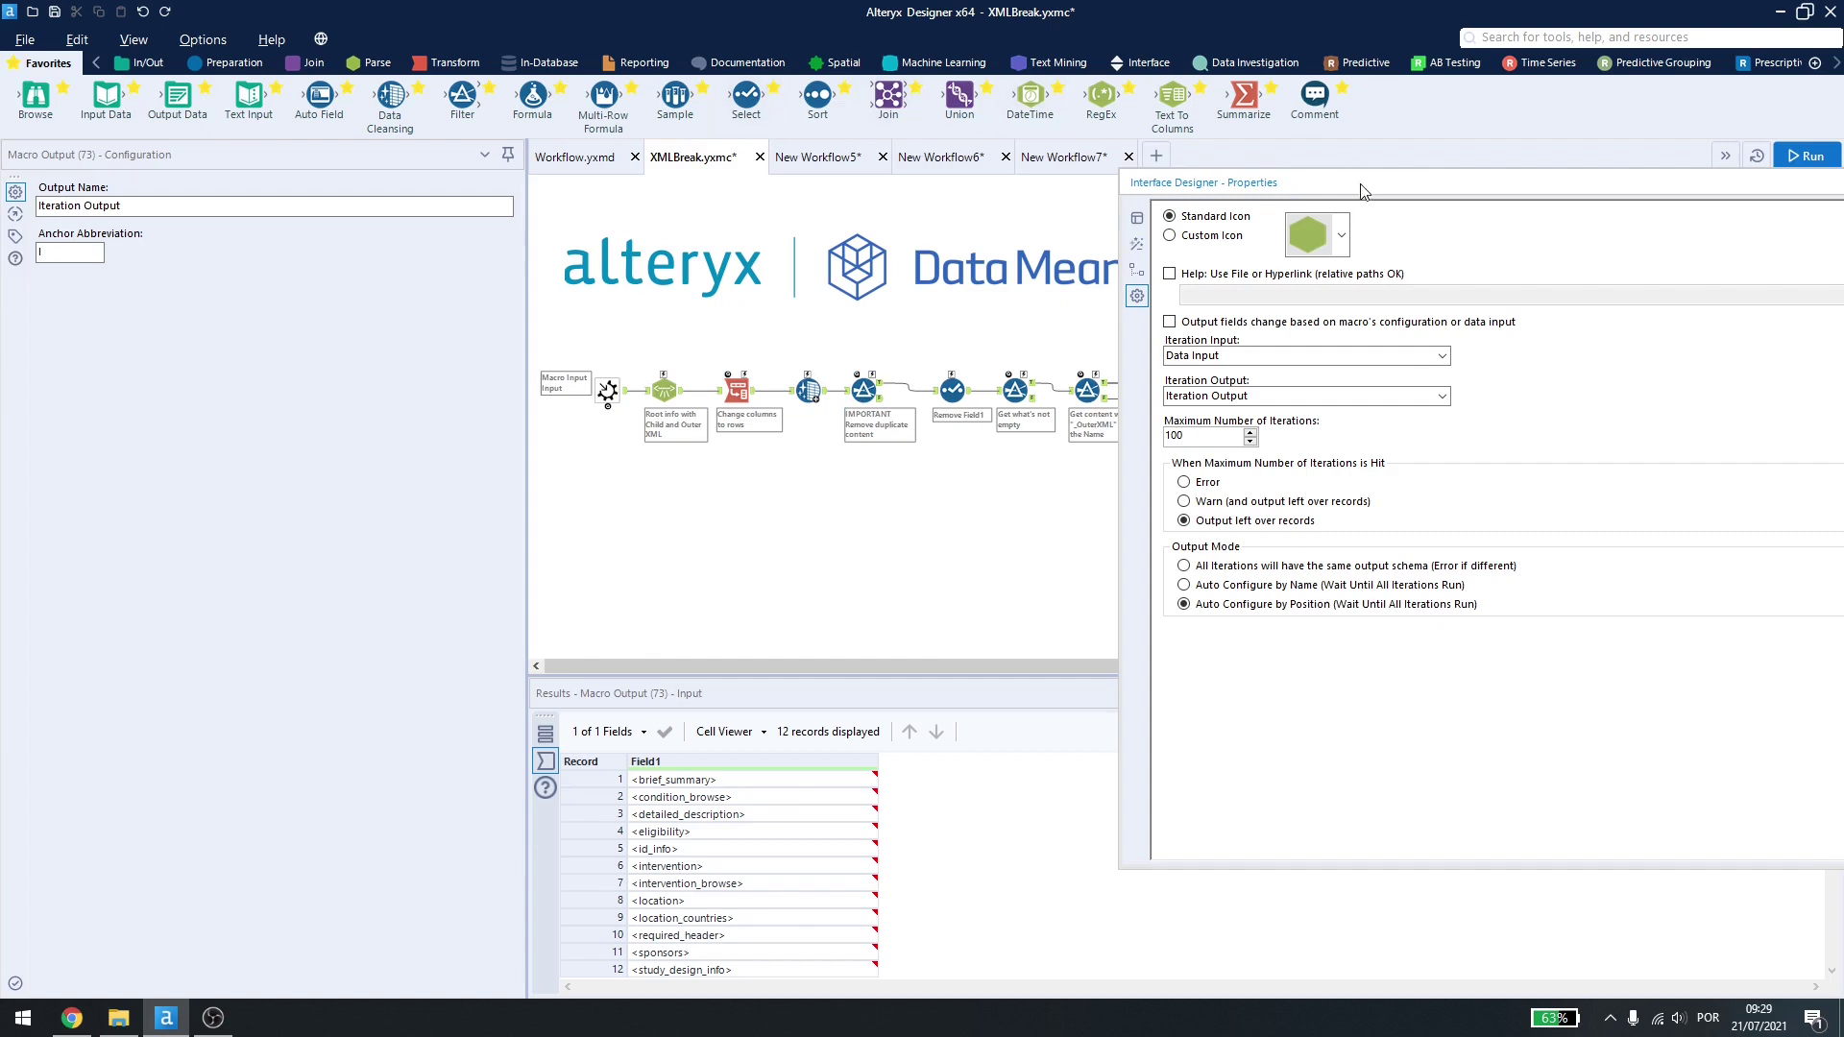
pyautogui.moveTo(1363, 191); pyautogui.dragTo(803, 173)
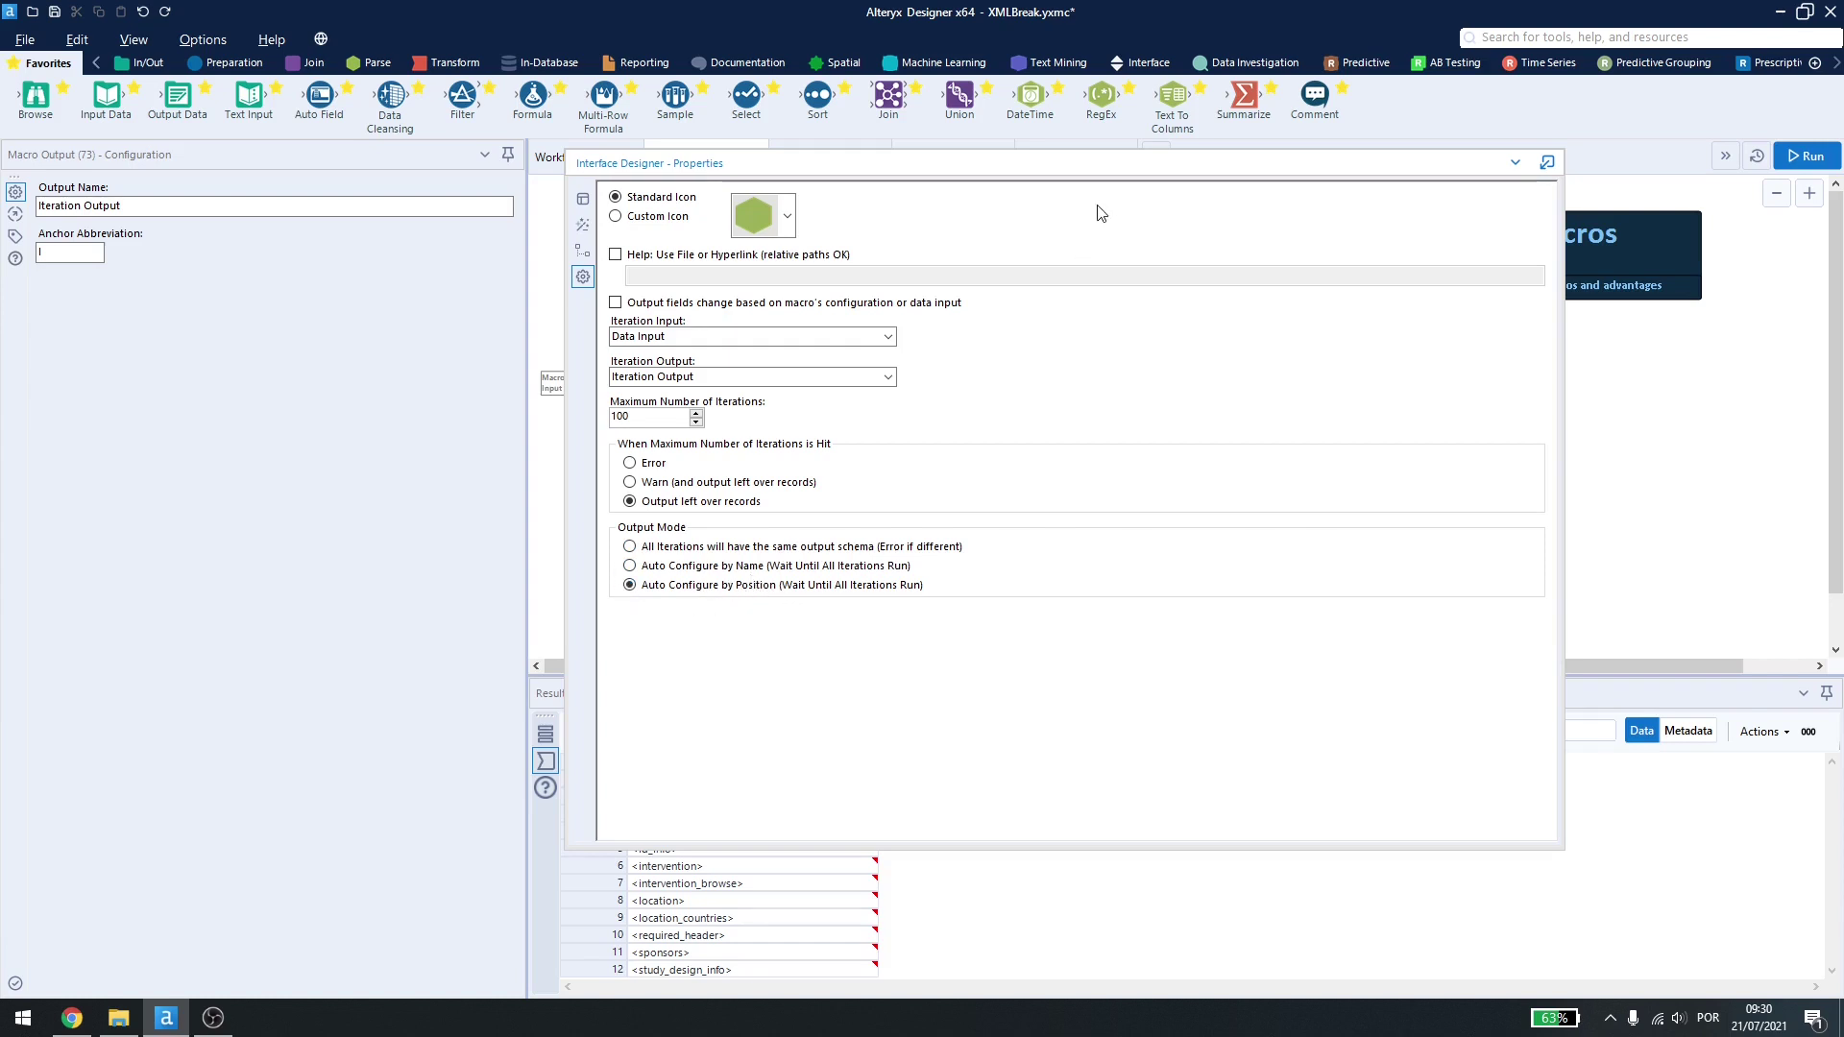
pyautogui.moveTo(1136, 167); pyautogui.dragTo(629, 145)
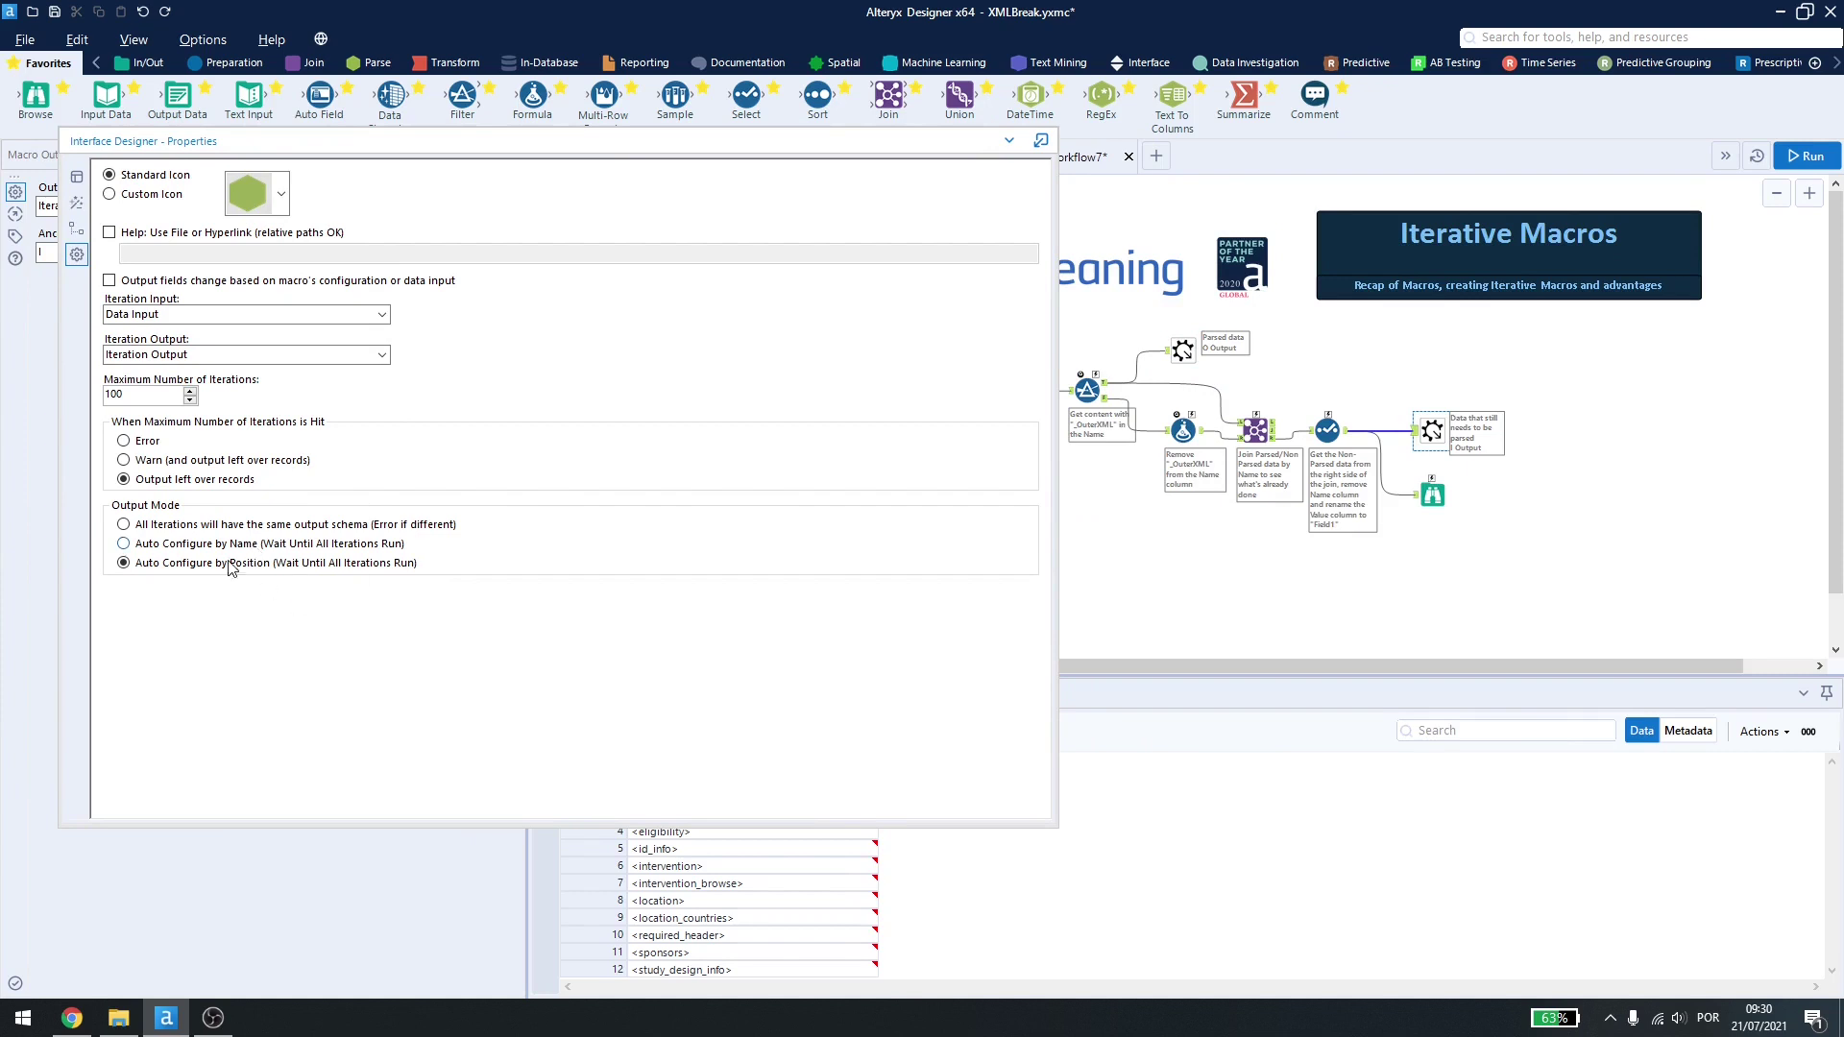
pyautogui.moveTo(658, 145); pyautogui.dragTo(1021, 165)
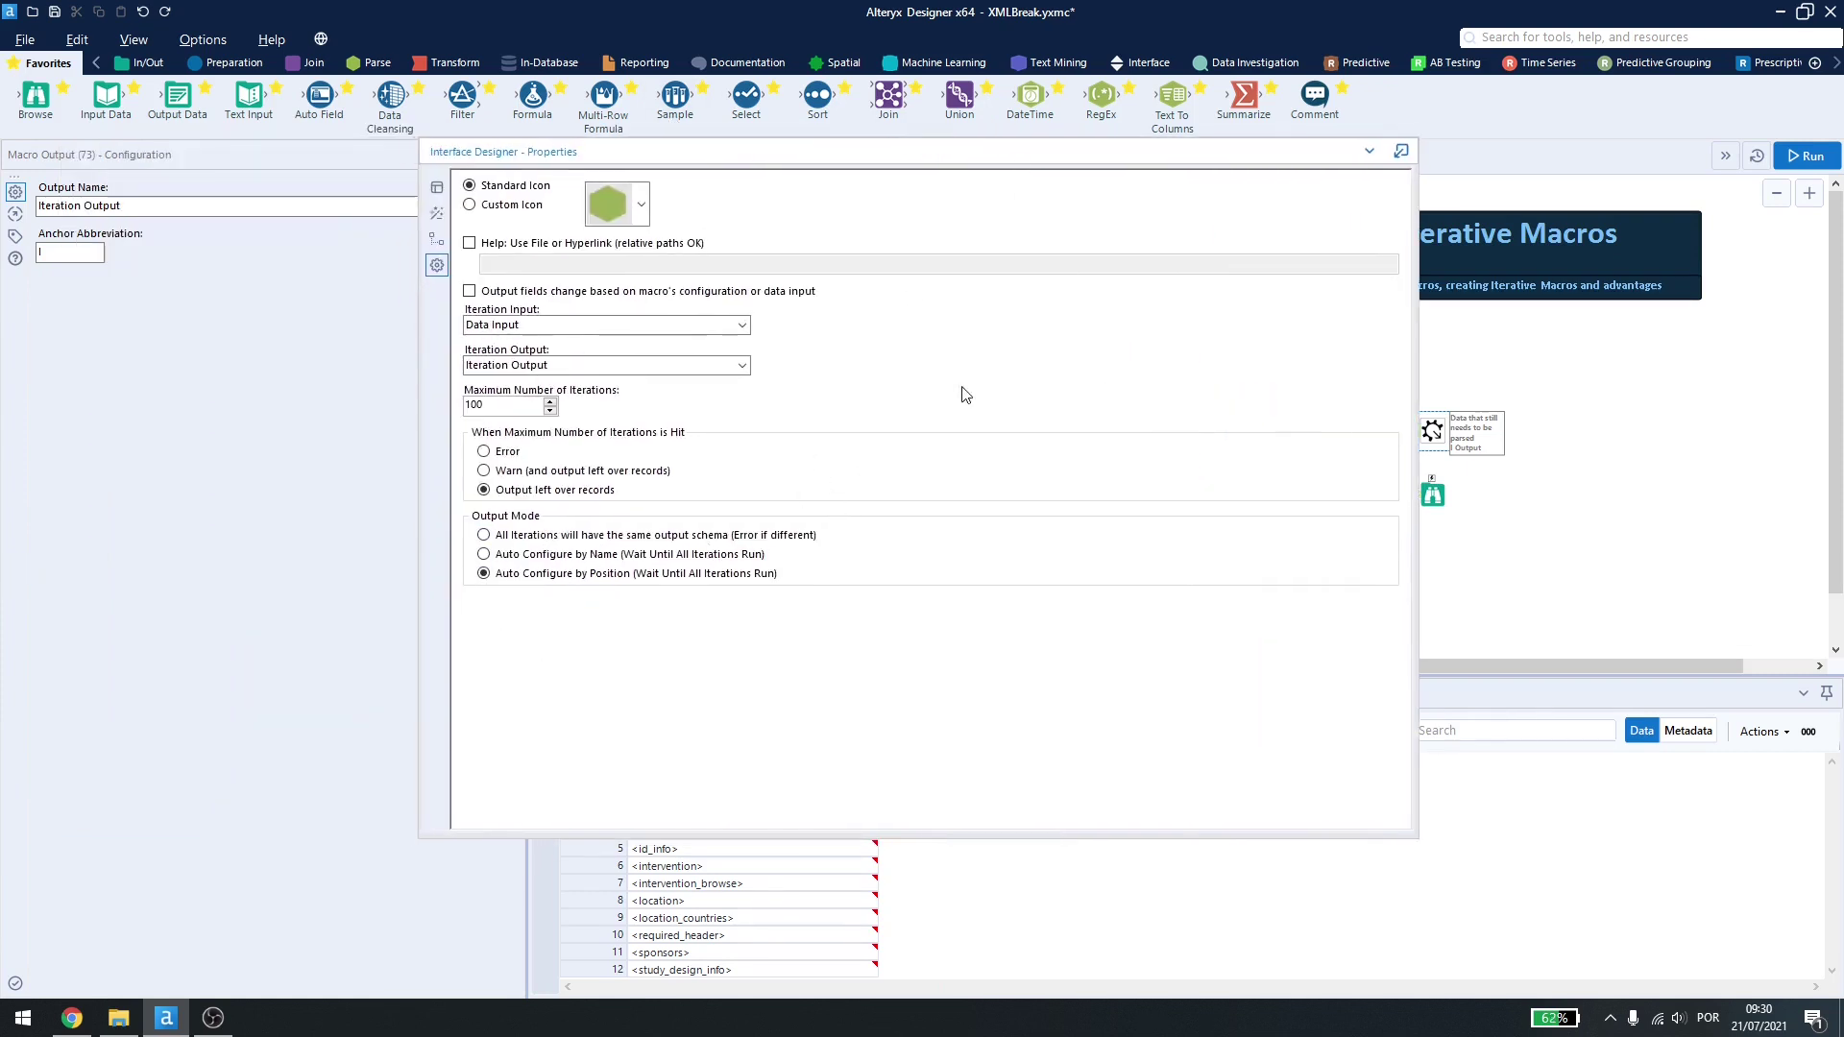
pyautogui.click(1371, 150)
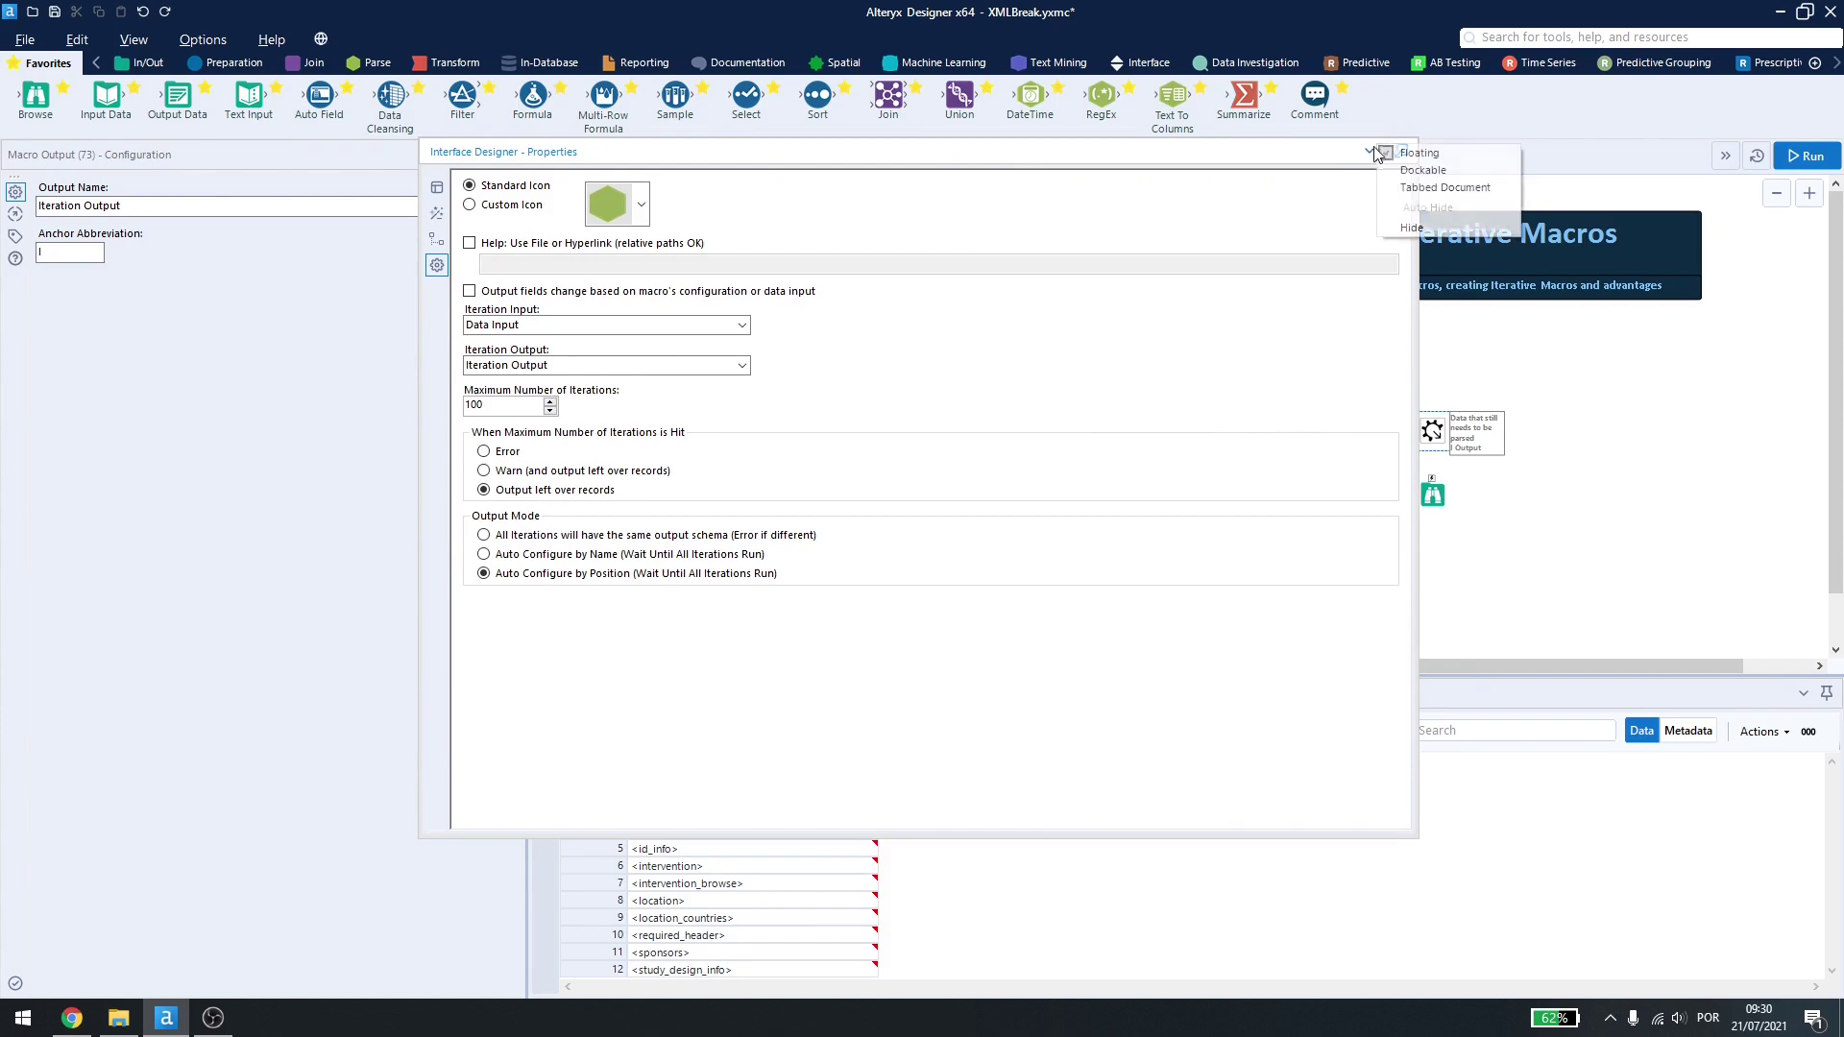
pyautogui.click(1404, 233)
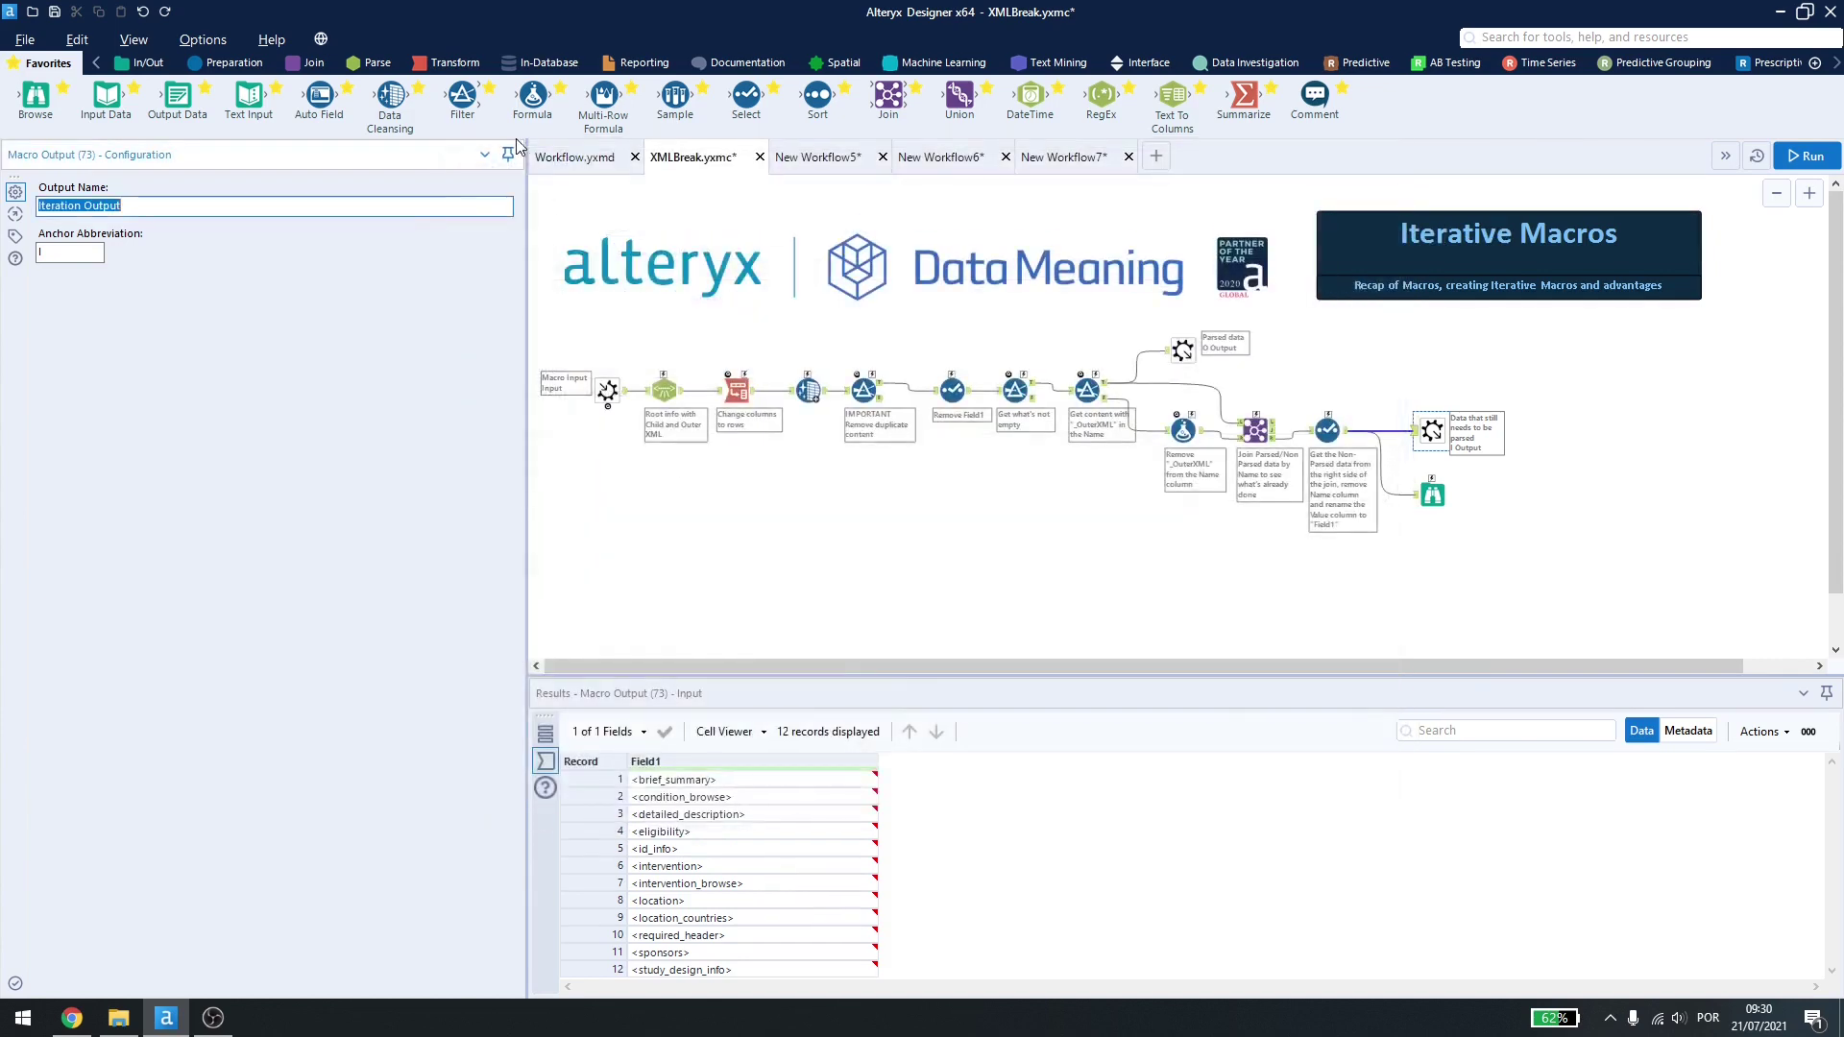
# Step: Save the XMLBreak macro and switch to Workflow.yxmd, dismissing the macro message
pyautogui.click(669, 345)
pyautogui.hotkey('ctrl', 's')
pyautogui.click(579, 159)
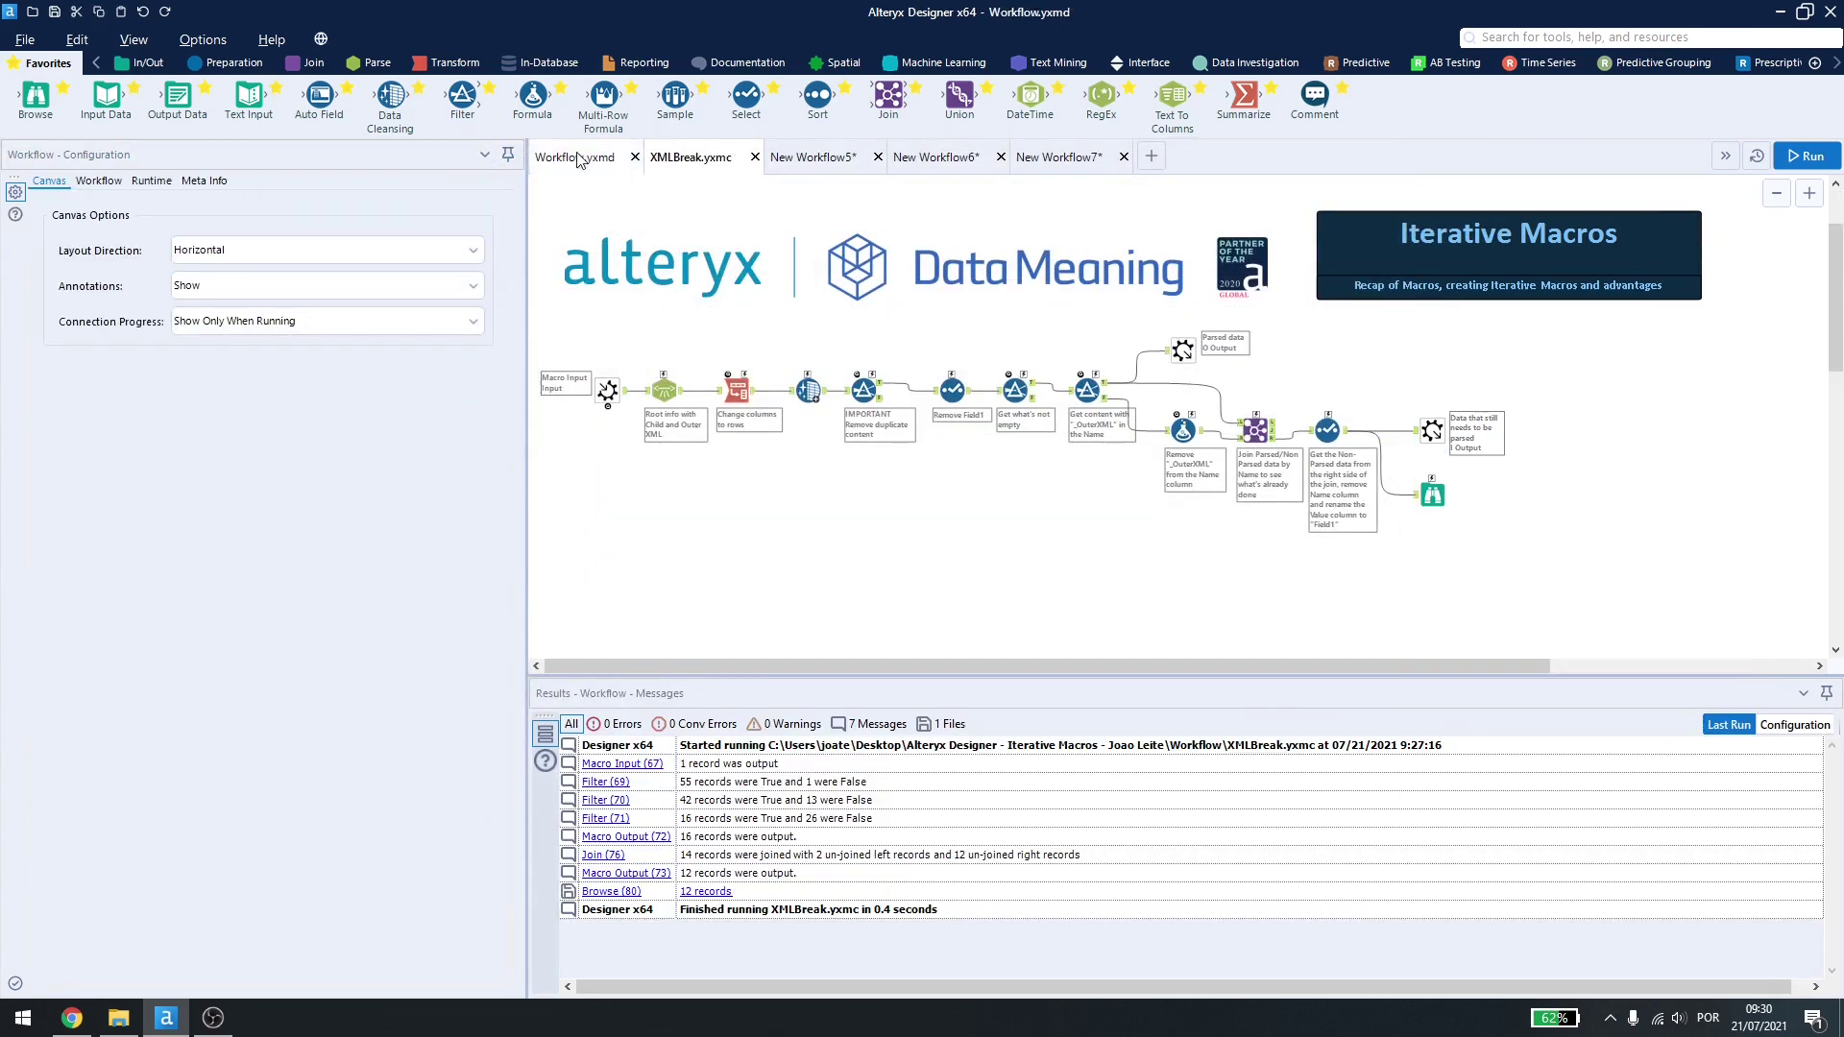
pyautogui.click(1064, 567)
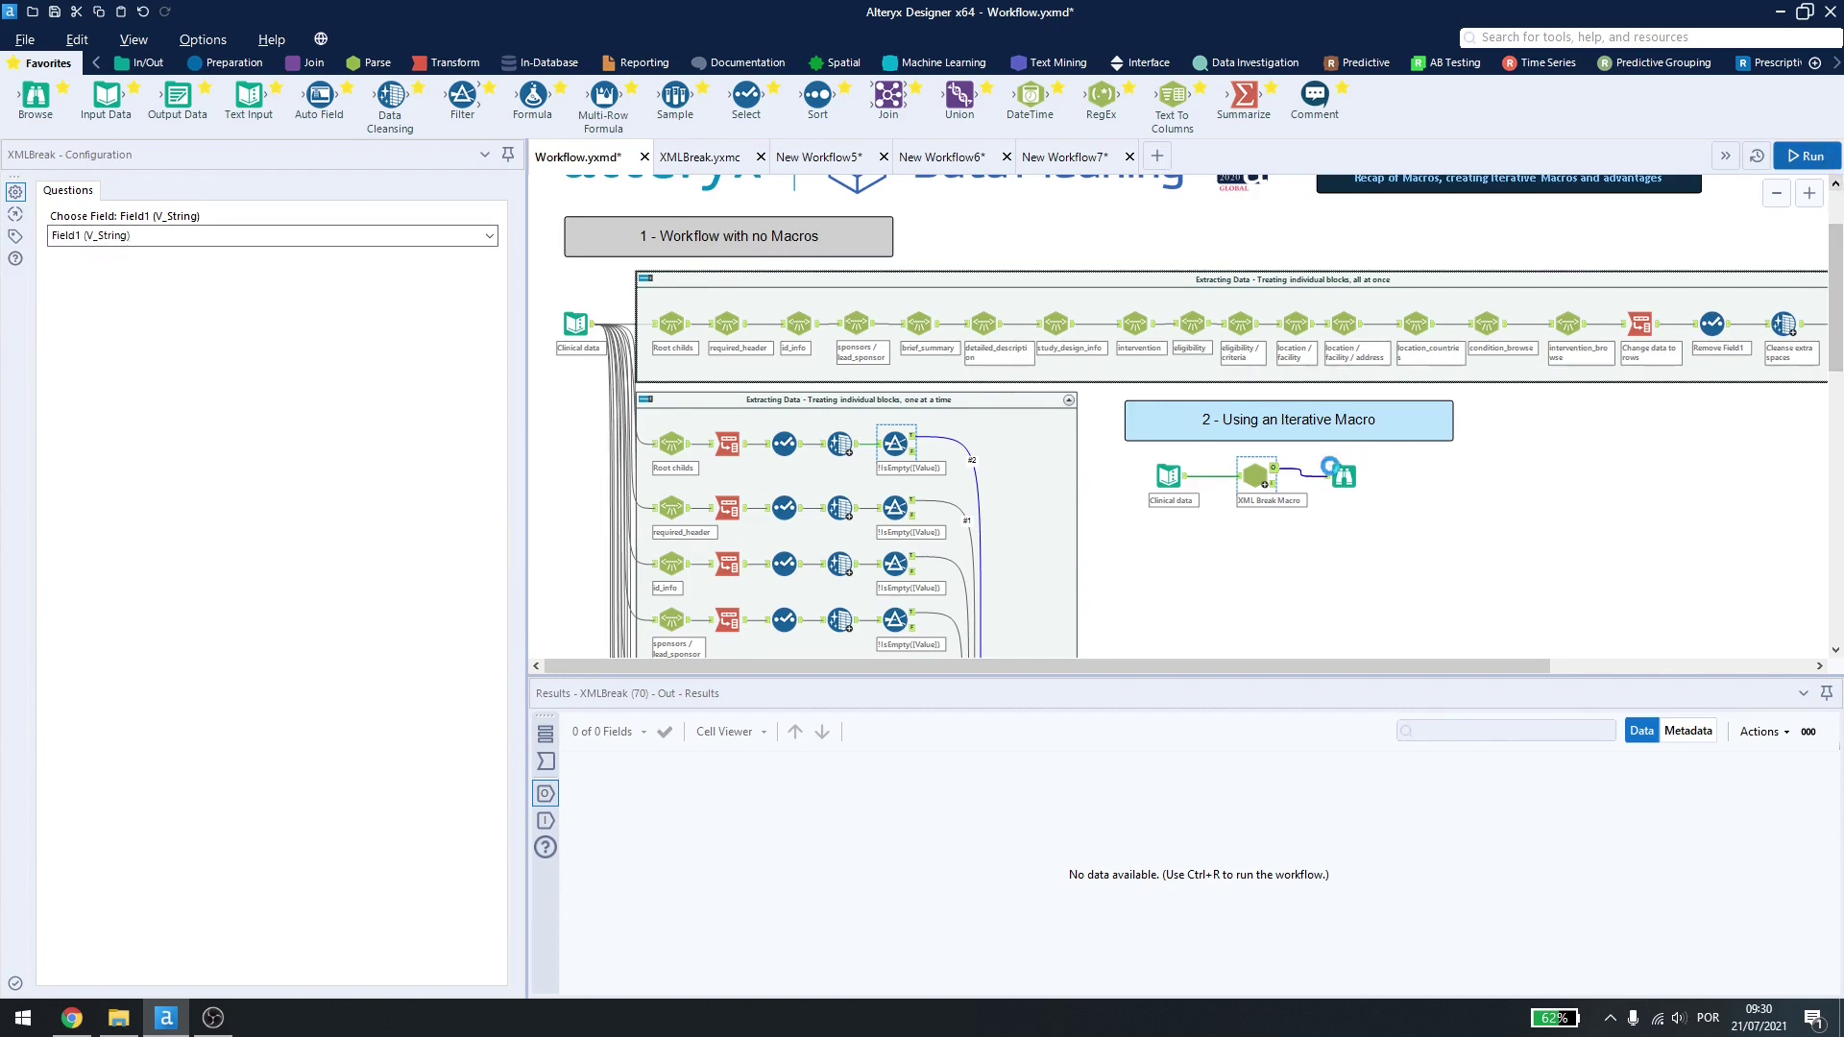
# Step: Run the main workflow, review its 46 parsed records and iteration output, and return to XMLBreak.yxmc
pyautogui.click(1342, 480)
pyautogui.hotkey('ctrl', 'r')
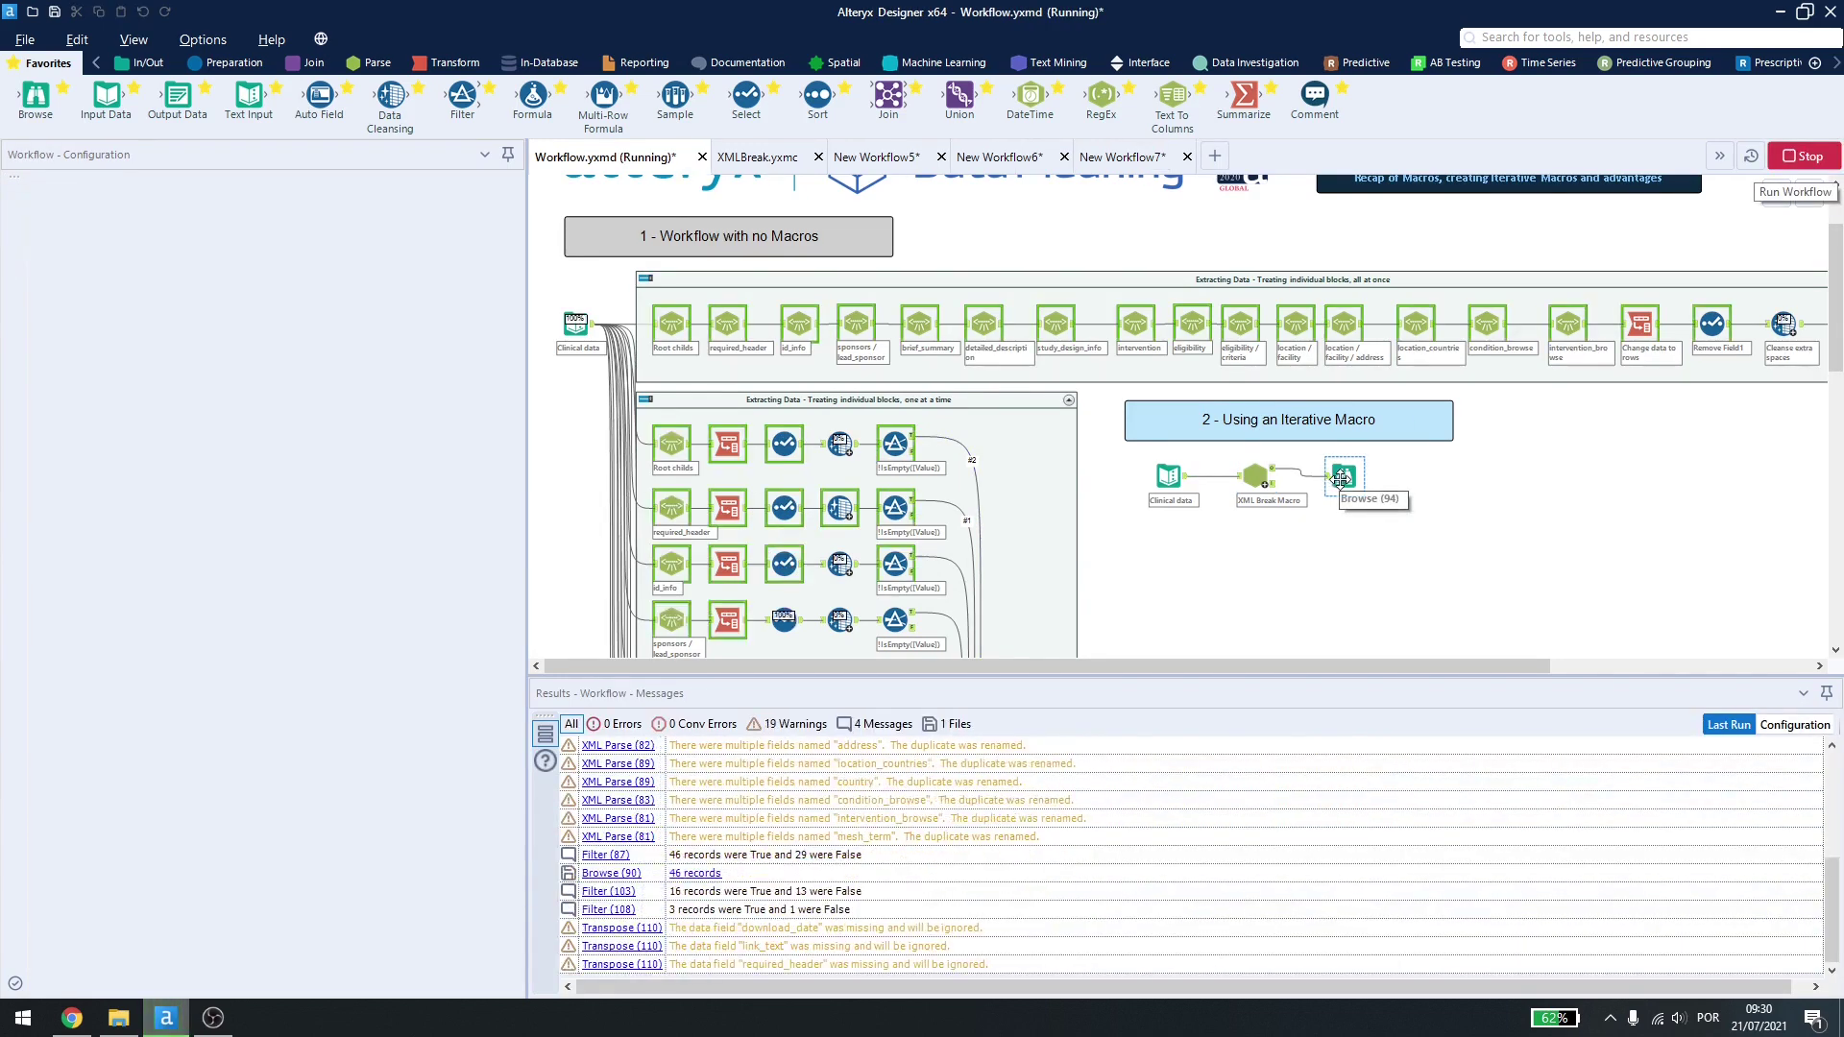
pyautogui.click(1342, 478)
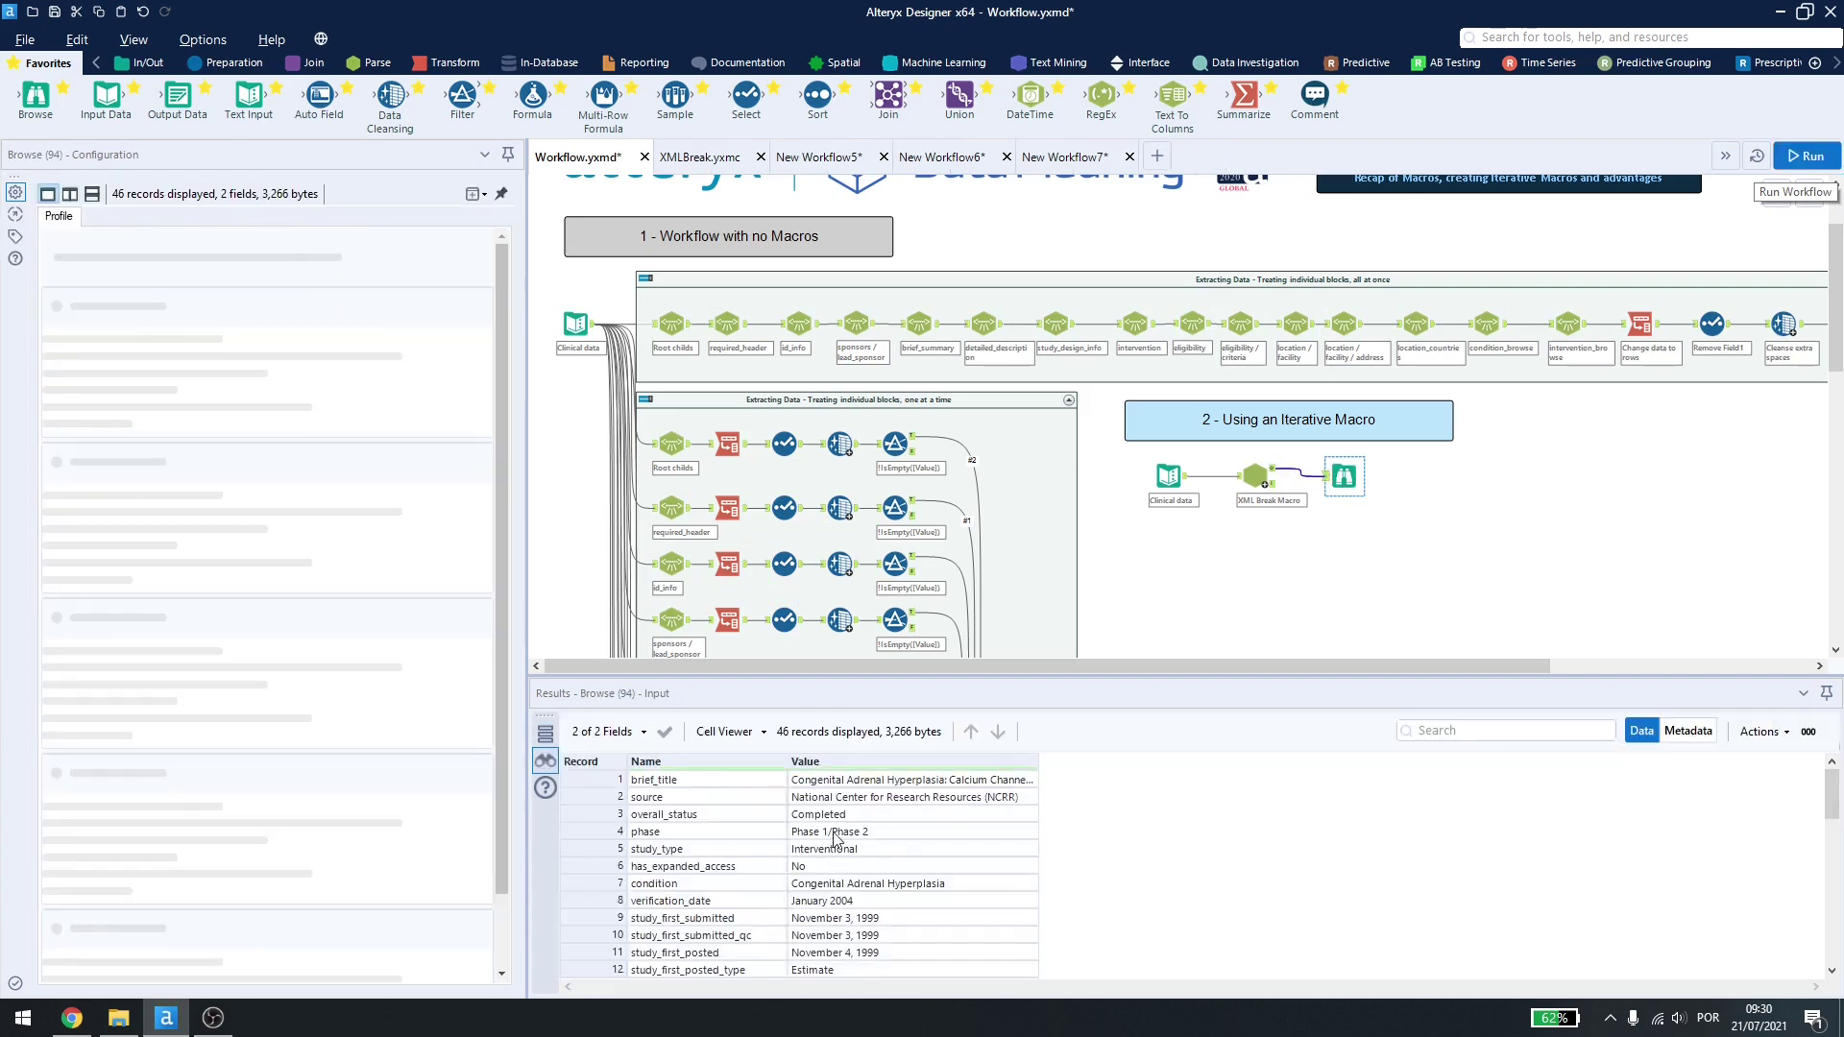
pyautogui.scroll(10, 840, 831)
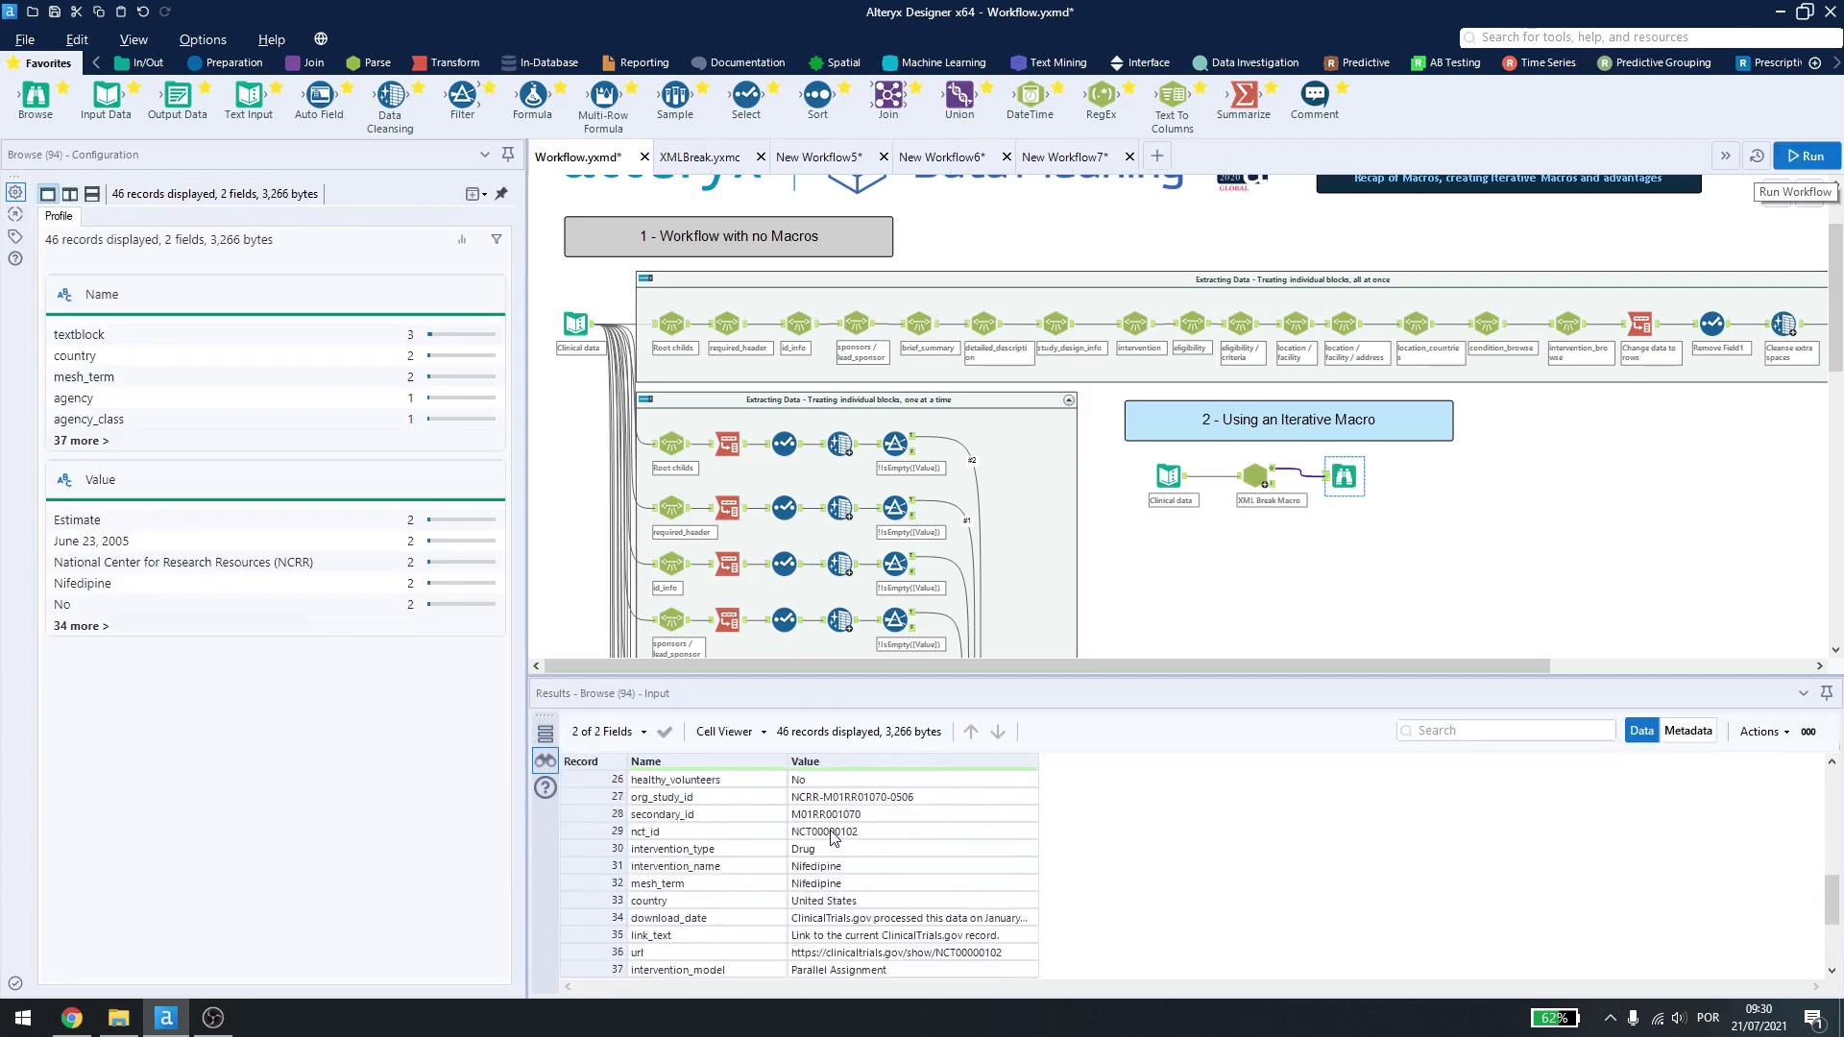
pyautogui.click(1270, 492)
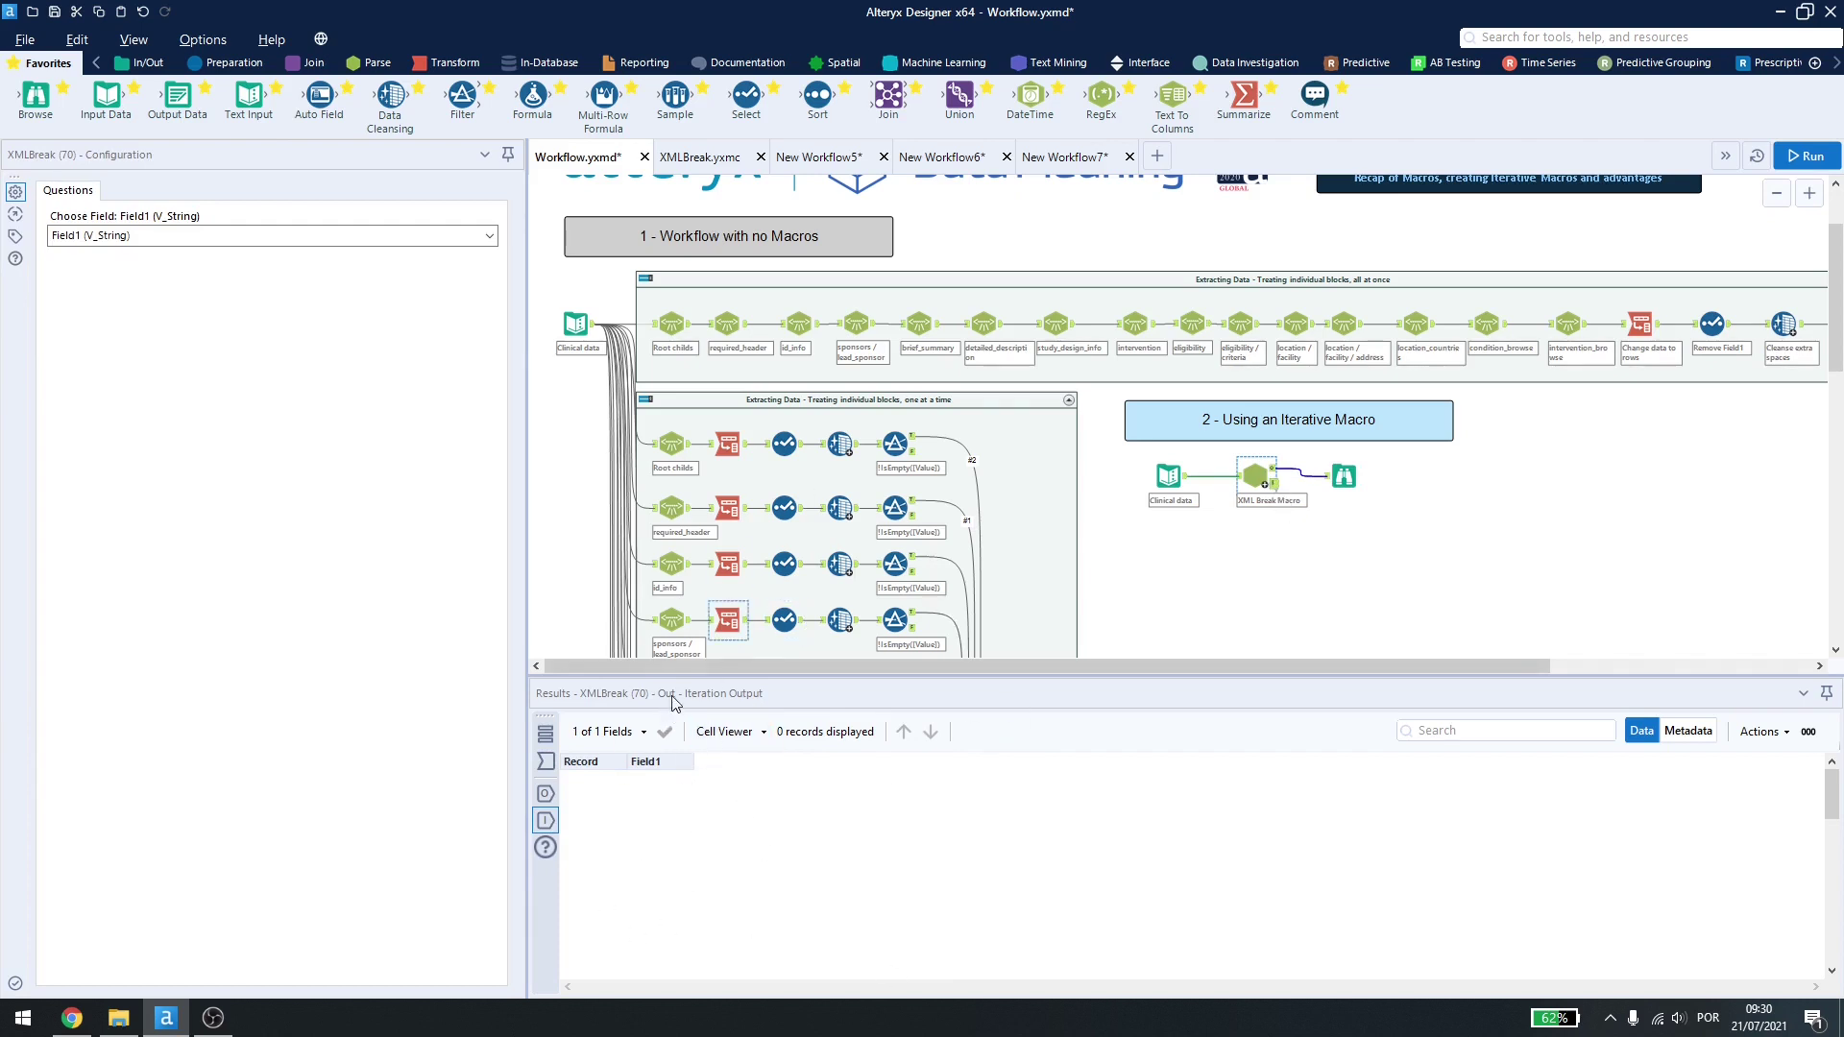
pyautogui.click(693, 168)
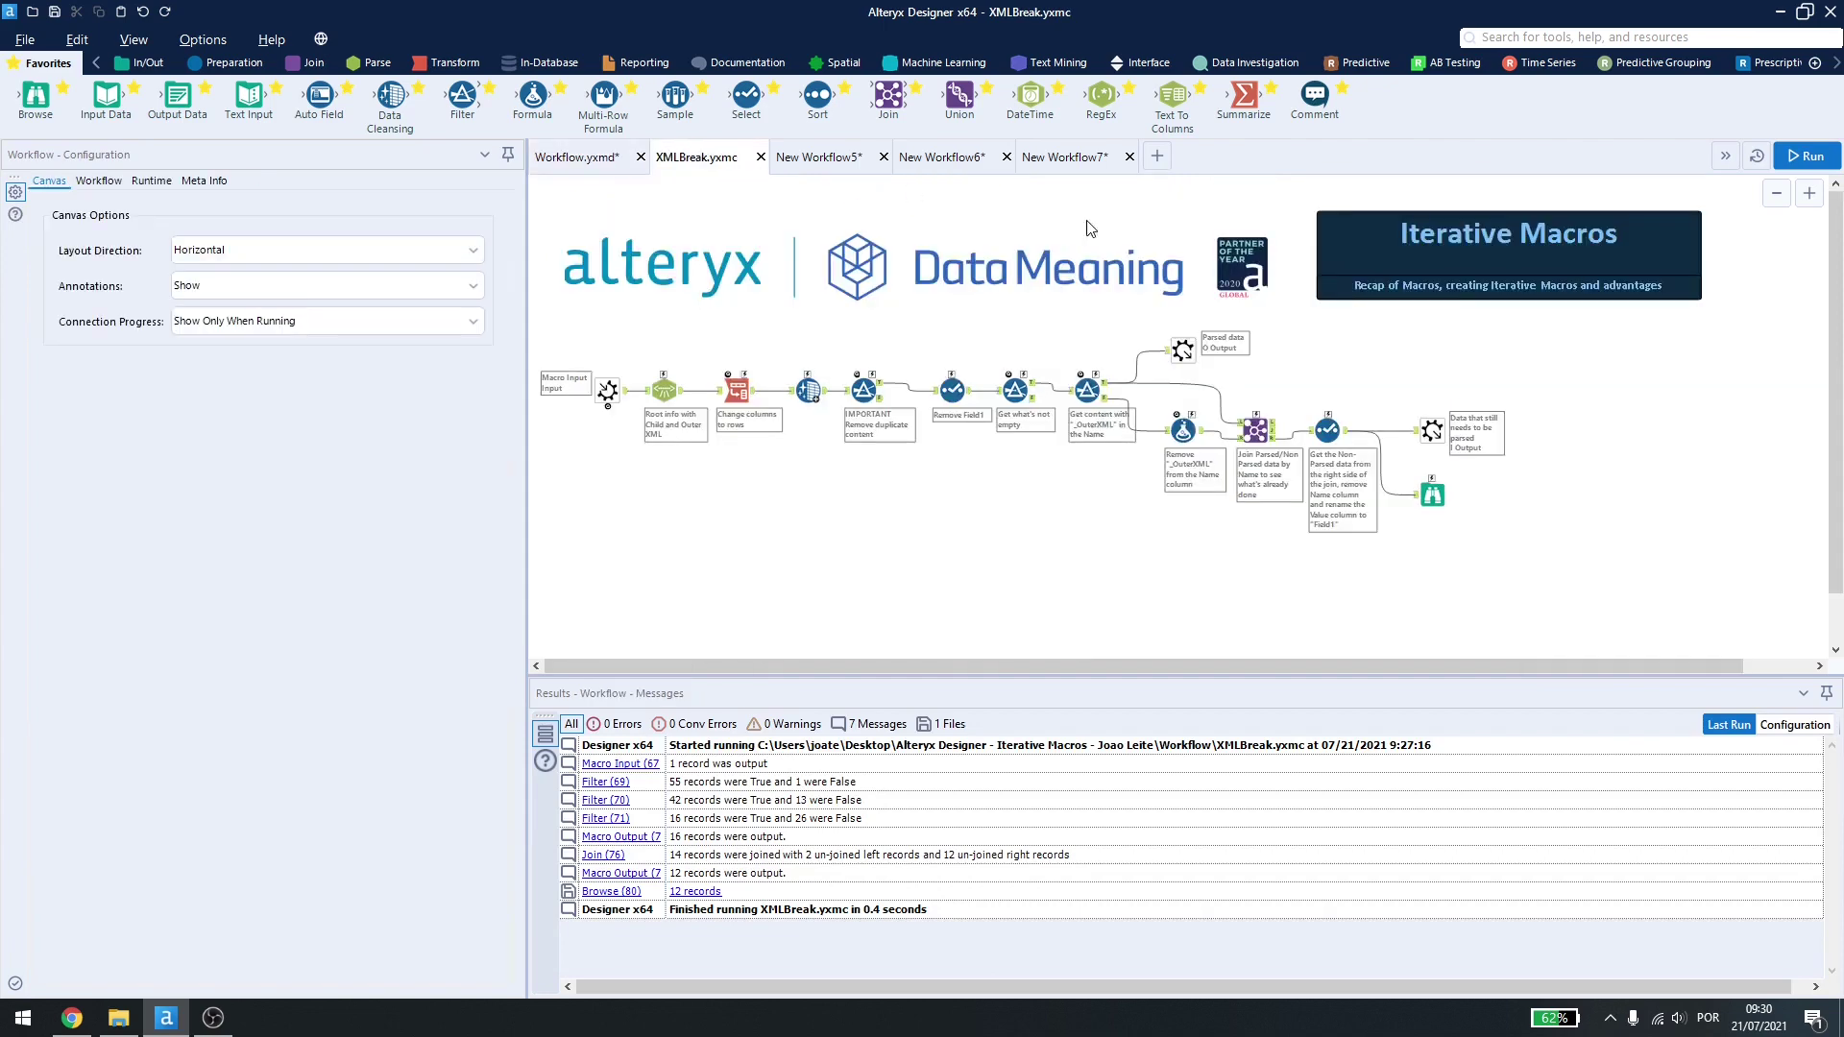
# Step: Place a Formula tool before the Parsed data output and add an output column named Iteration
pyautogui.moveTo(1180, 348); pyautogui.dragTo(1253, 347)
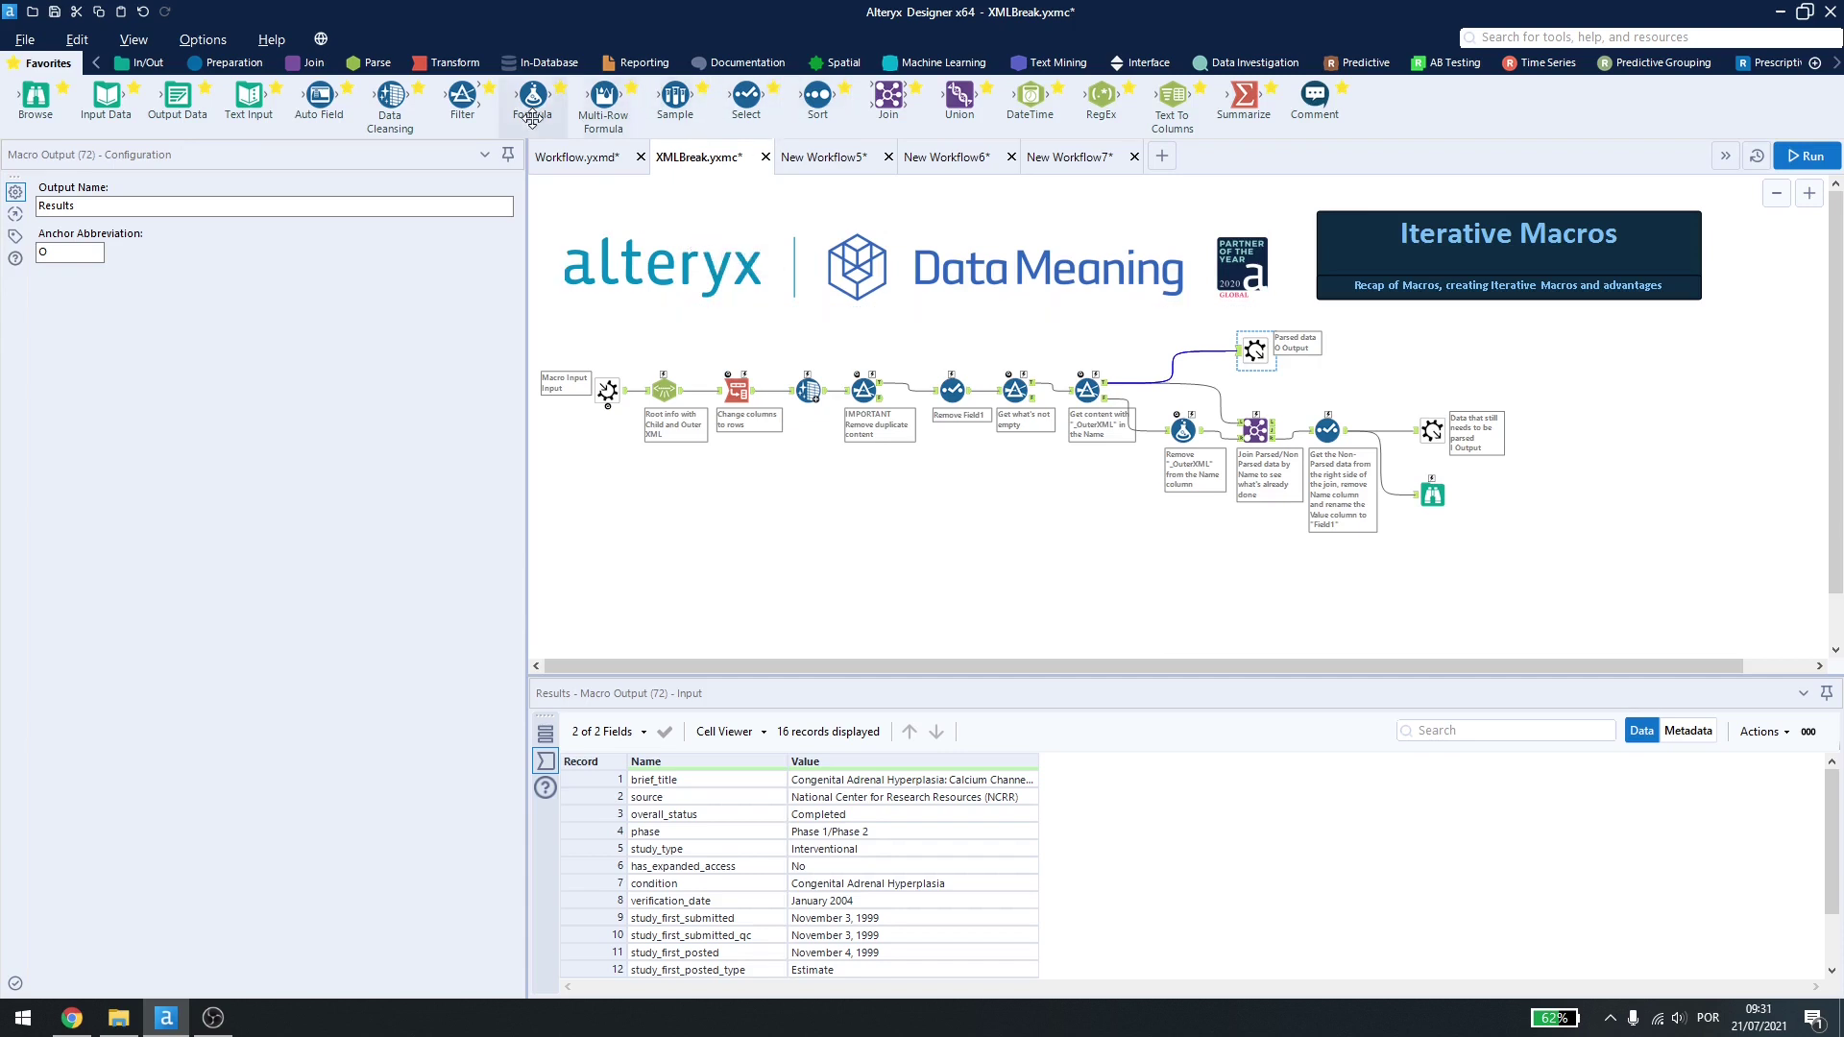
pyautogui.moveTo(532, 96); pyautogui.dragTo(1200, 352)
pyautogui.click(141, 203)
pyautogui.click(141, 219)
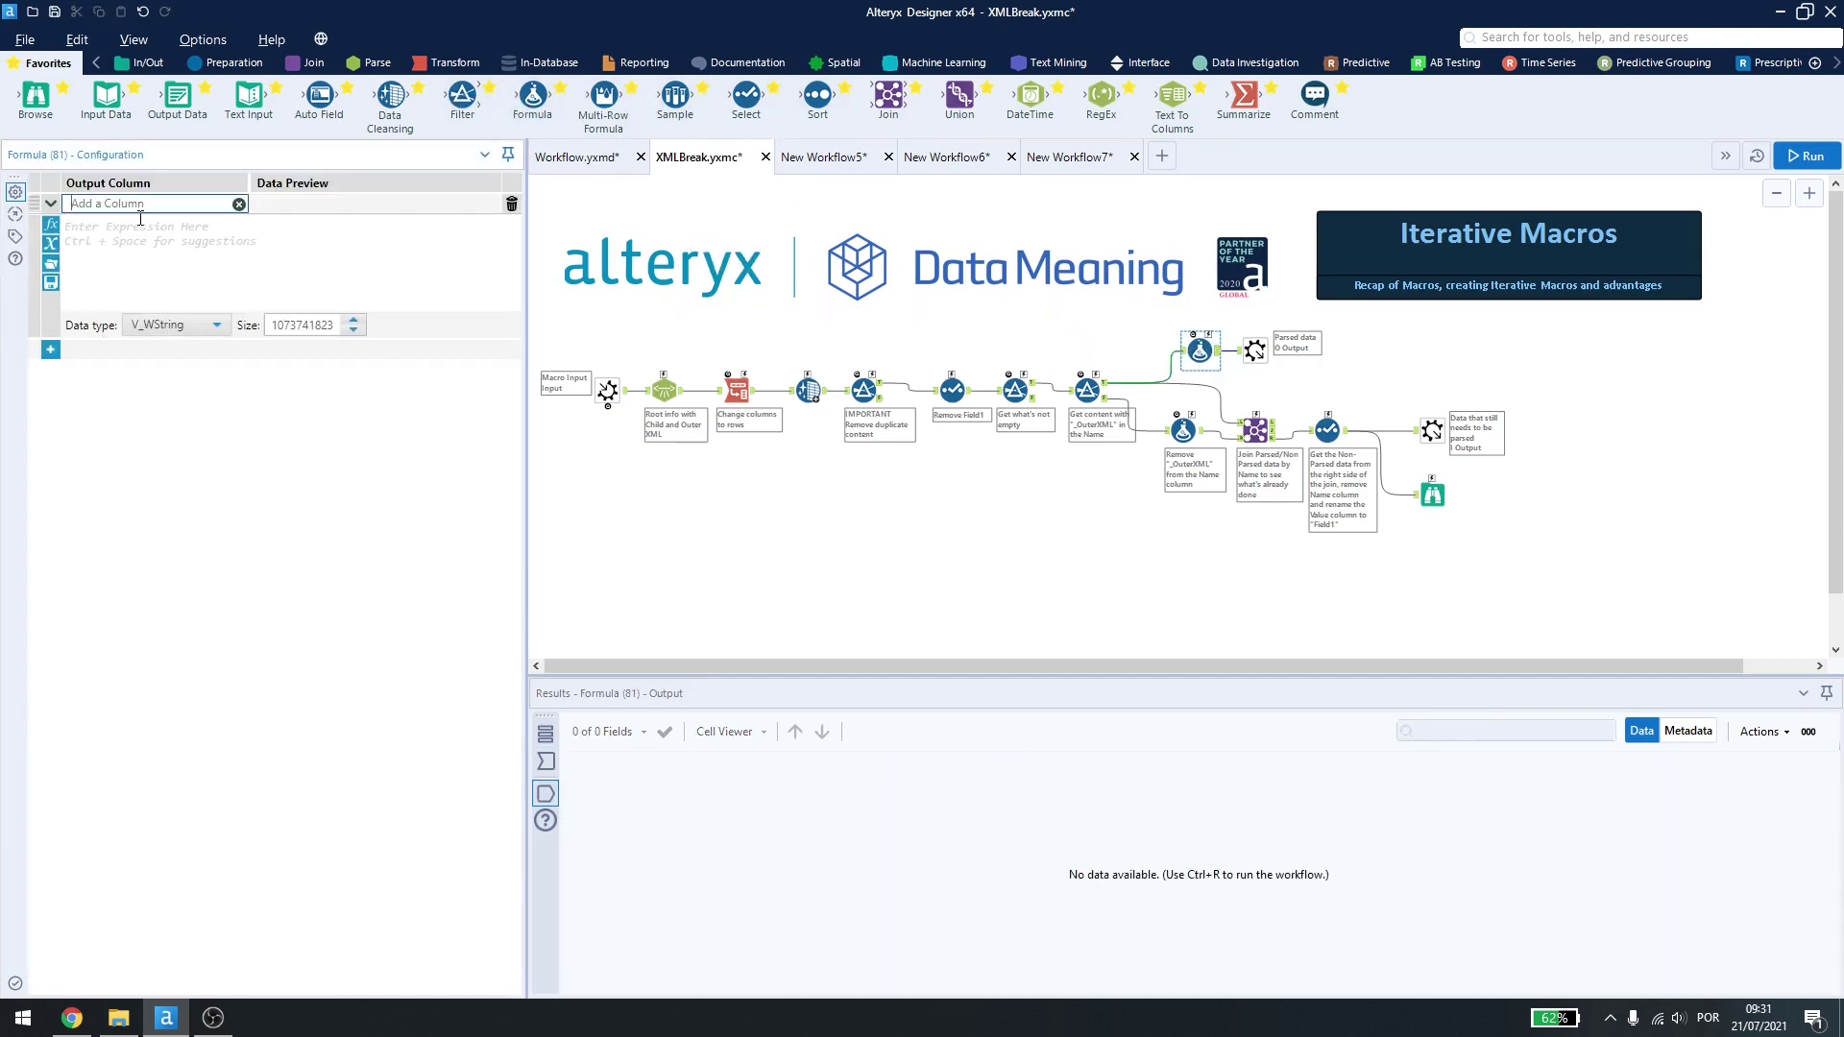
pyautogui.write('Iteration')
# Step: Set the Iteration column's expression to [Engine.IterationNumber]+1 with data type Int16
pyautogui.click(140, 219)
pyautogui.write('[Engine.')
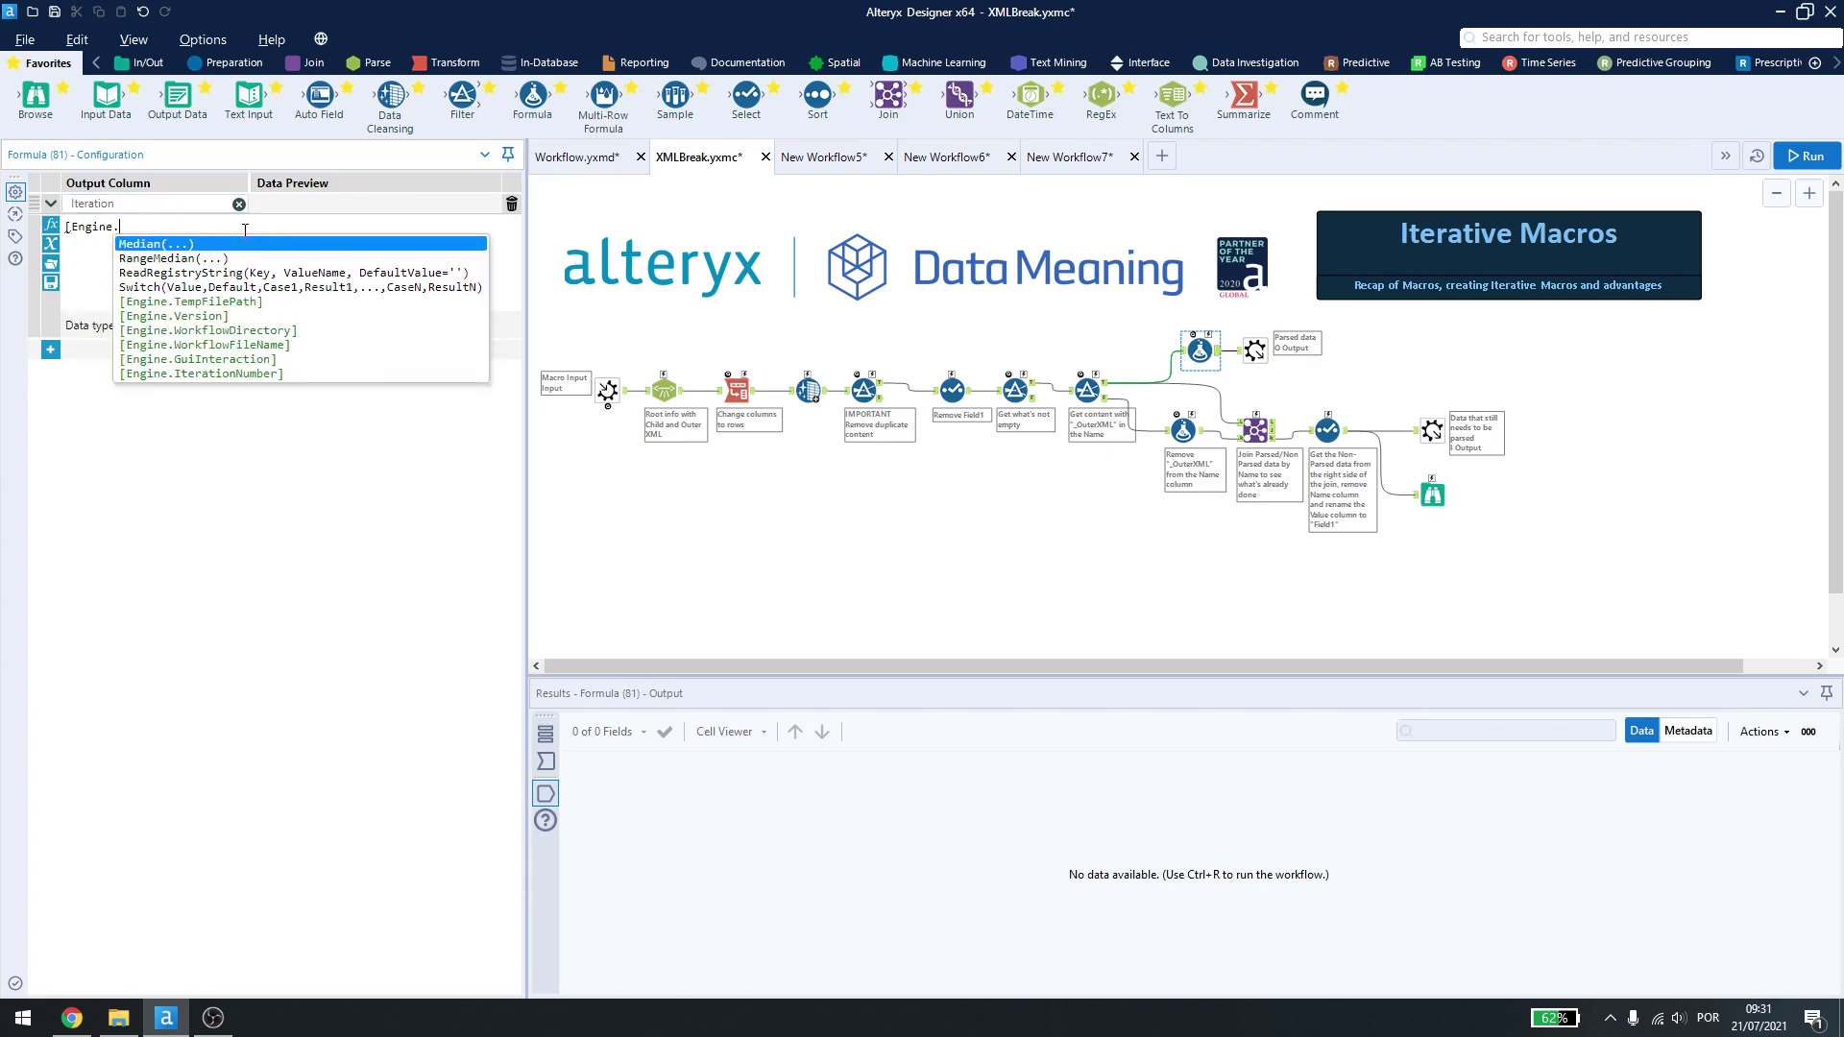
pyautogui.press('Down')
pyautogui.press('Down')
pyautogui.press('Down')
pyautogui.press('Down')
pyautogui.press('Down')
pyautogui.press('Down')
pyautogui.press('Down')
pyautogui.press('Down')
pyautogui.press('Down')
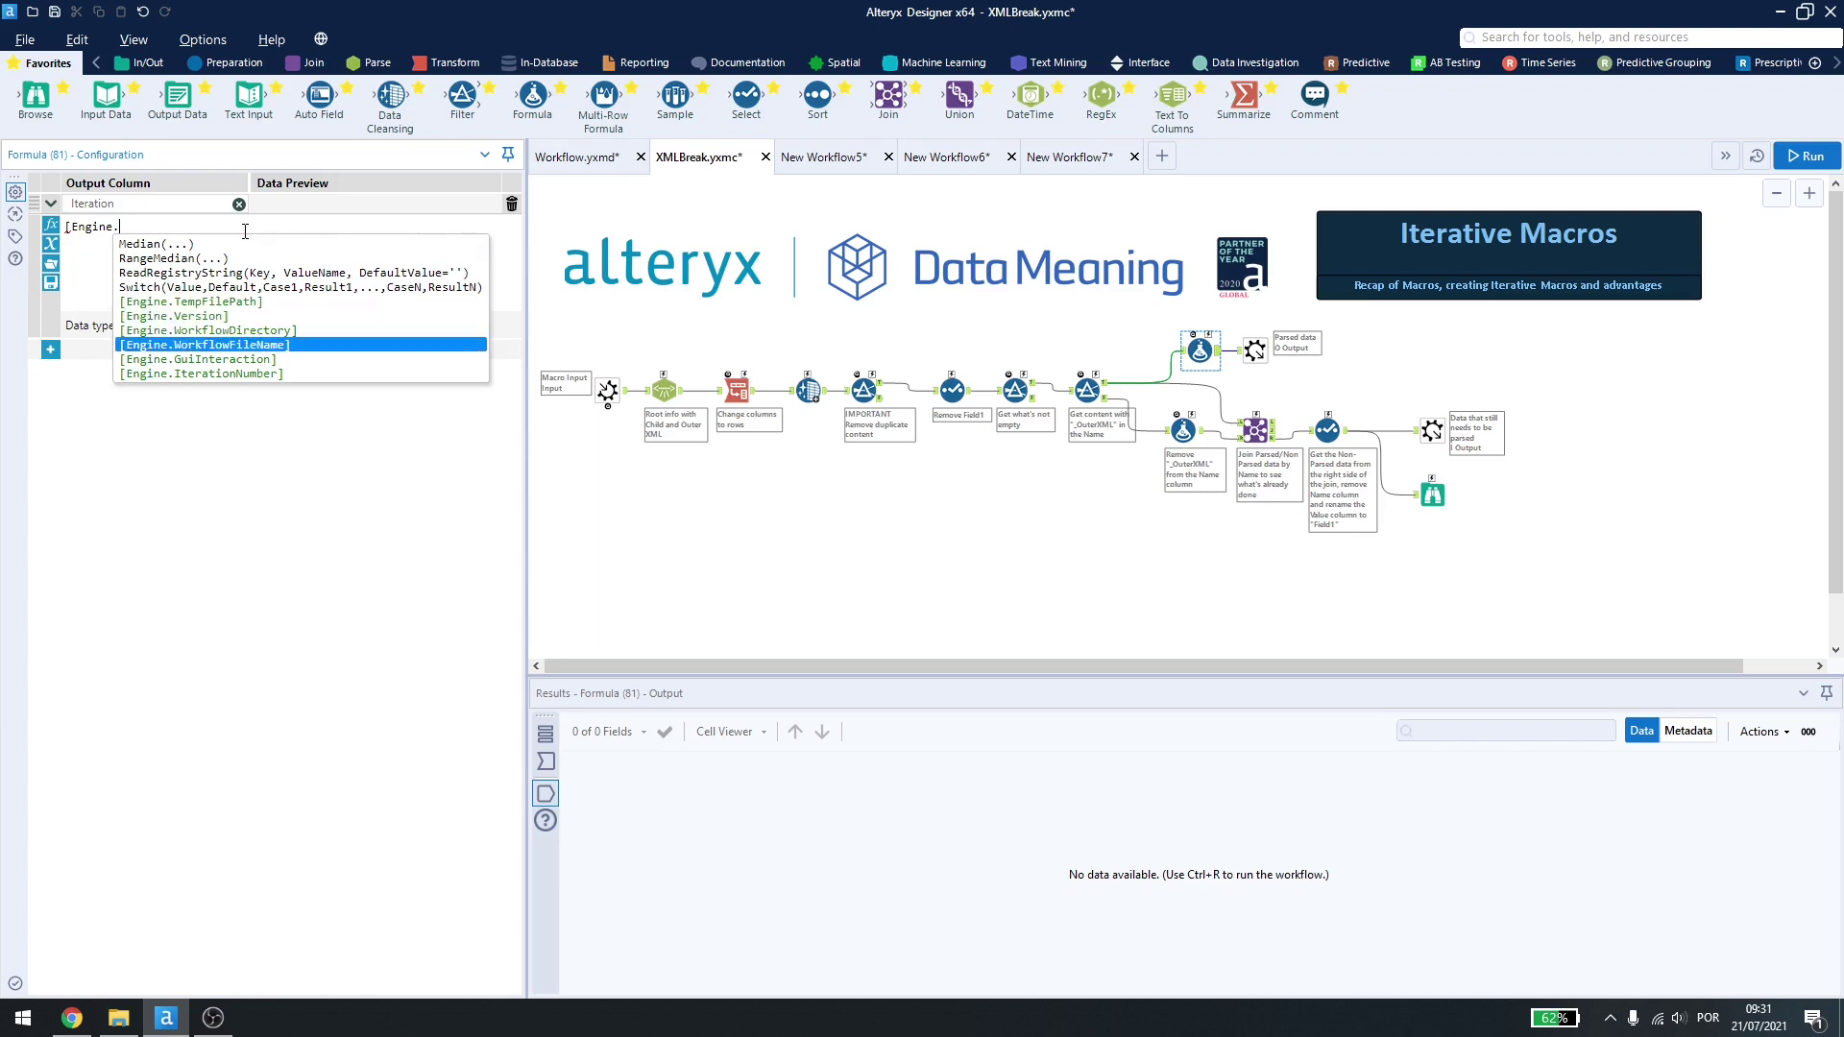
pyautogui.press('Return')
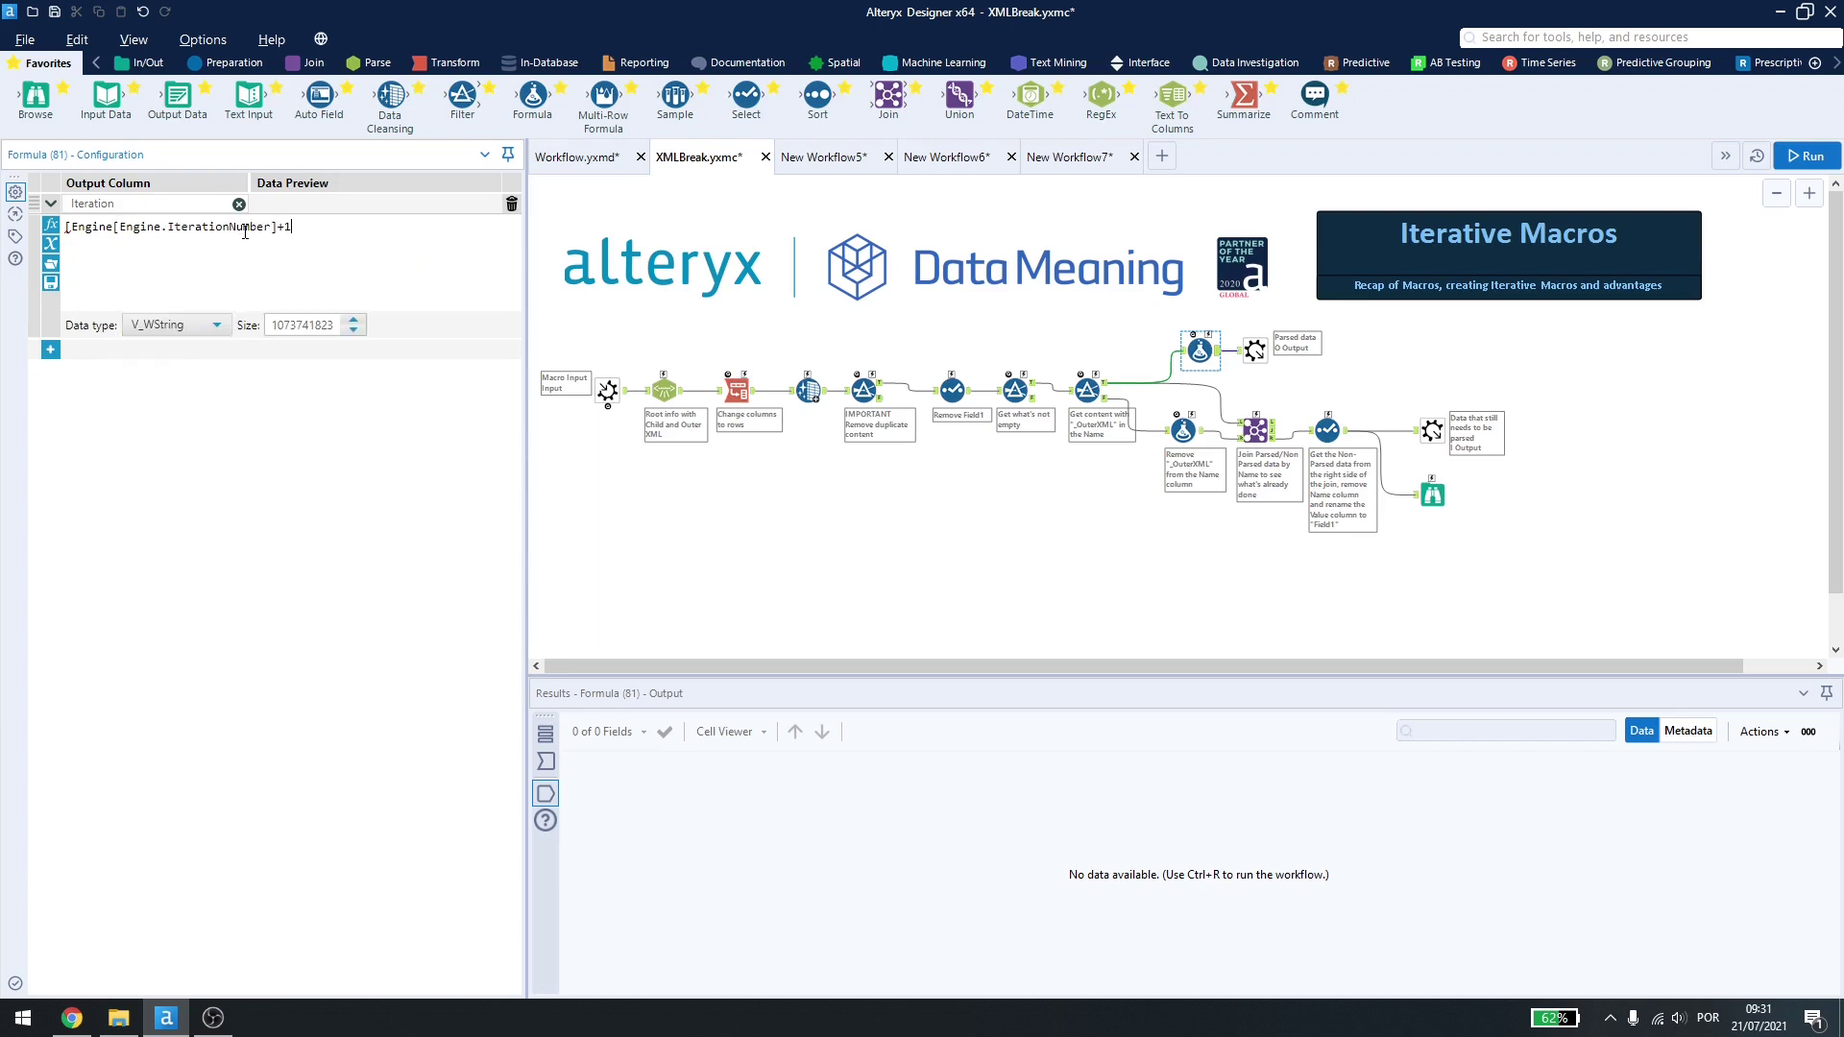
pyautogui.press('BackSpace')
pyautogui.press('BackSpace')
pyautogui.press('BackSpace')
pyautogui.press('BackSpace')
pyautogui.press('BackSpace')
pyautogui.press('BackSpace')
pyautogui.press('BackSpace')
pyautogui.click(197, 327)
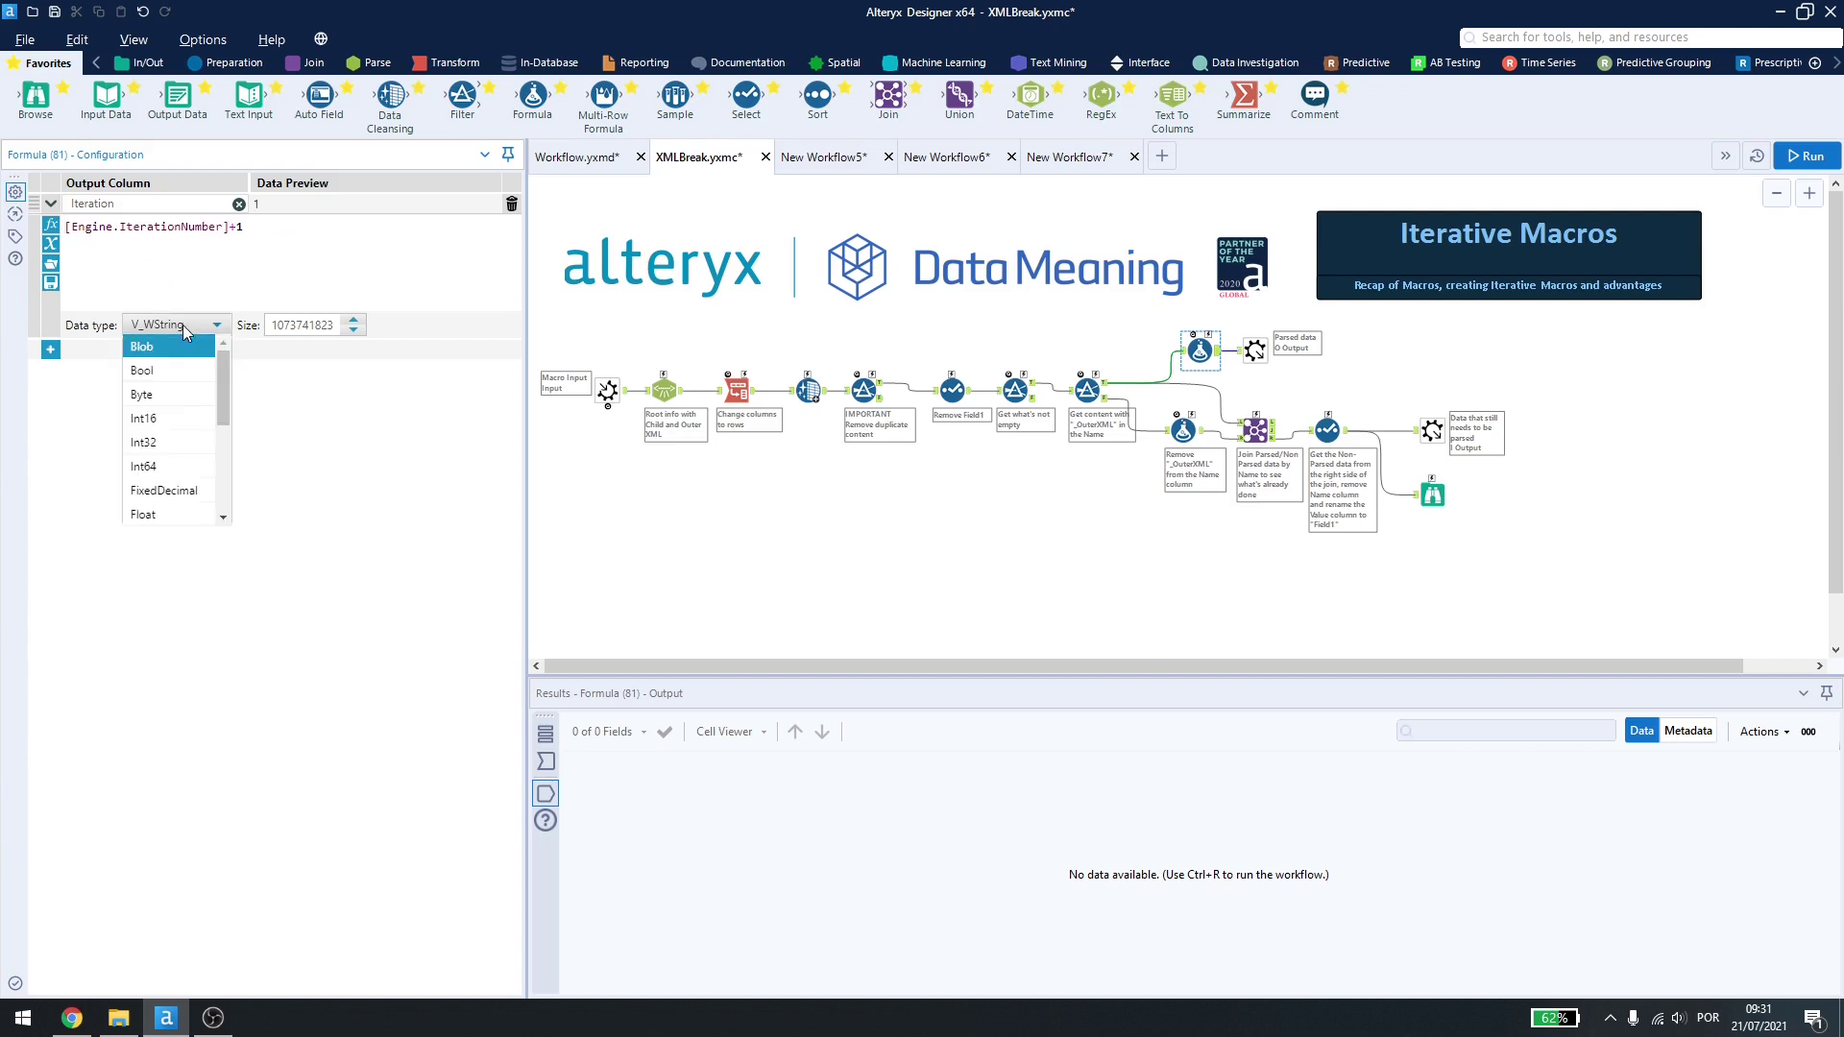
pyautogui.click(170, 419)
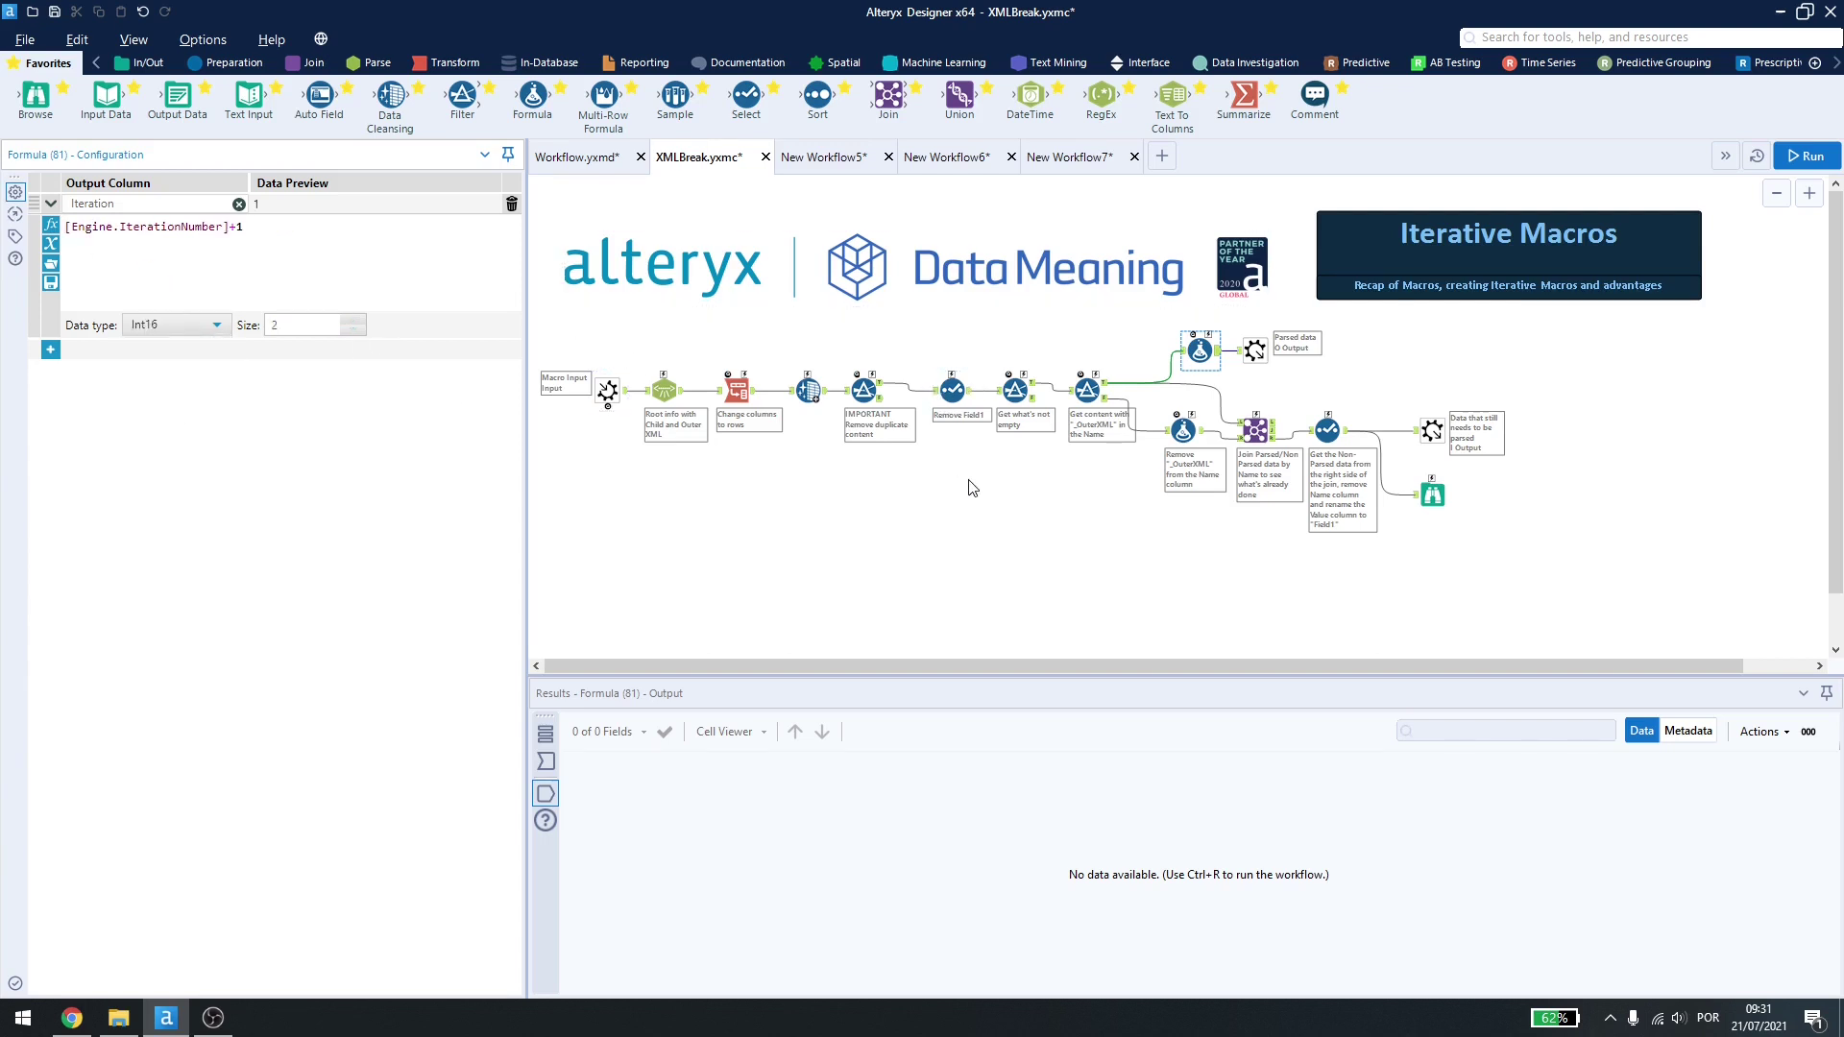
pyautogui.click(969, 487)
# Step: Save the macro, accept the macro refresh in Workflow.yxmd, and rerun the main workflow
pyautogui.hotkey('ctrl', 's')
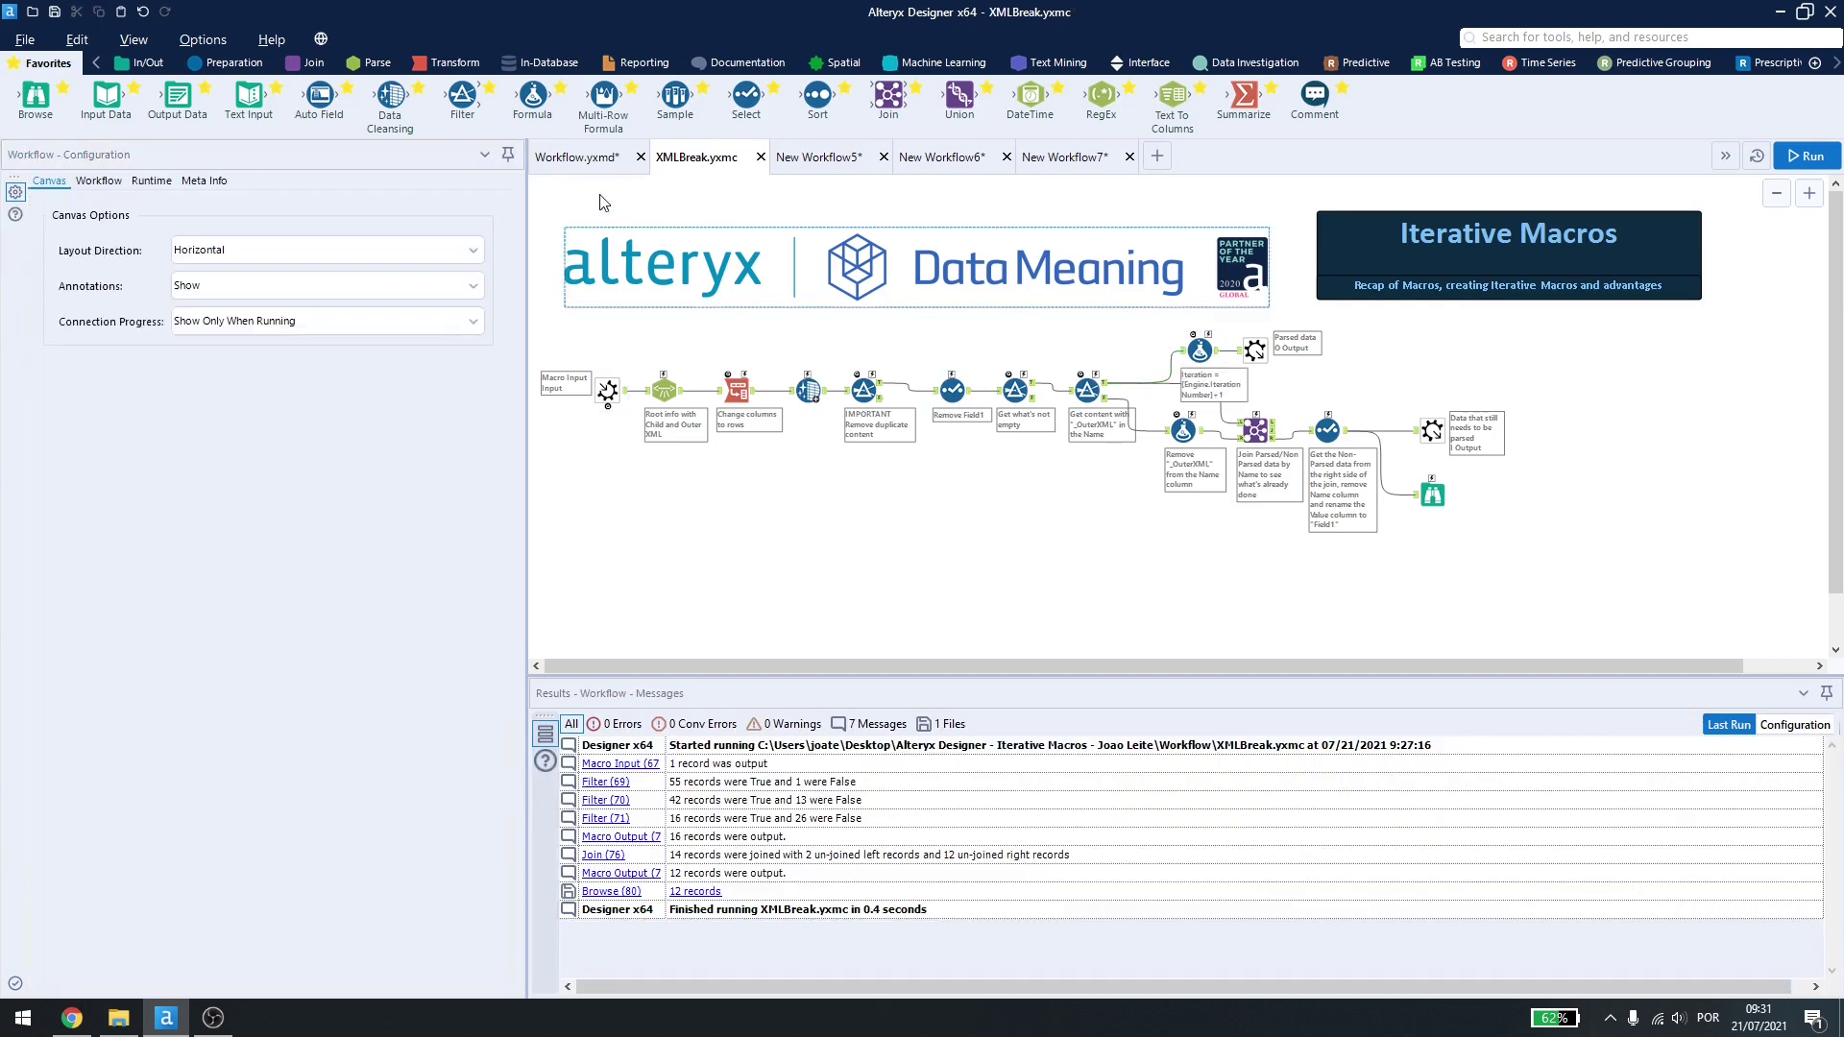
pyautogui.click(576, 156)
pyautogui.click(1071, 574)
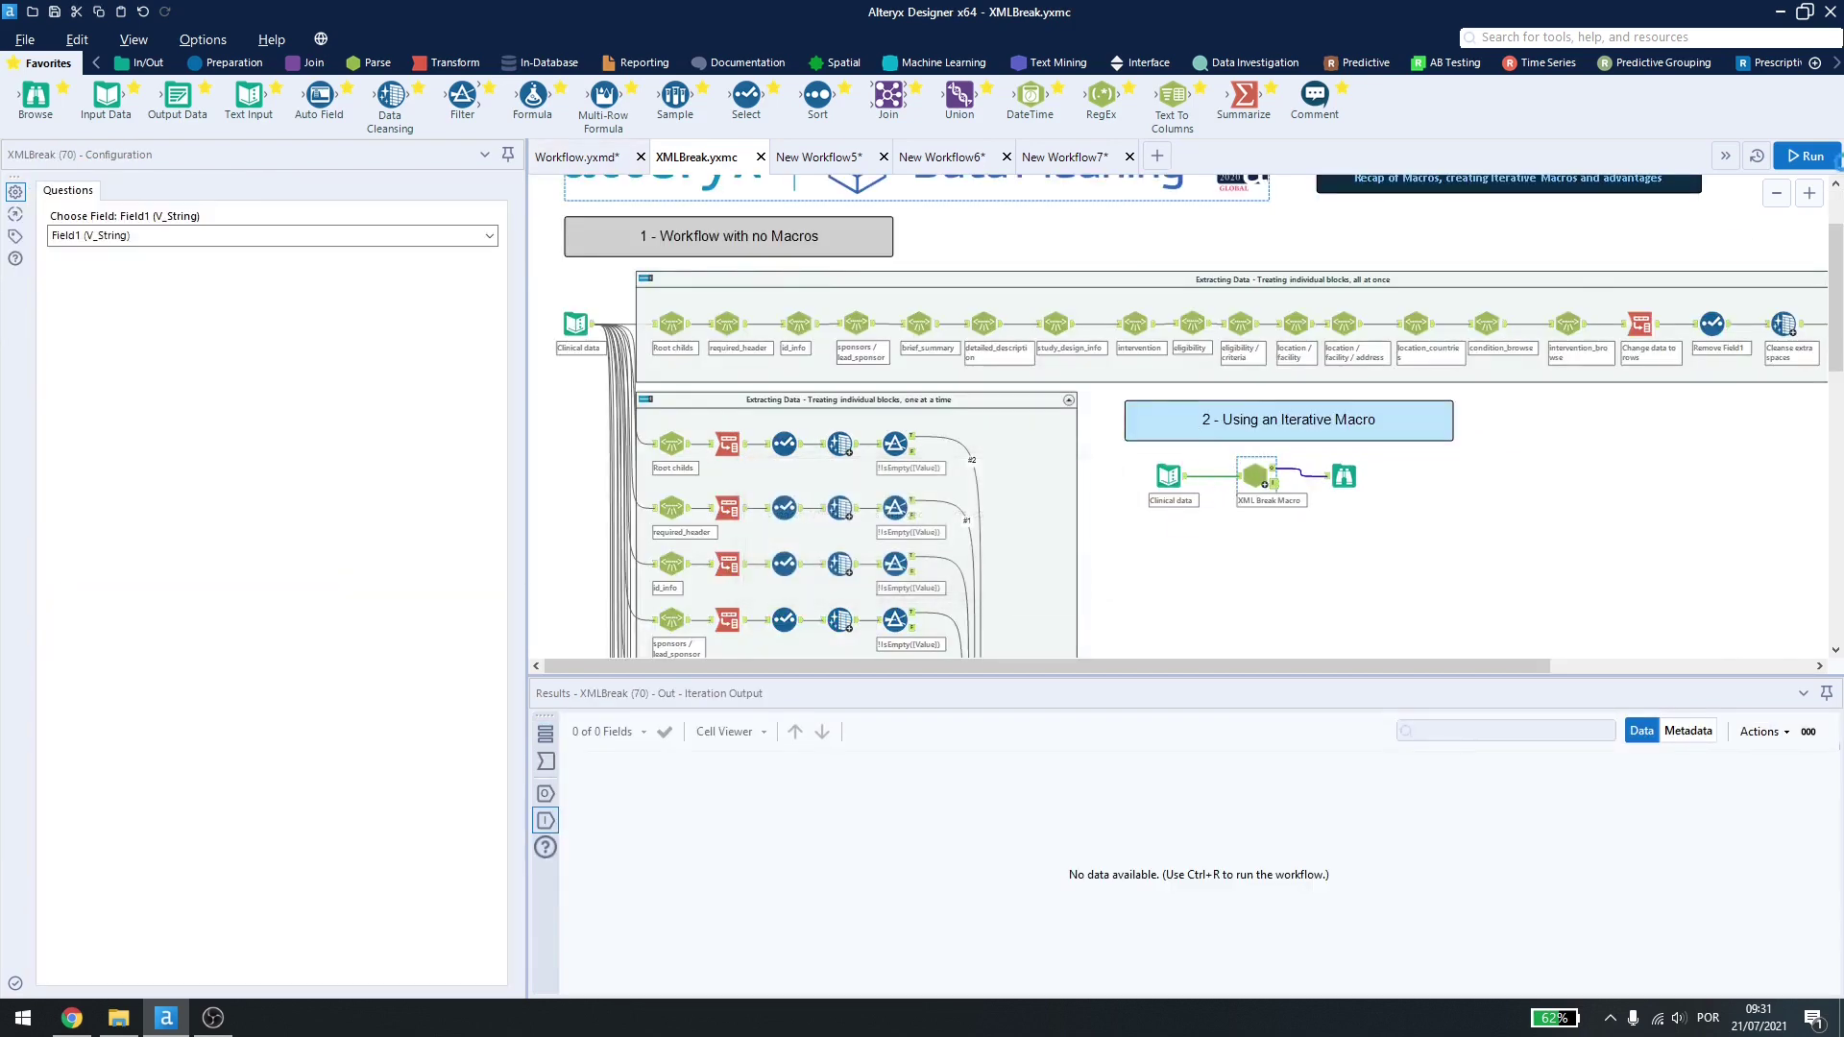
pyautogui.click(1797, 153)
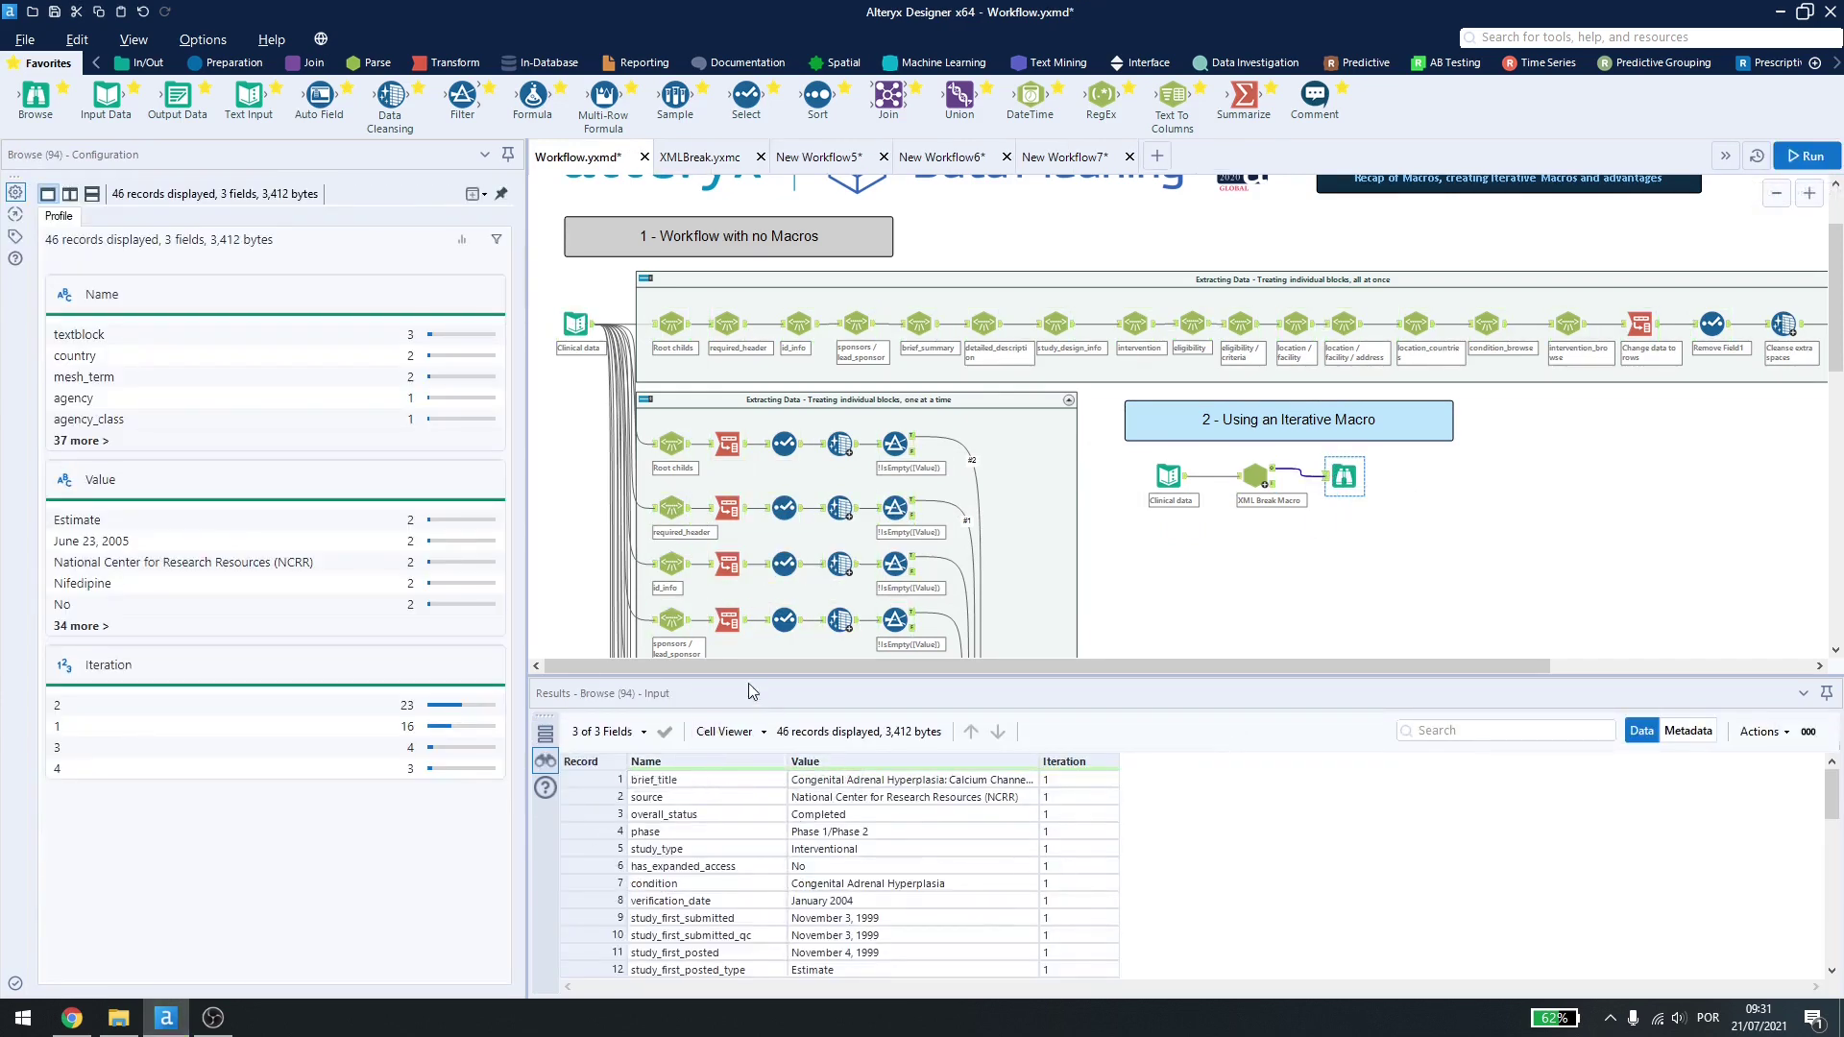
# Step: Review the 46 parsed records' Iteration values 1 to 4, then return to XMLBreak.yxmc
pyautogui.moveTo(747, 680); pyautogui.dragTo(797, 433)
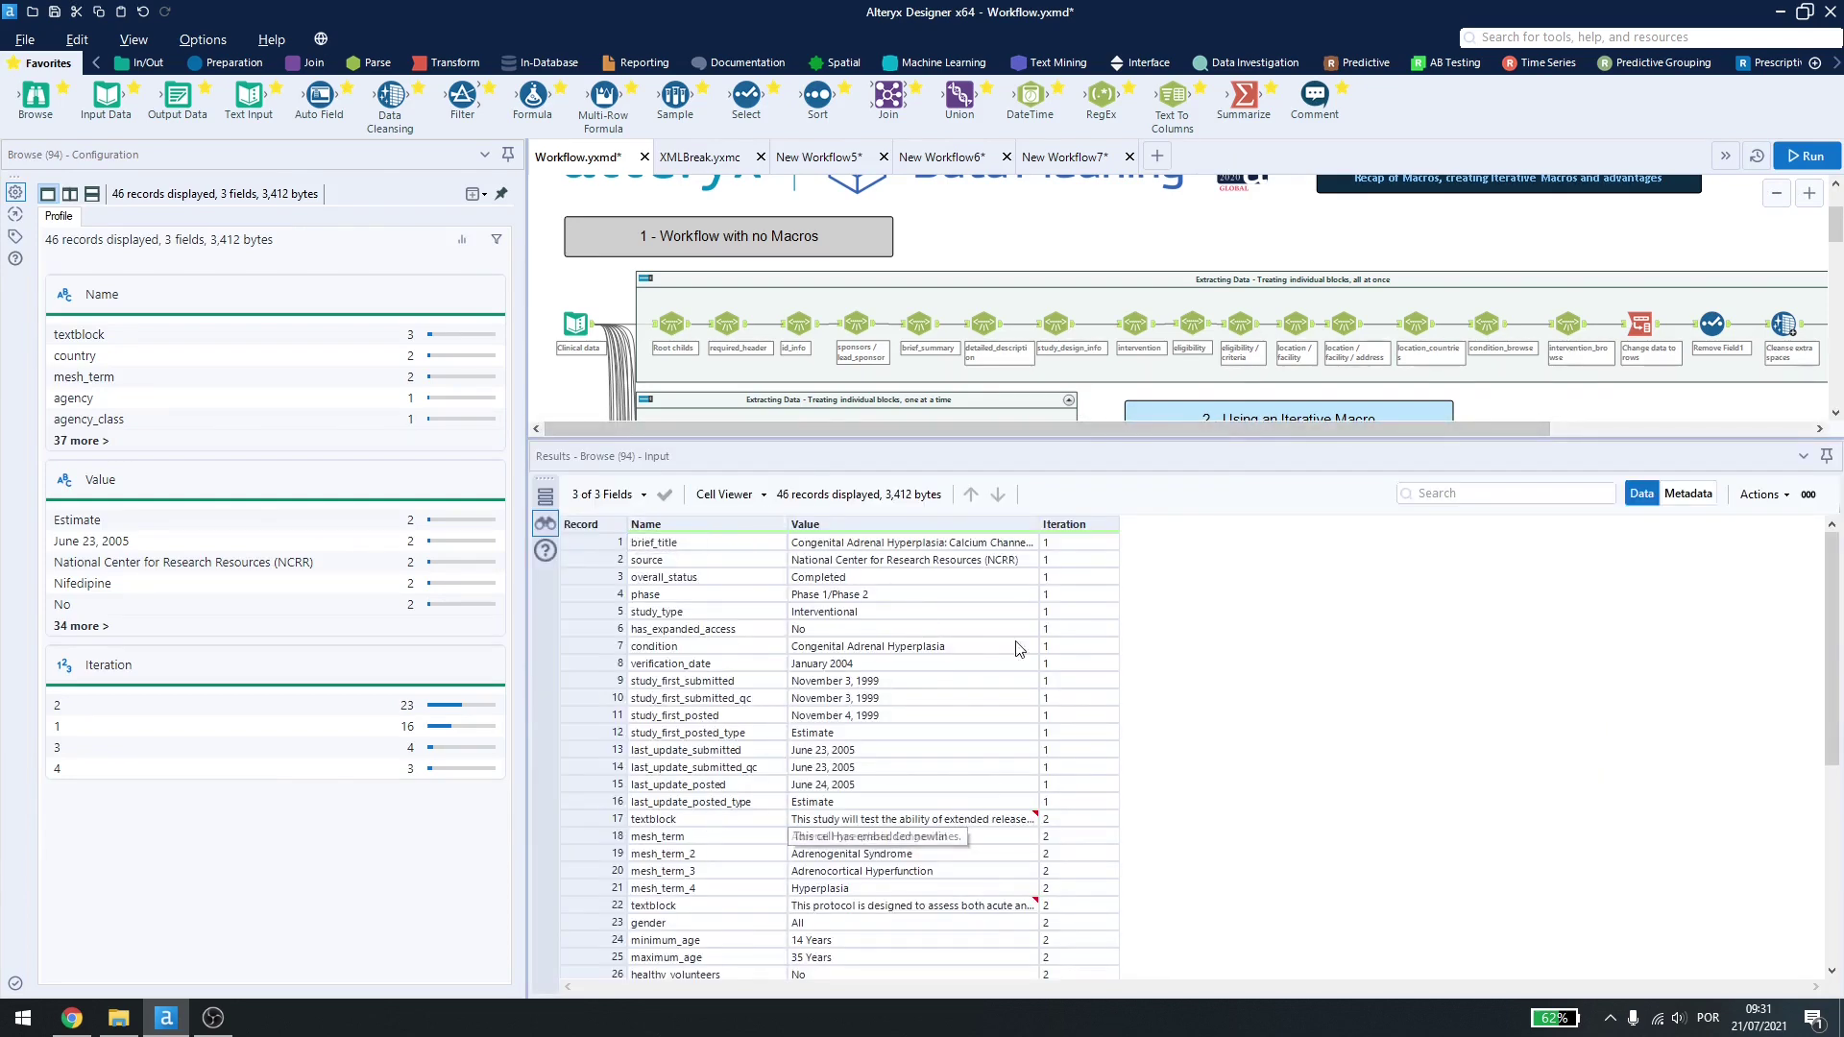
pyautogui.scroll(-7, 1098, 680)
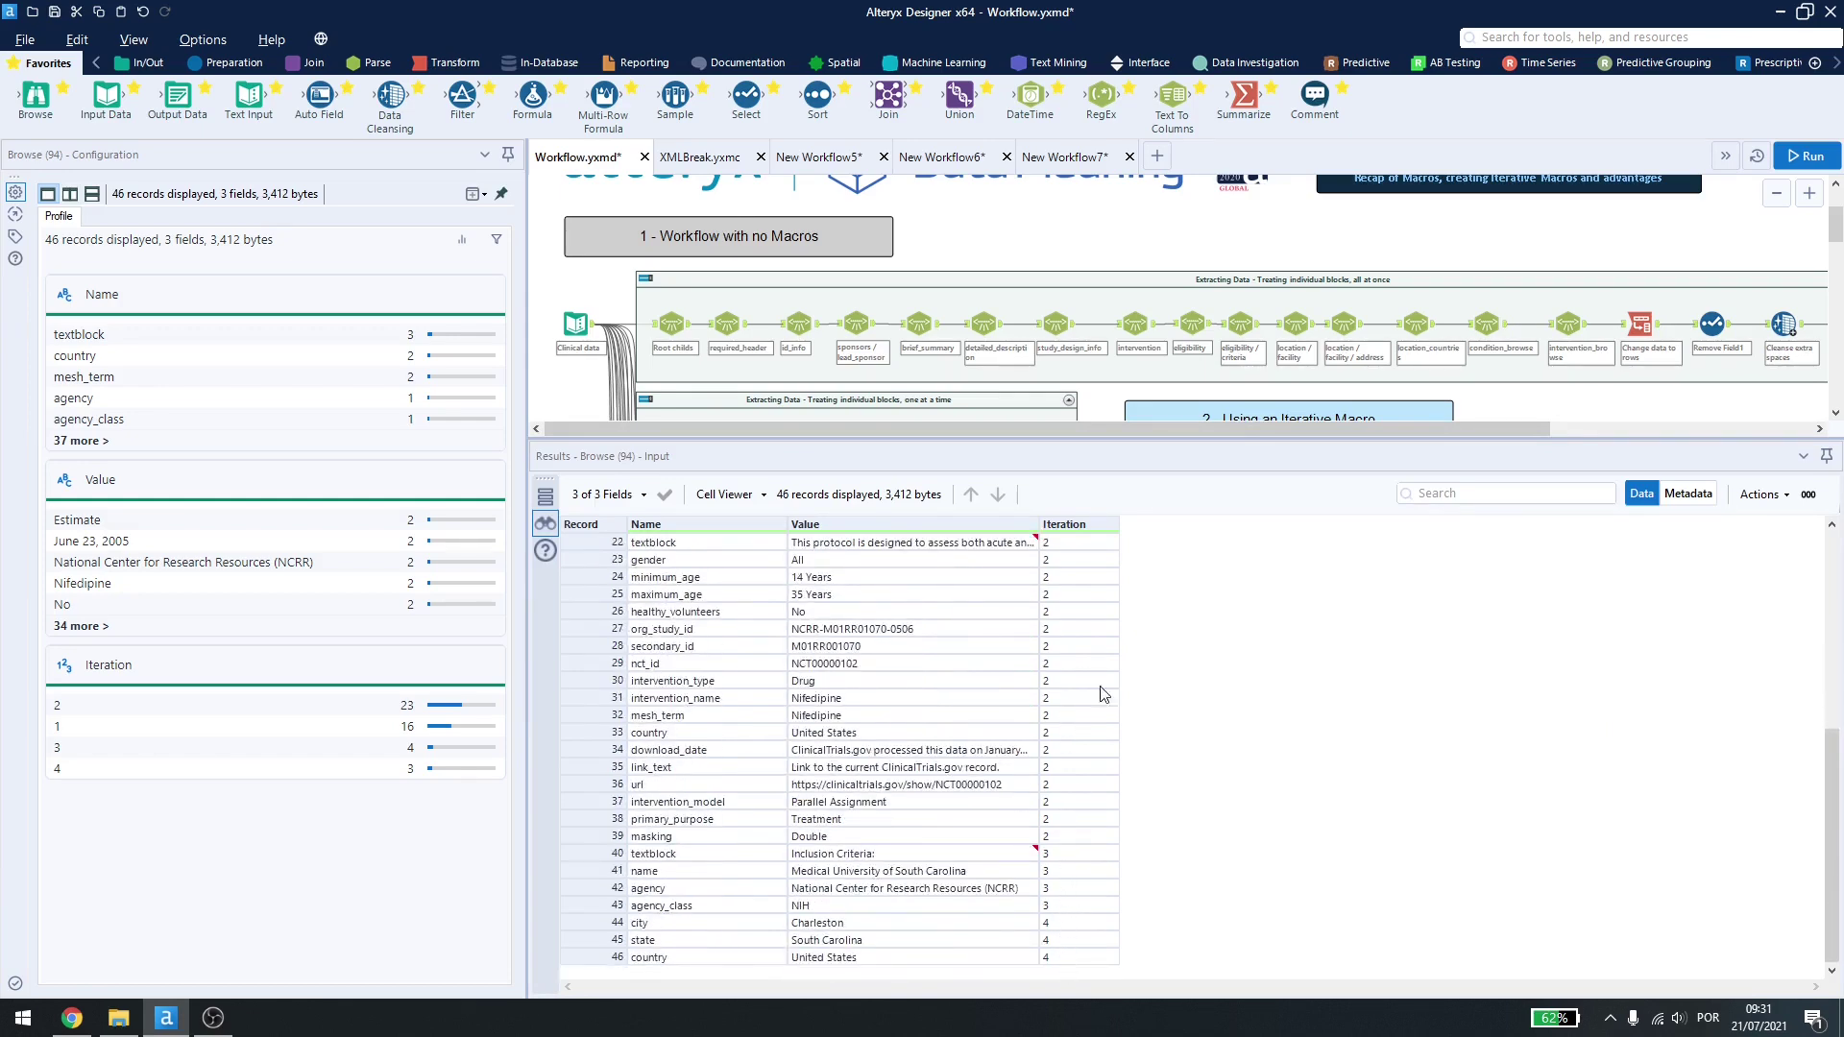
pyautogui.moveTo(1142, 438); pyautogui.dragTo(1141, 535)
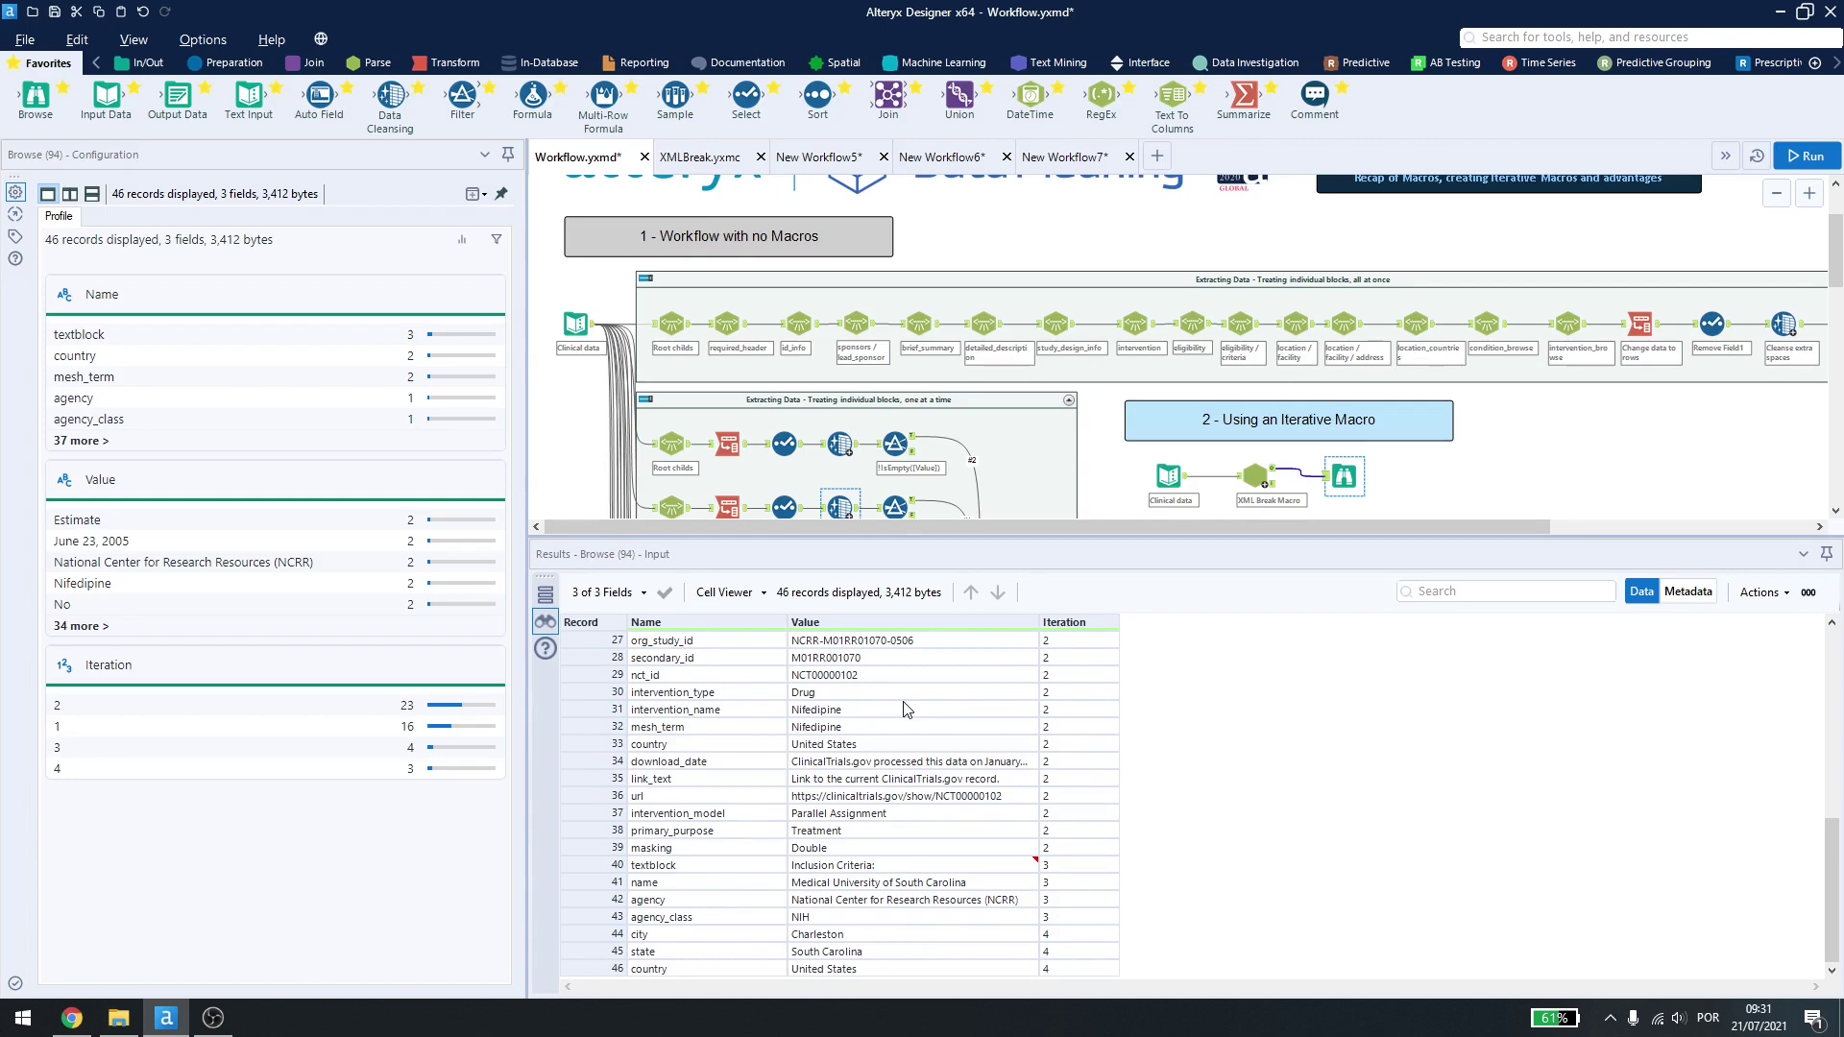
pyautogui.click(699, 157)
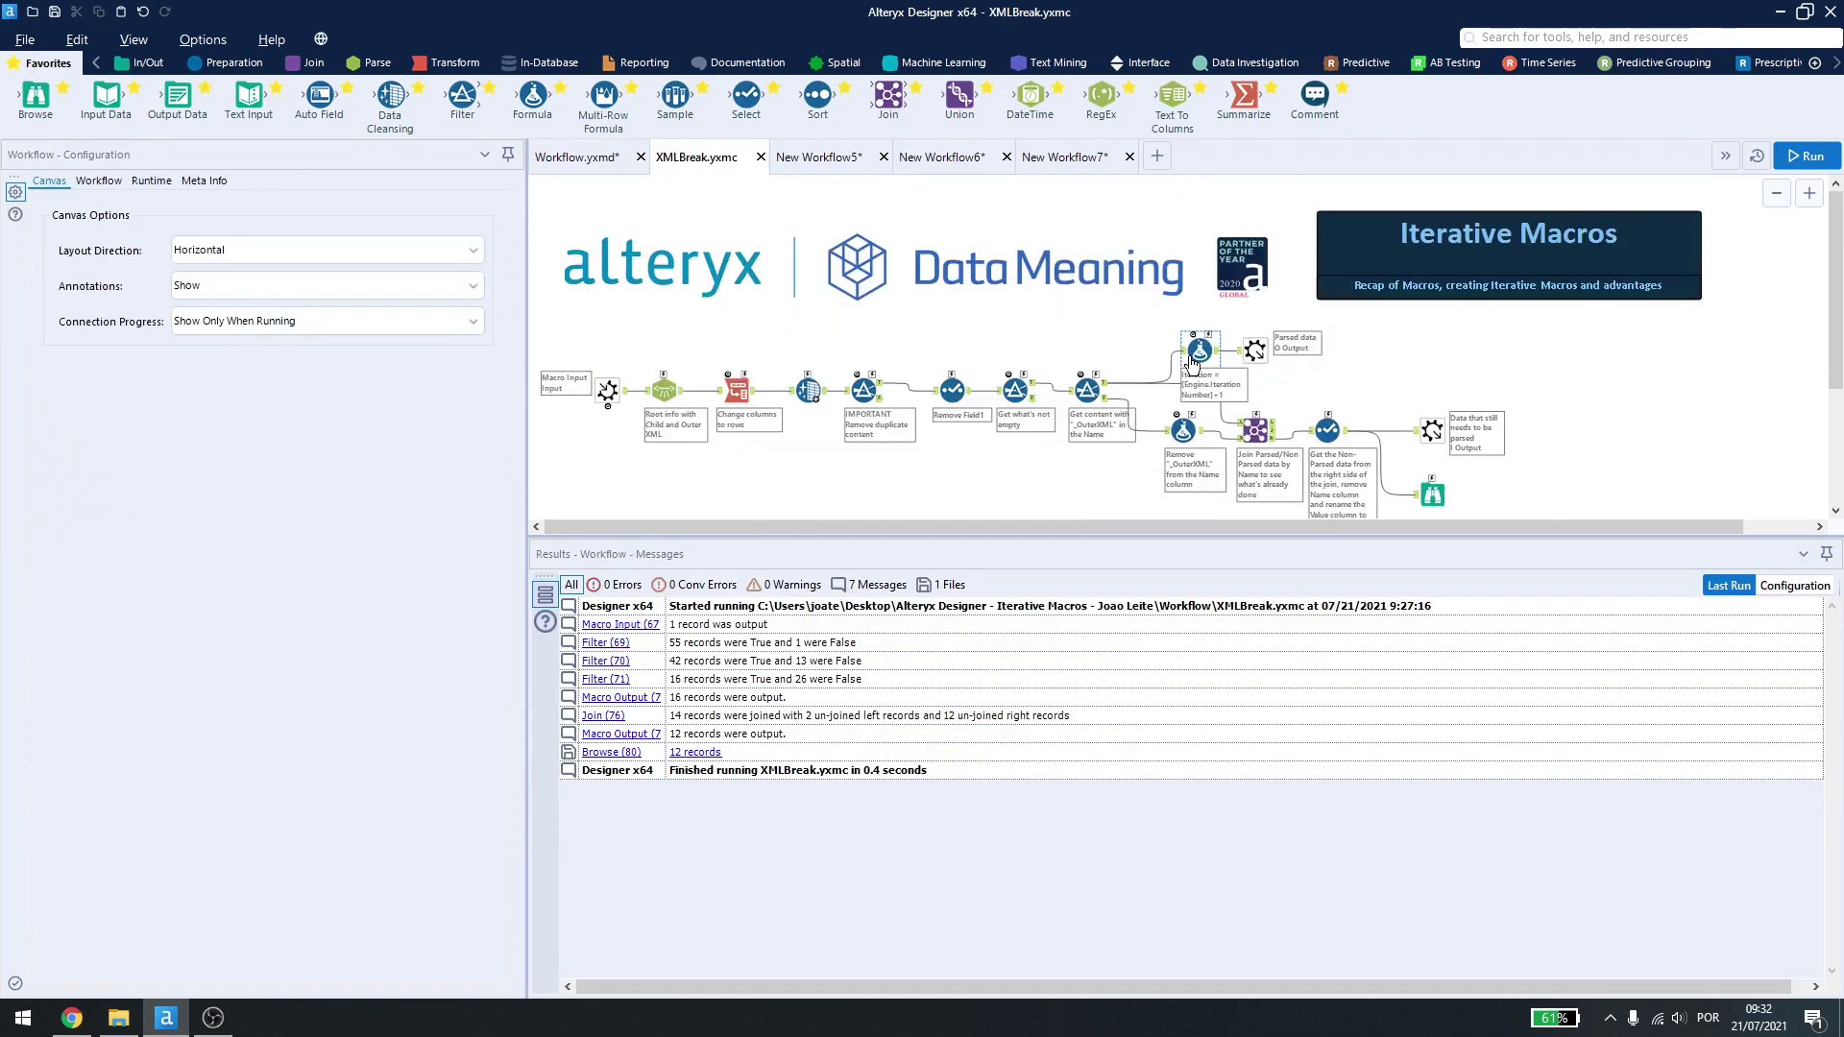
# Step: Show Formula (81), which computes Iteration as [Engine.IterationNumber]+1 stored as Int16
pyautogui.click(1199, 350)
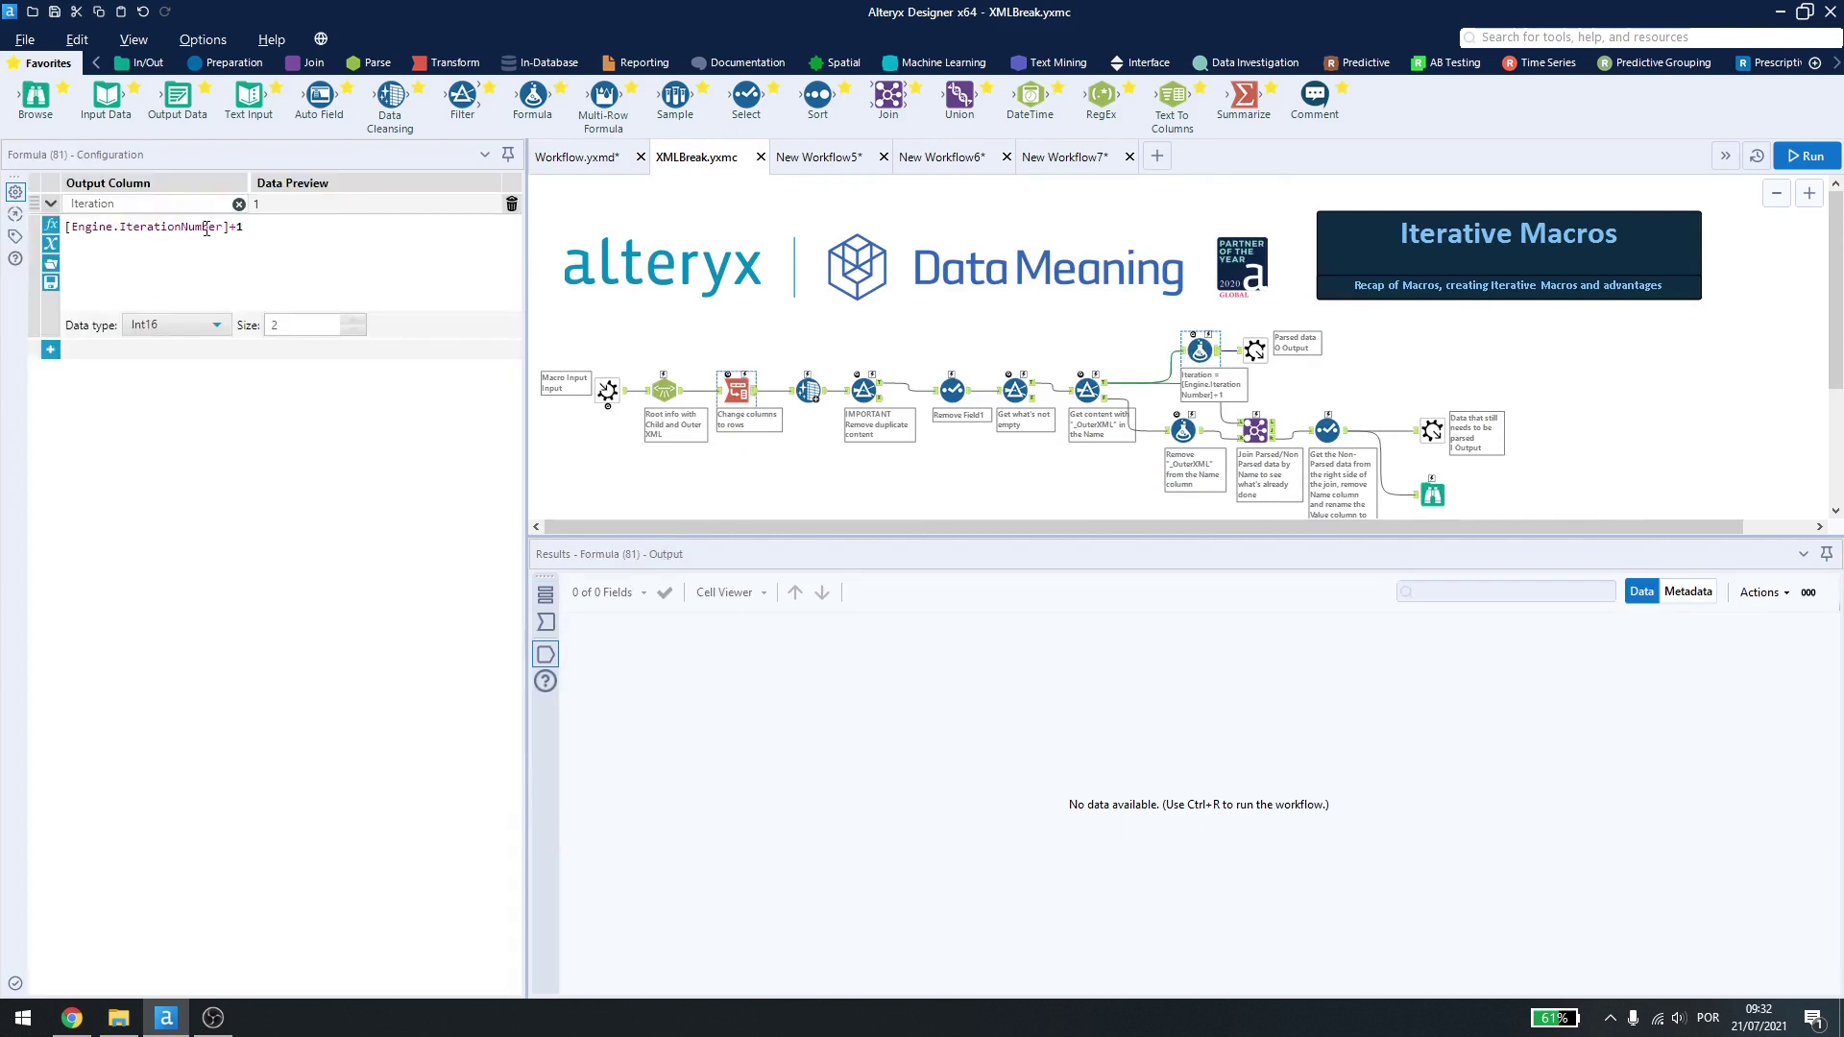